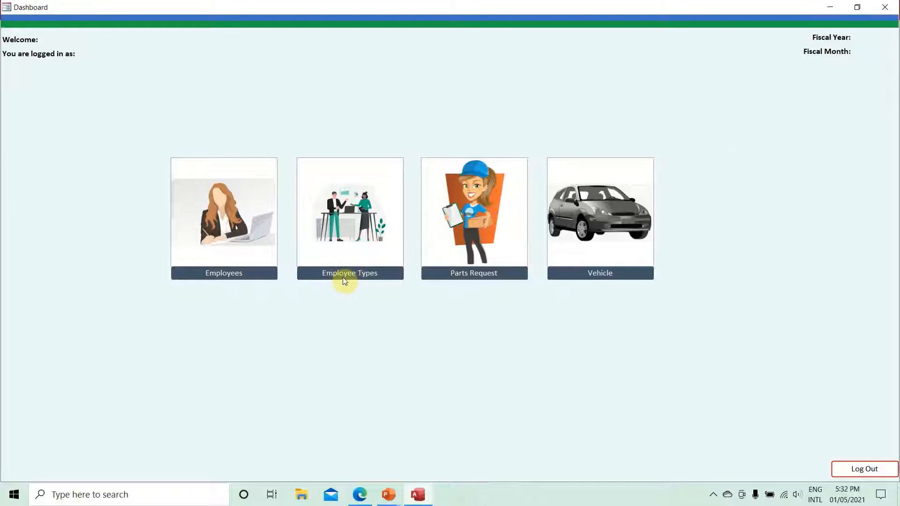
Switch the dashboard to Design View, close it, and open the LoginF form.
right_click(455, 93)
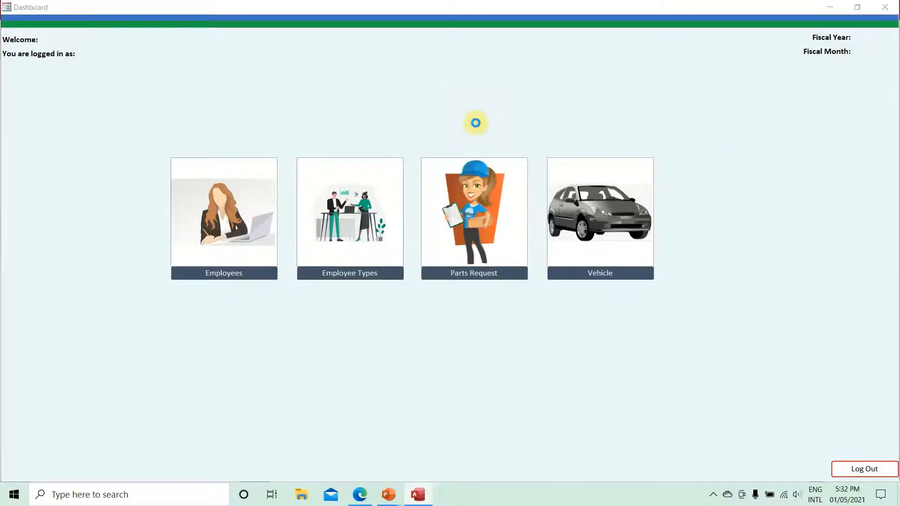
left_click(477, 126)
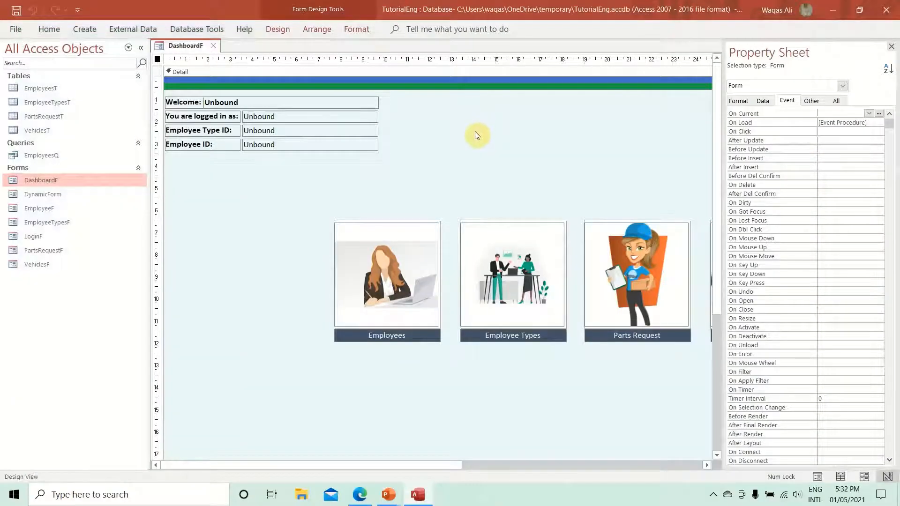
left_click(211, 48)
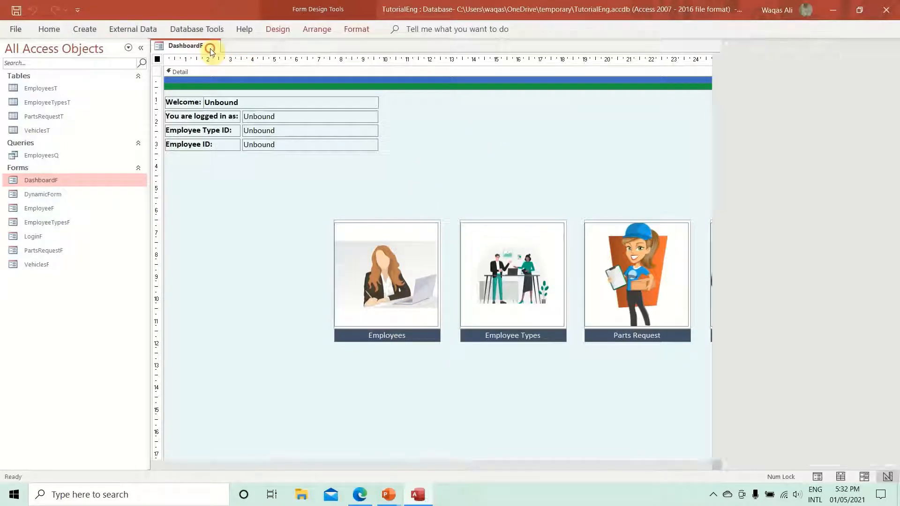
double_click(57, 237)
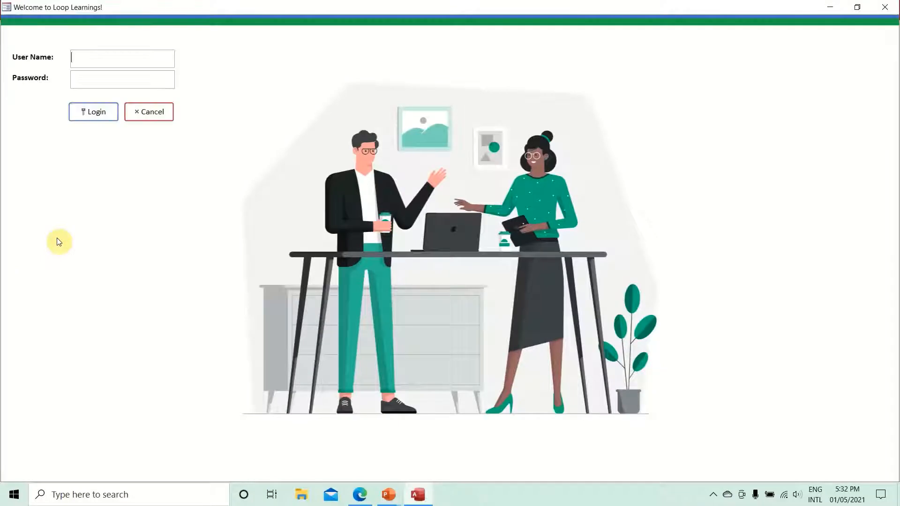
Log in to the dashboard with the user name and the account password.
type("waqas")
key("Tab")
type("123")
key("Return")
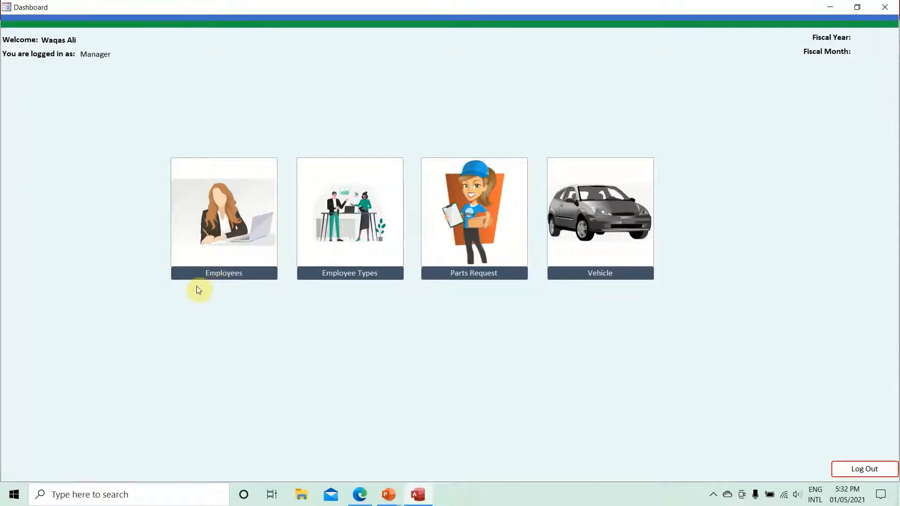
View the Employees list from the dashboard and browse through its records.
left_click(230, 278)
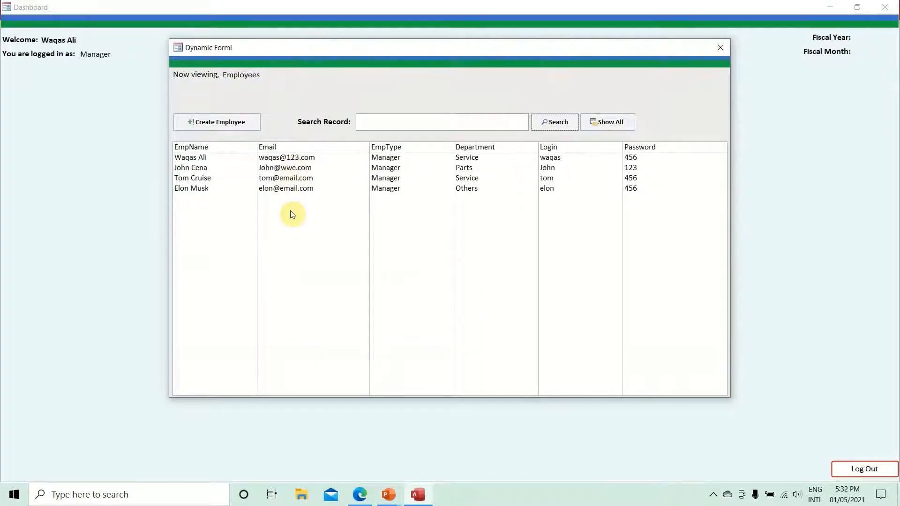
left_click(301, 168)
left_click(299, 177)
left_click(299, 188)
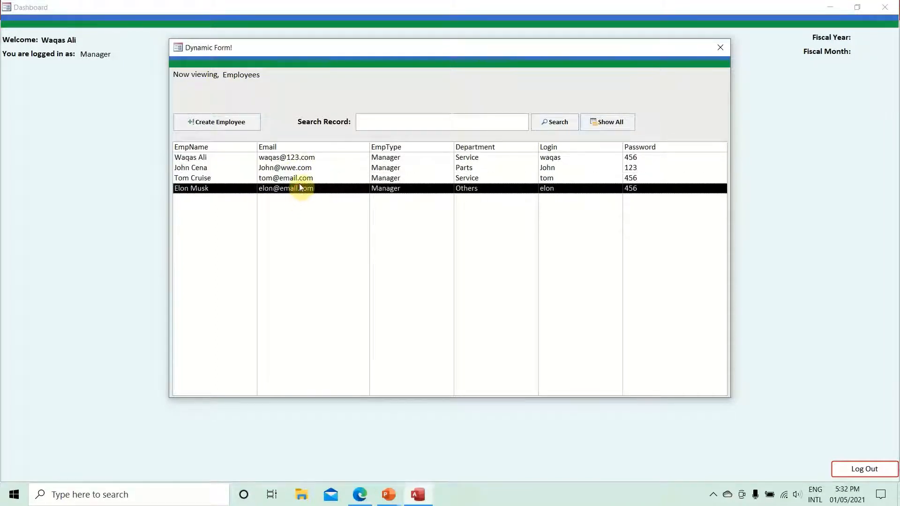
Search the Employees list by first name and open the matching employee's details.
left_click(443, 118)
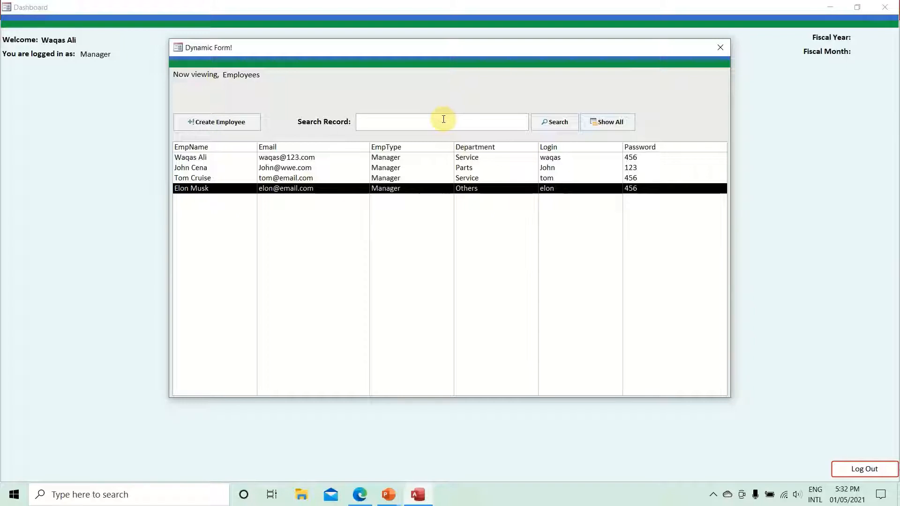
type("john")
key("Return")
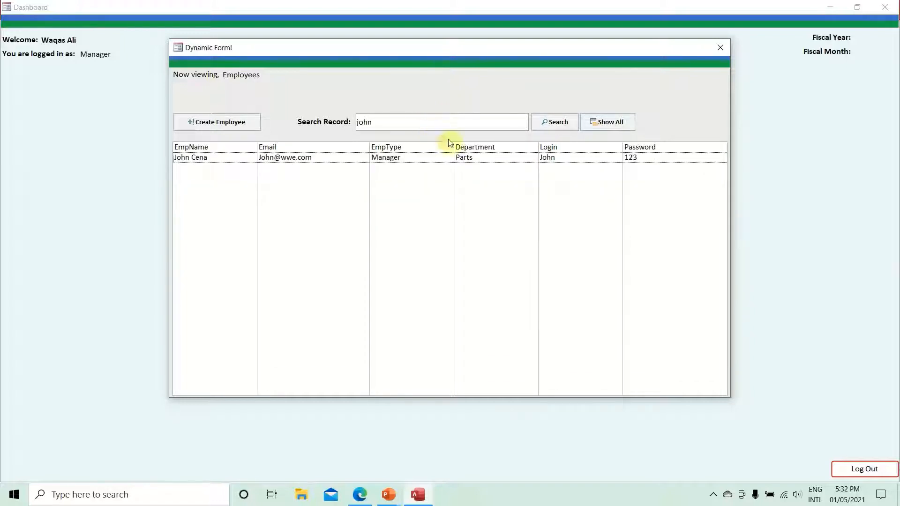
left_click(389, 161)
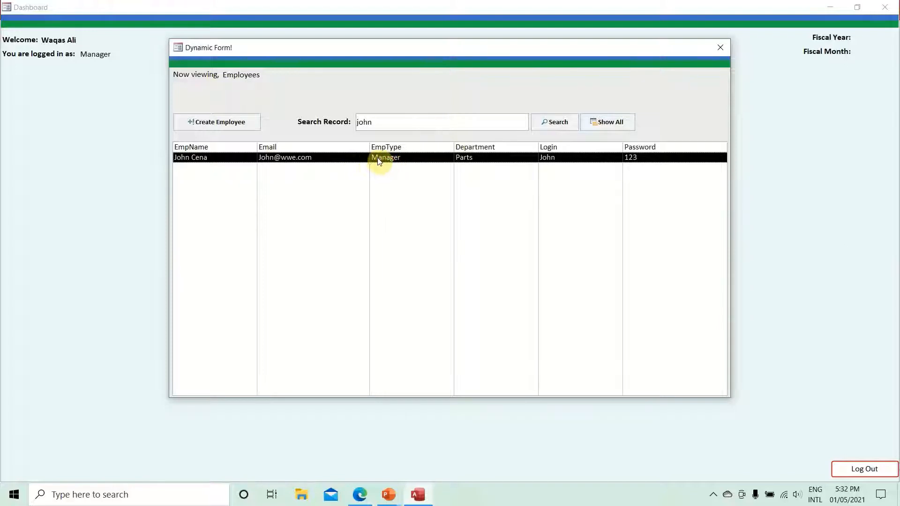
double_click(378, 161)
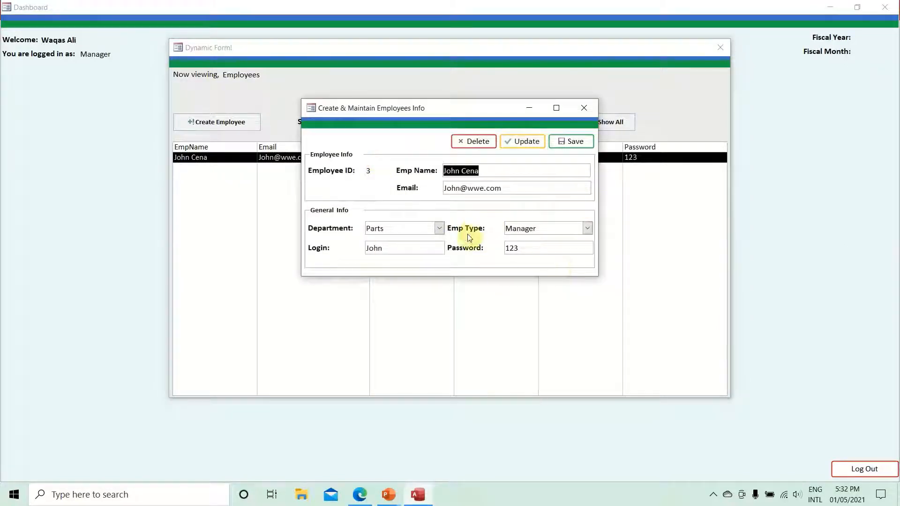
Close the employee details, show all employee records again, and close the list.
left_click(584, 108)
left_click(605, 121)
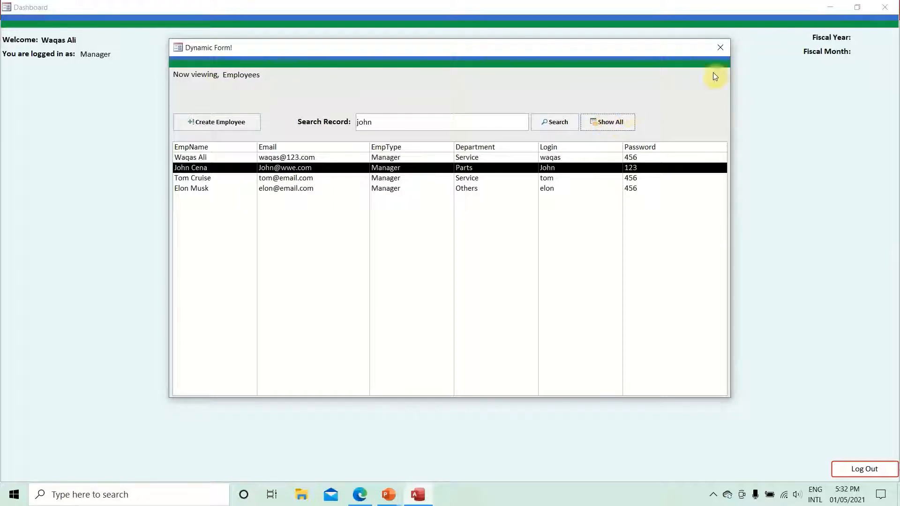
left_click(720, 47)
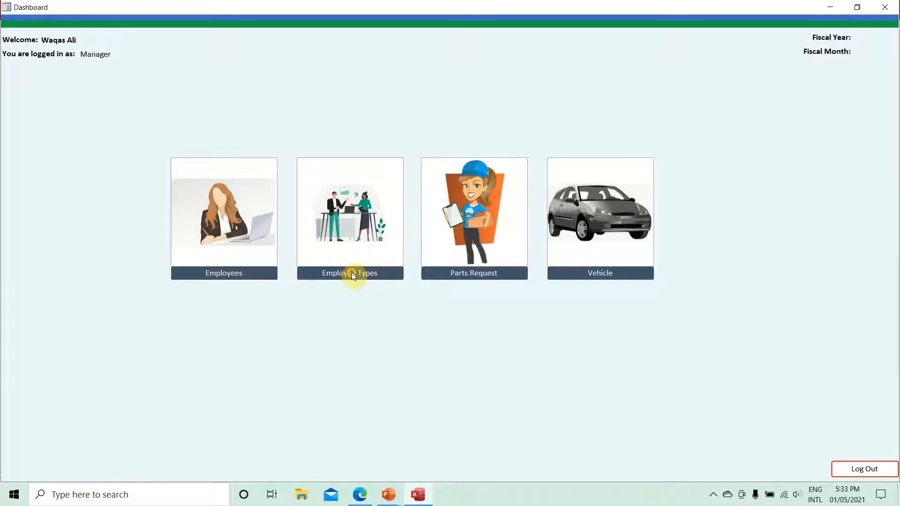
Reopen the Employees list from the dashboard to review its columns, and close it again.
left_click(226, 274)
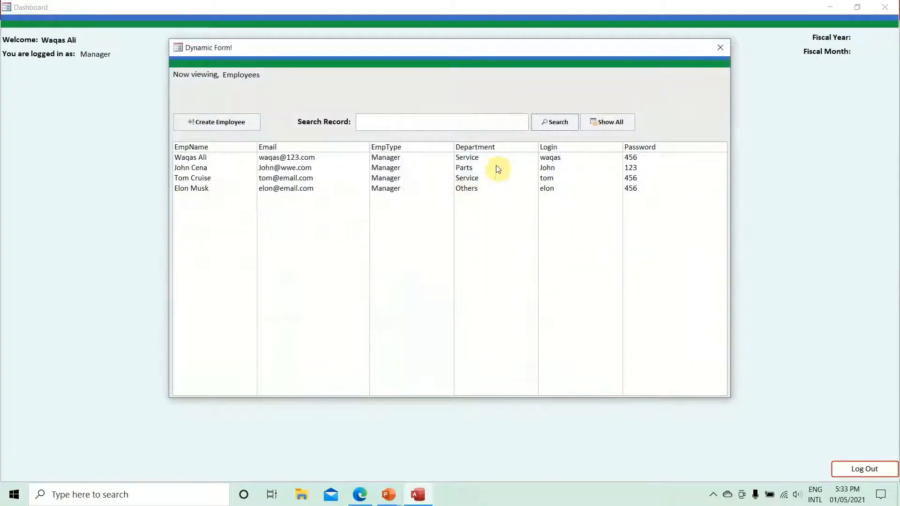
left_click(719, 49)
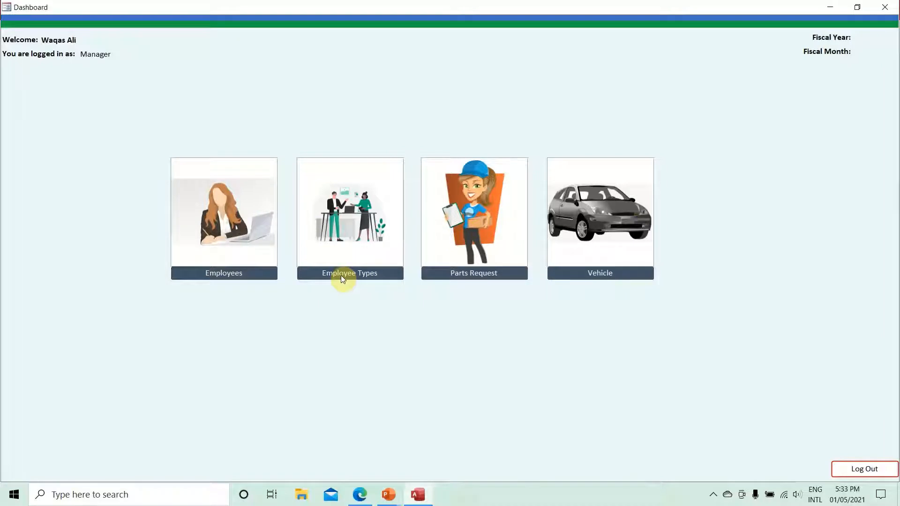
left_click(223, 276)
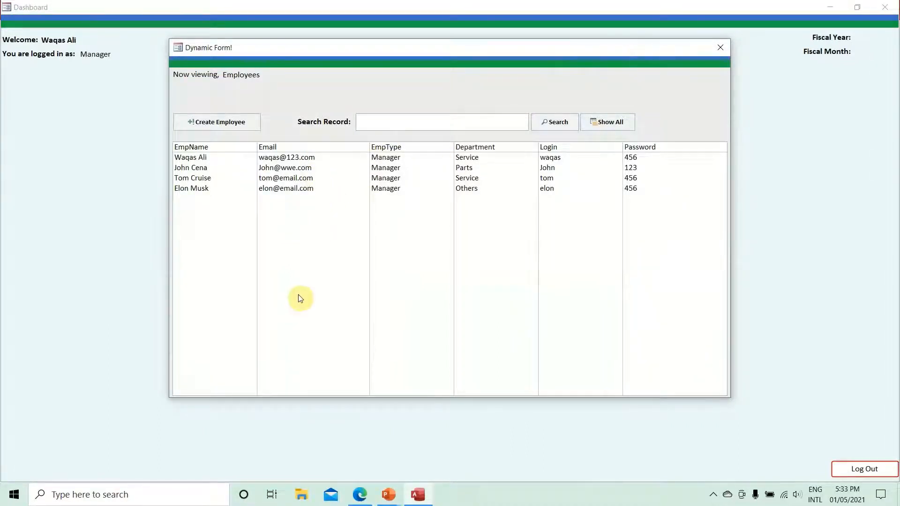
left_click(716, 49)
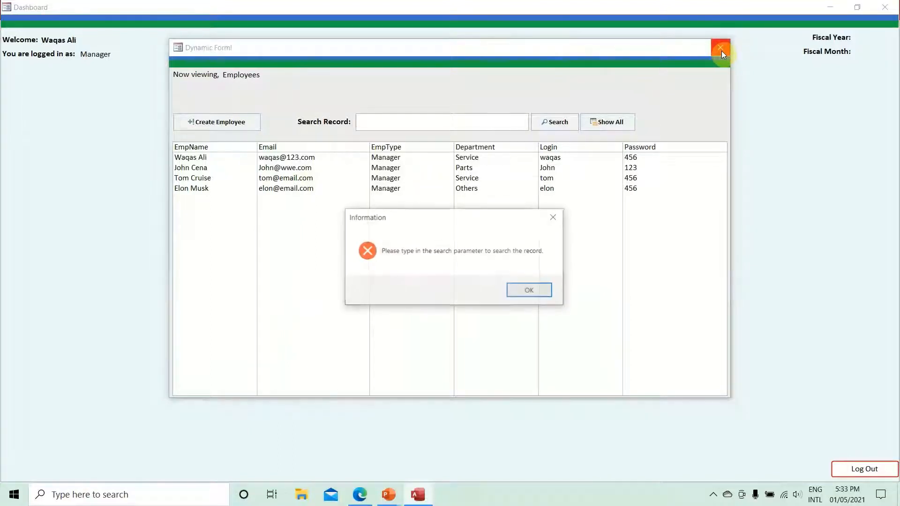
left_click(549, 294)
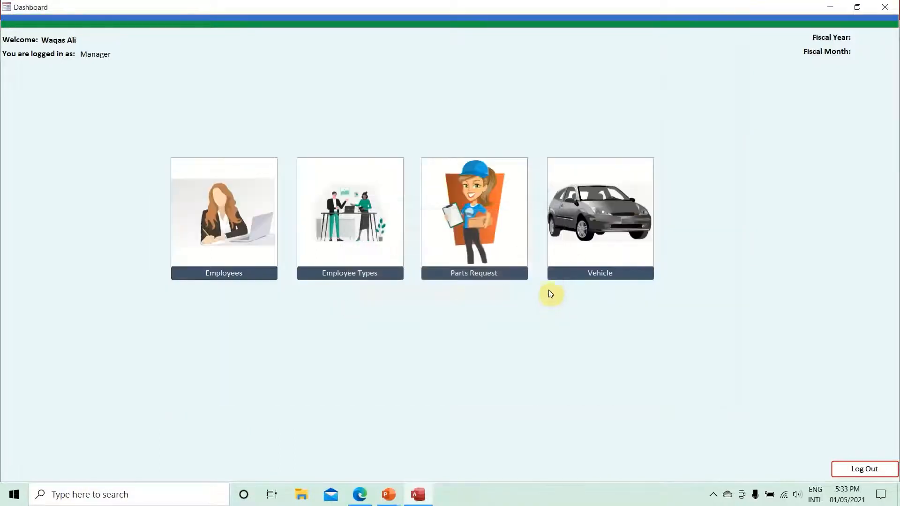
In the dashboard's Design View, create an On Click event procedure for the Employee Types button with the Code Builder.
right_click(524, 95)
left_click(550, 130)
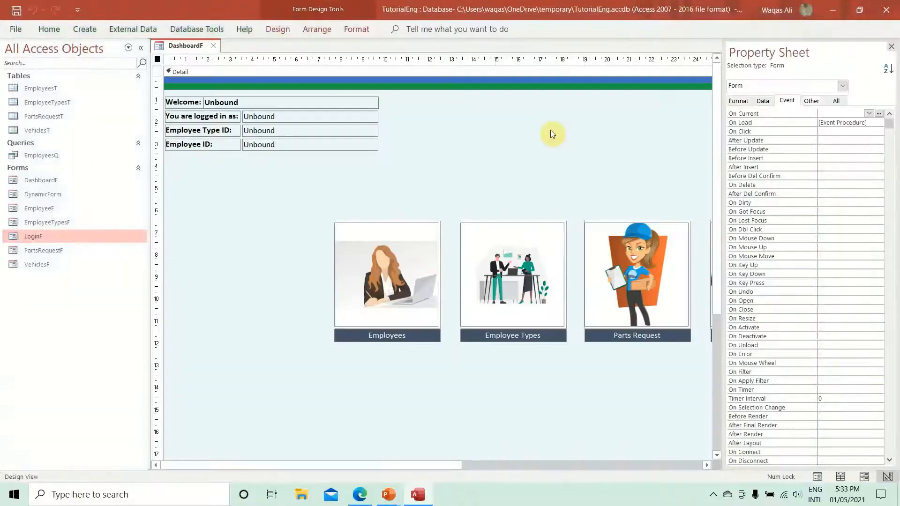
left_click(528, 335)
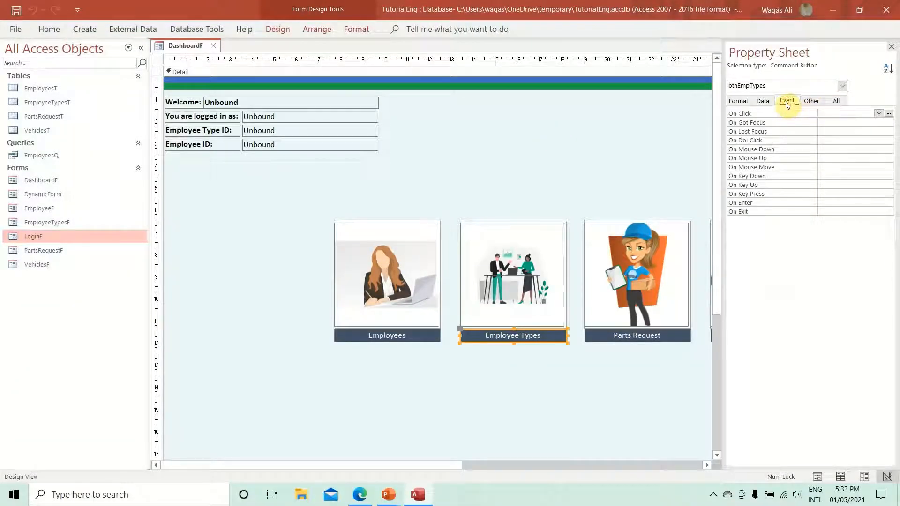
left_click(890, 115)
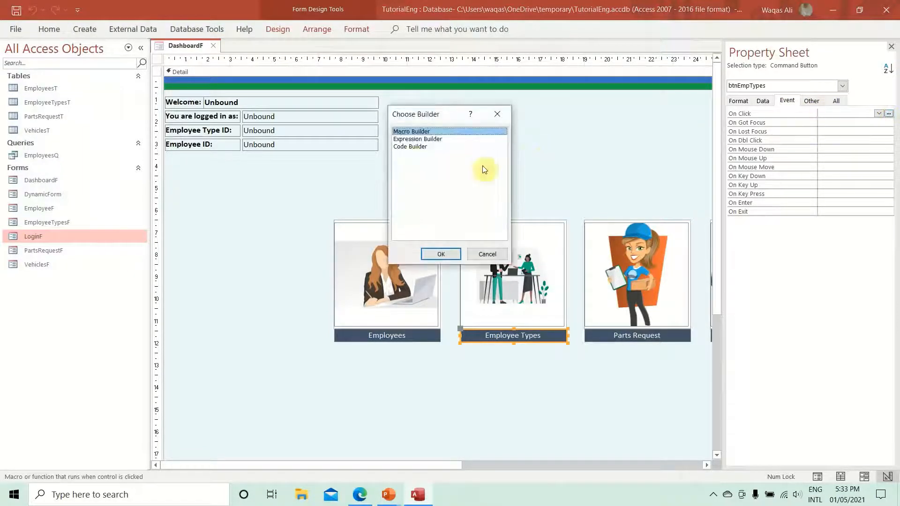
left_click(413, 147)
double_click(413, 149)
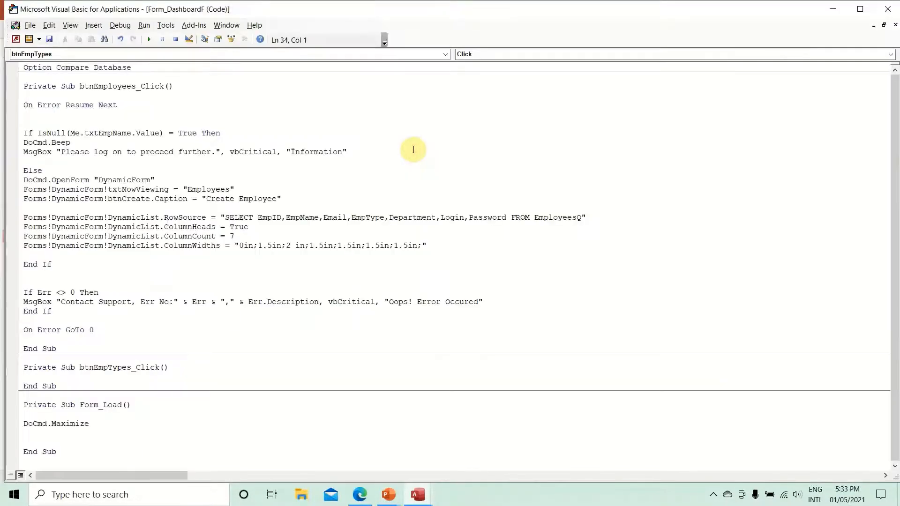
Copy the whole code body of btnEmployees_Click into the empty btnEmpTypes_Click procedure.
key("Return")
key("Return")
key("Return")
key("Up")
key("Up")
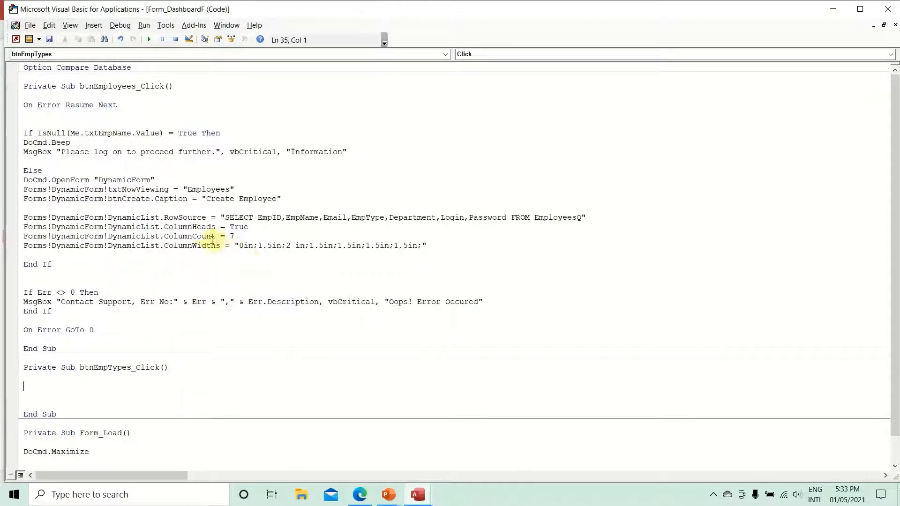
left_click_drag(24, 105, 102, 329)
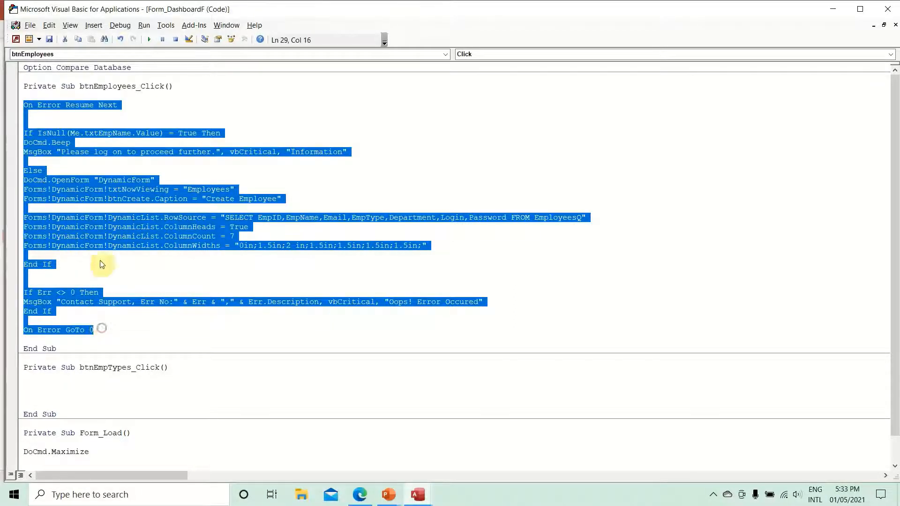
right_click(93, 226)
left_click(105, 241)
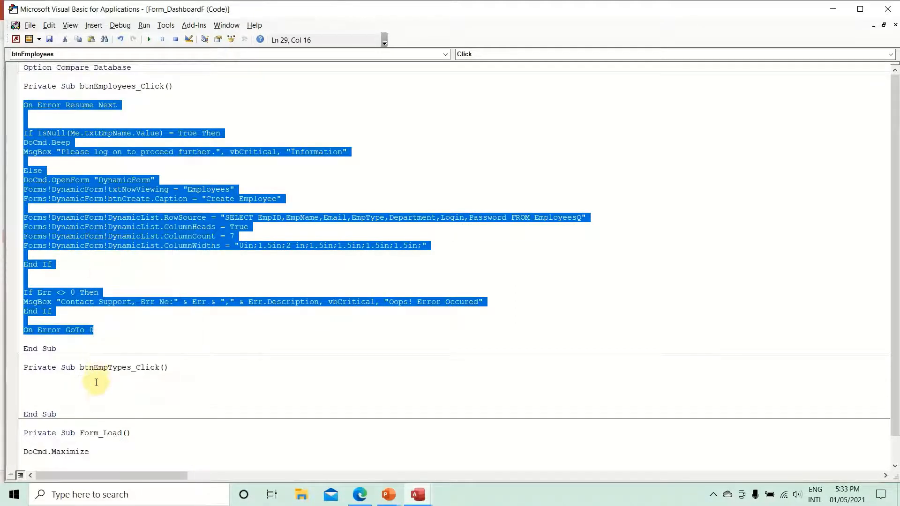
left_click(94, 389)
key("ctrl+v")
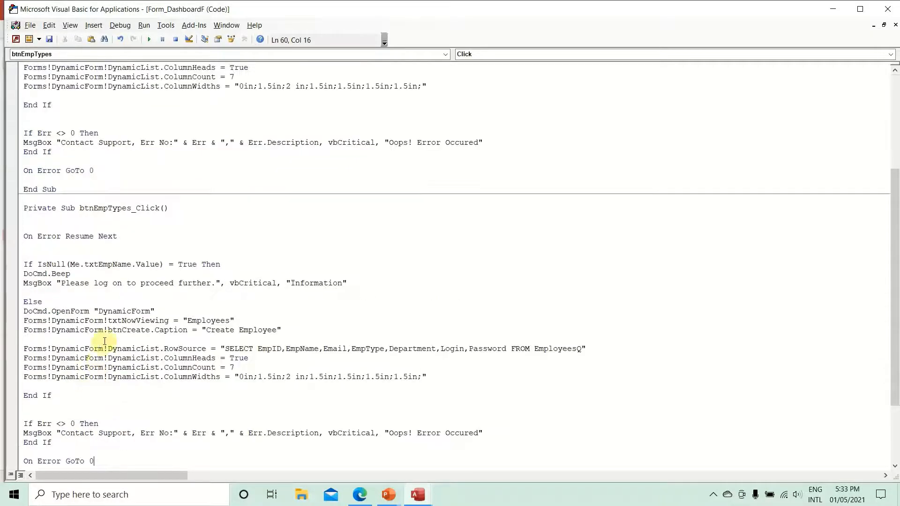
Remove the extra blank lines before and after On Error Resume Next in btnEmpTypes_Click.
scroll(124, 260, "down", 3)
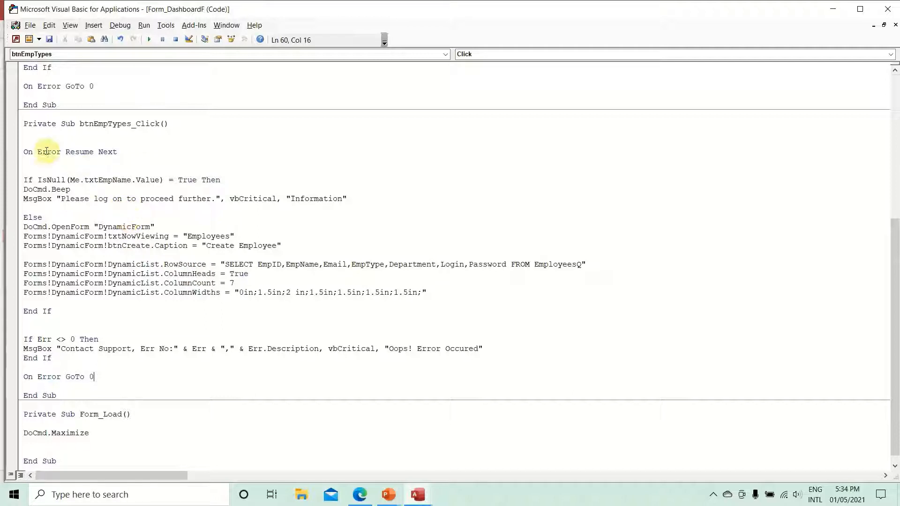
left_click(34, 171)
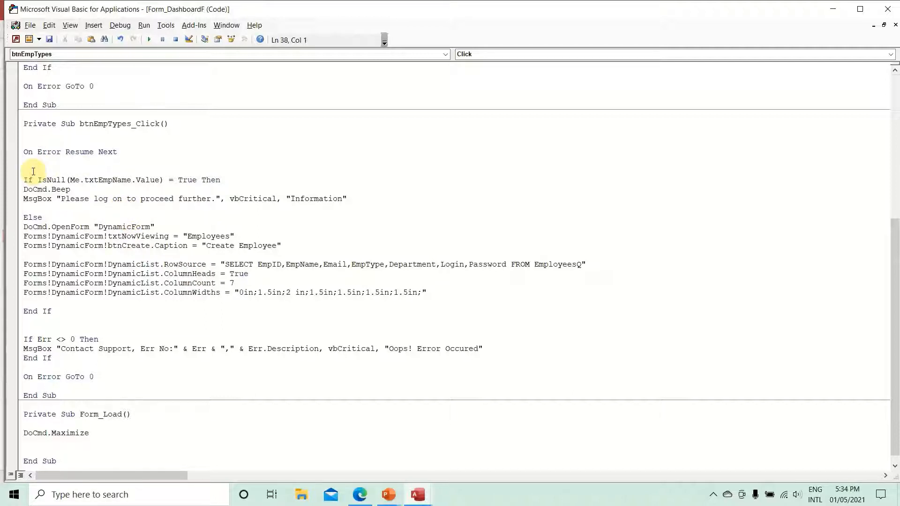
key("BackSpace")
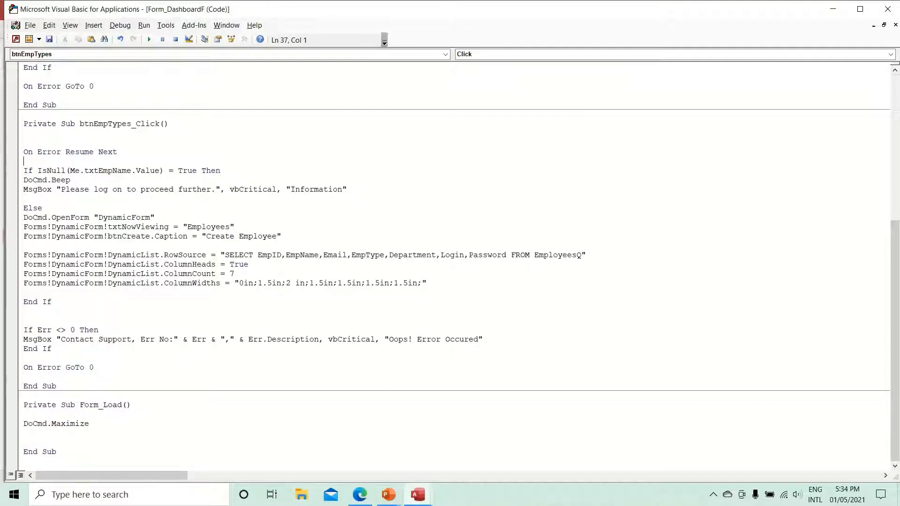
left_click(23, 152)
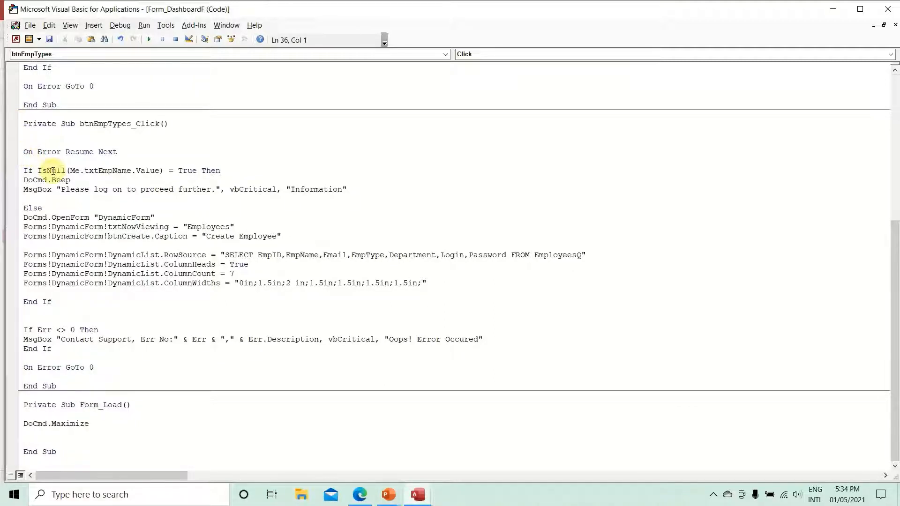
key("BackSpace")
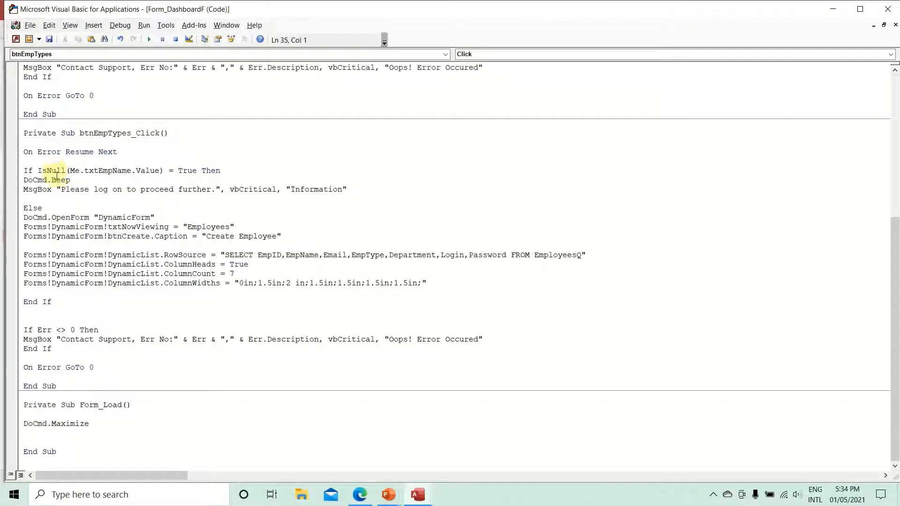
Open DynamicForm in Design View and inspect the text box beside the "Now viewing," label that the code refers to.
scroll(220, 253, "up", 5)
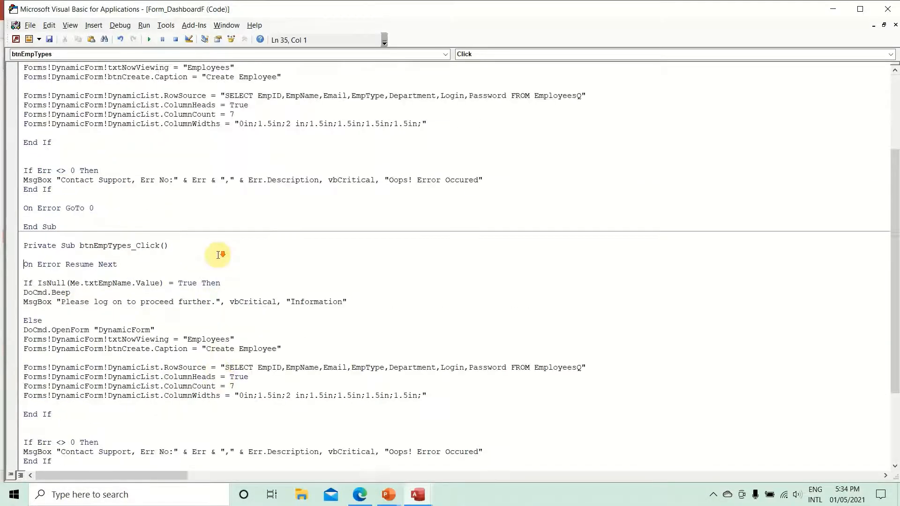
scroll(177, 206, "down", 4)
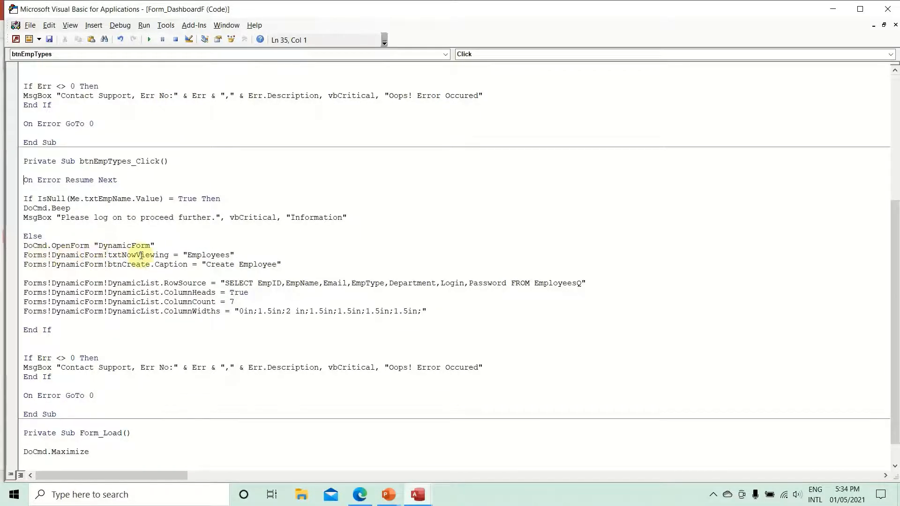
key("alt+F11")
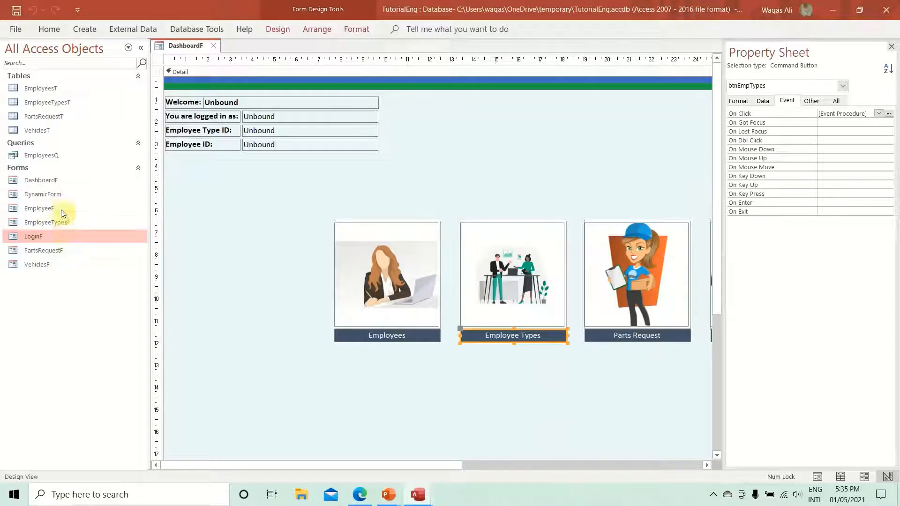
right_click(61, 195)
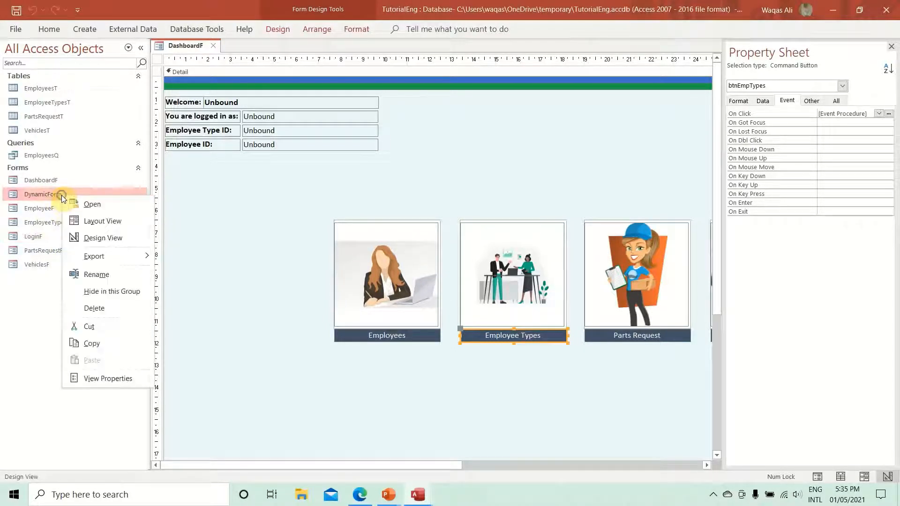
left_click(92, 238)
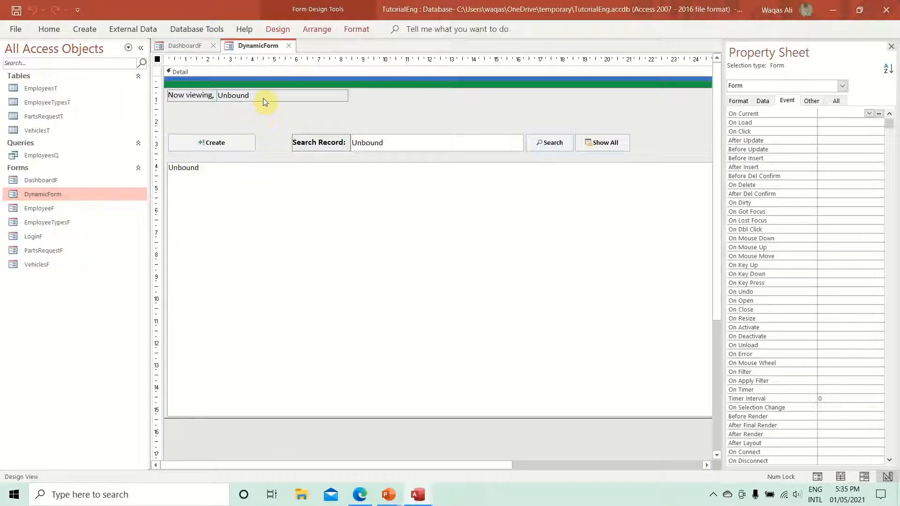
left_click(263, 97)
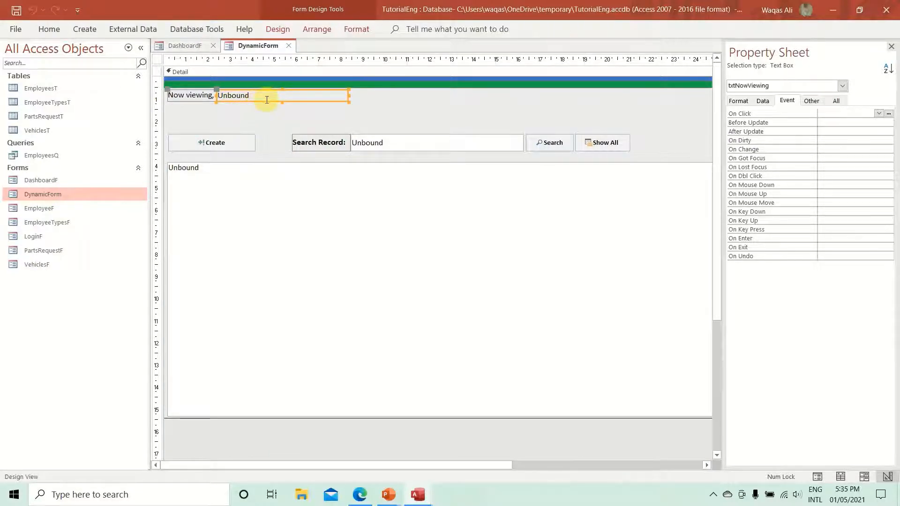
key("alt+F11")
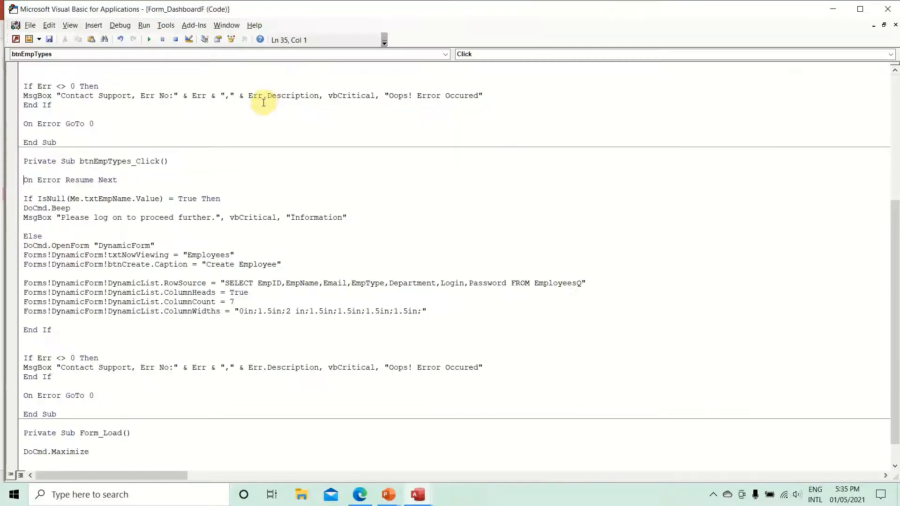
In btnEmpTypes_Click, change the txtNowViewing text to "Employee Types".
left_click(233, 256)
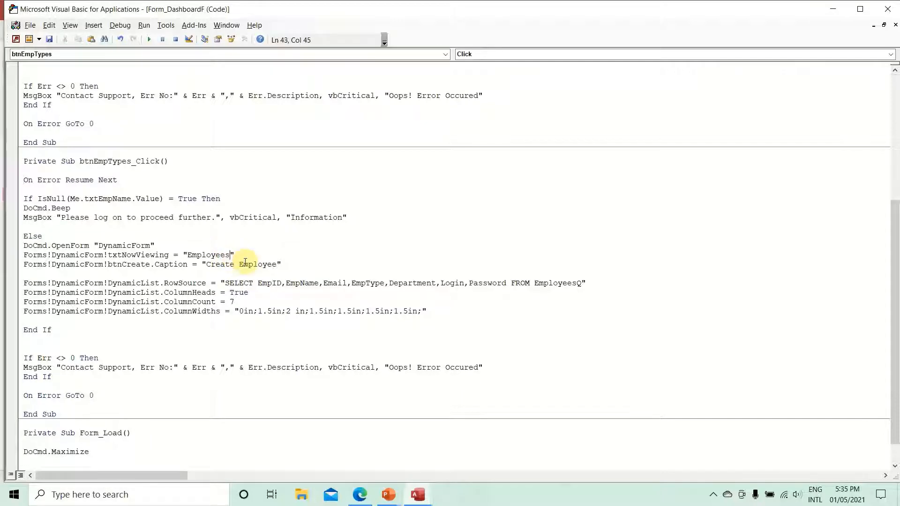
key("alt+F11")
left_click(182, 45)
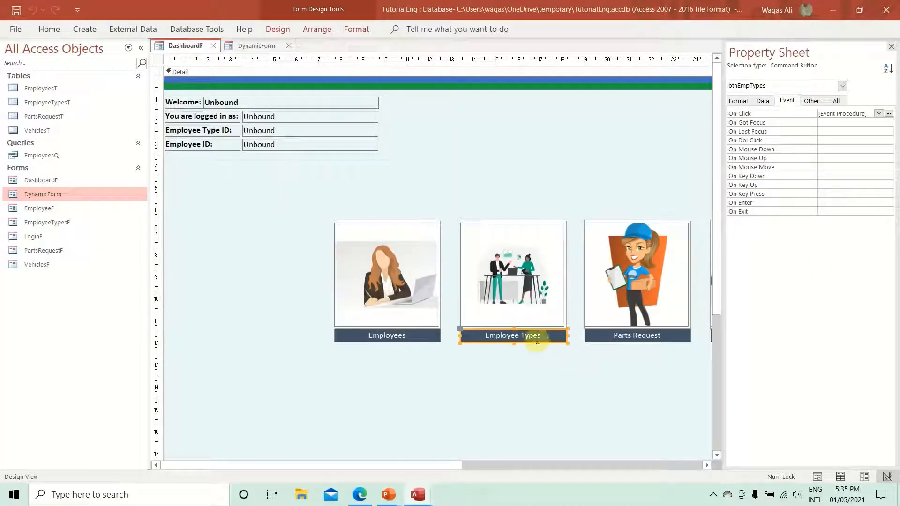
key("alt+Tab")
key("alt+Tab")
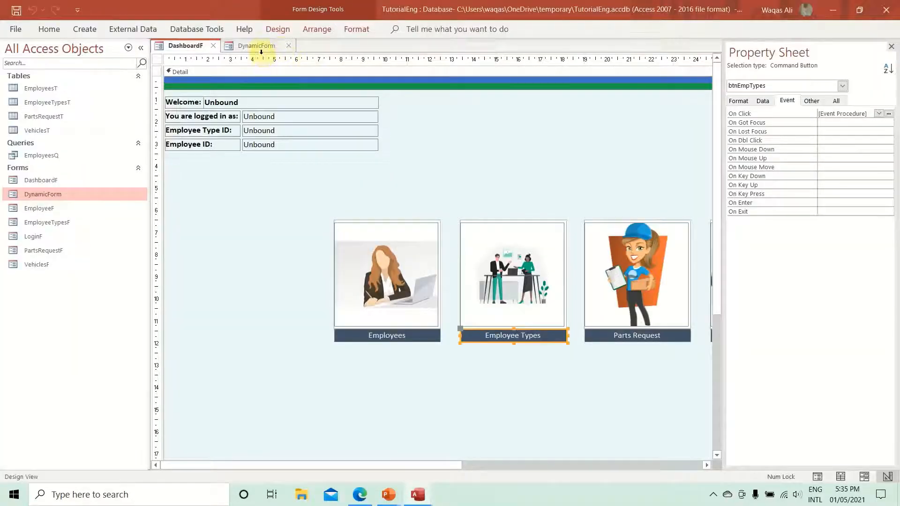
left_click(257, 45)
key("alt+Tab")
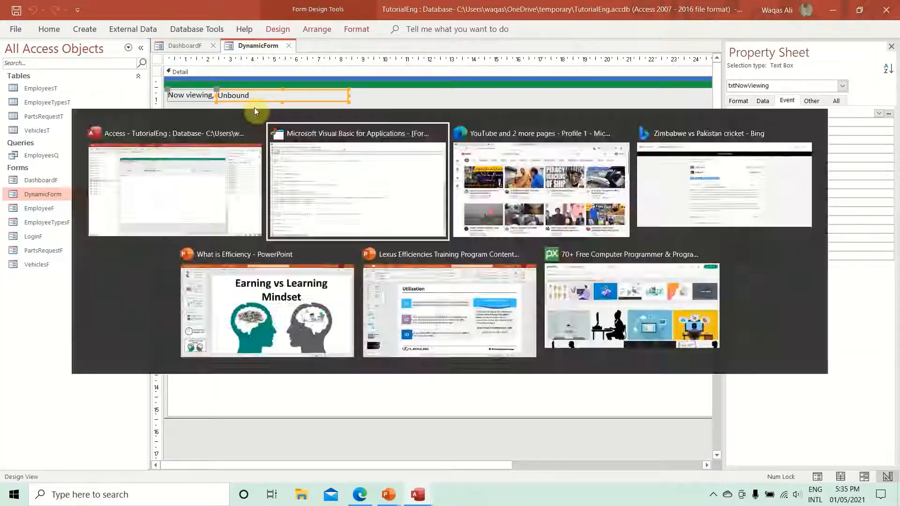
type("Types")
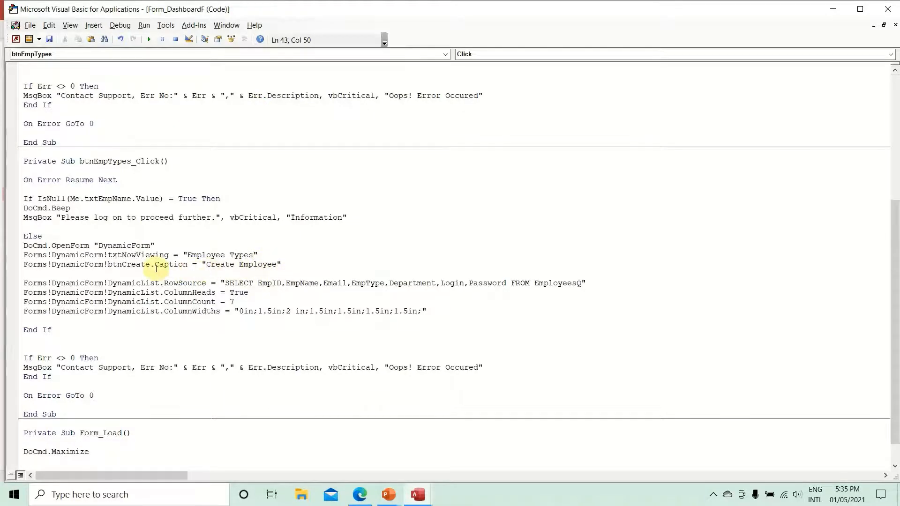
Widen the Create button on DynamicForm slightly toward the Search Record label.
key("alt+Tab")
left_click(192, 46)
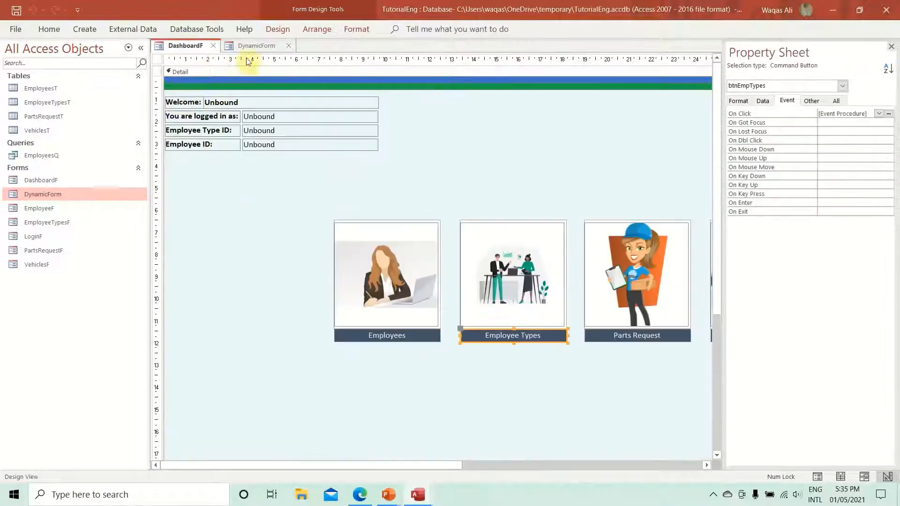
left_click(251, 47)
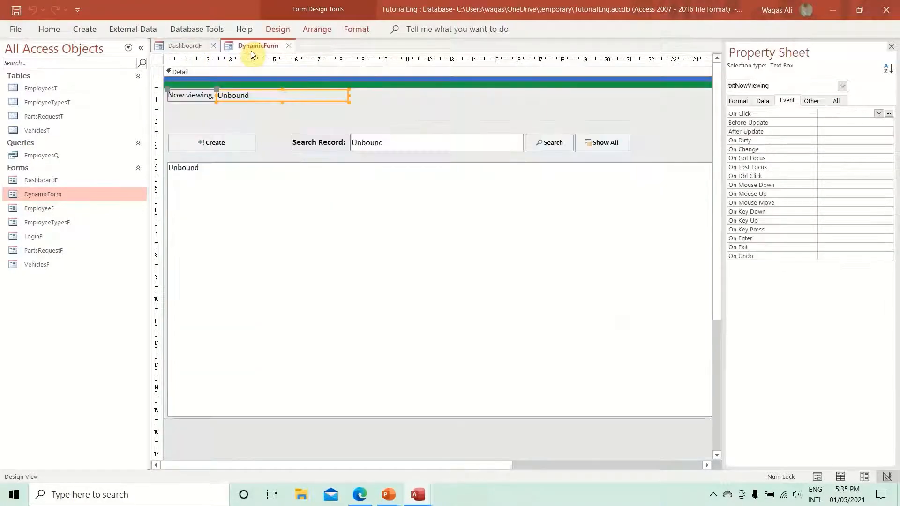
left_click(214, 146)
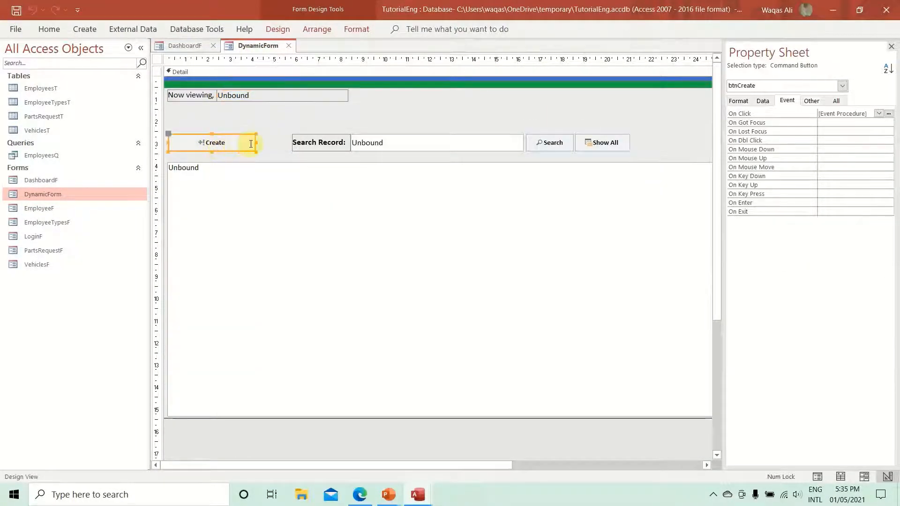
left_click_drag(255, 143, 274, 144)
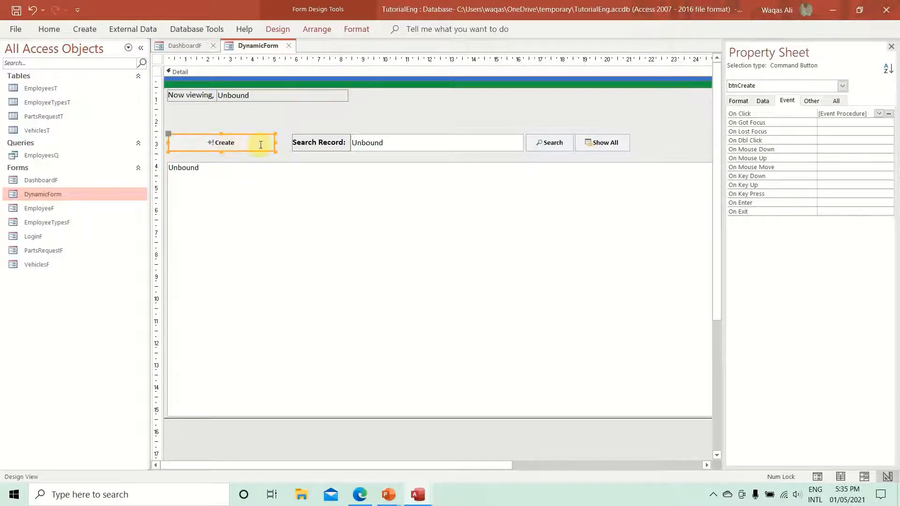
In btnEmpTypes_Click, change the btnCreate caption to "Create Employee Type".
key("alt+Tab")
left_click(278, 264)
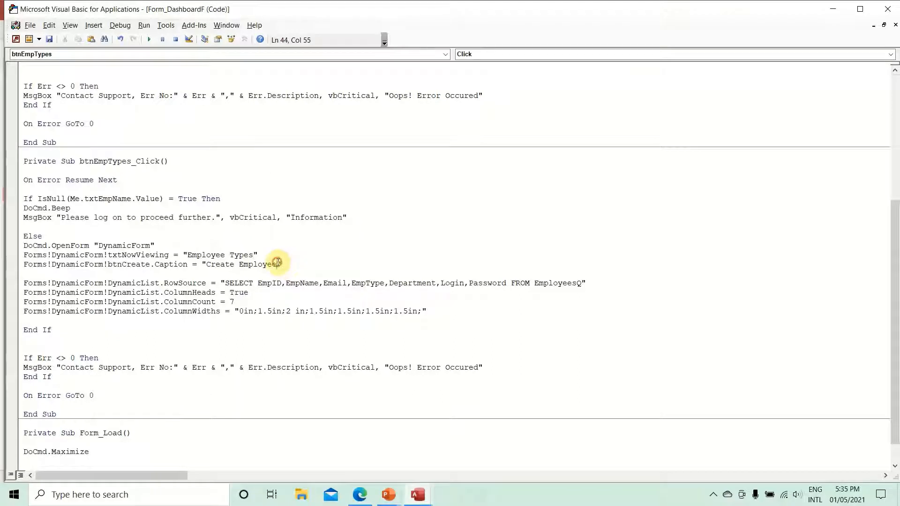
type("Type")
Open the EmployeesQ query to review its columns, close it, and return to the btnEmpTypes_Click code.
key("alt+F11")
left_click(186, 46)
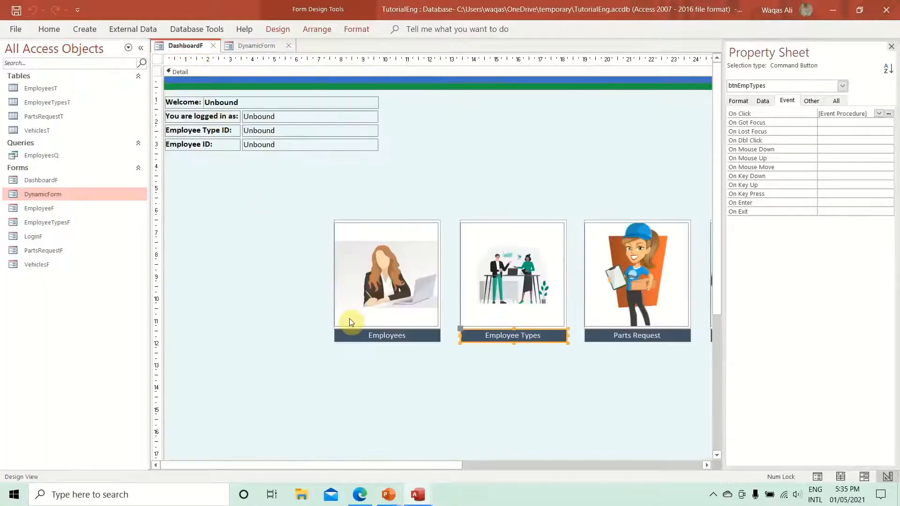
double_click(42, 157)
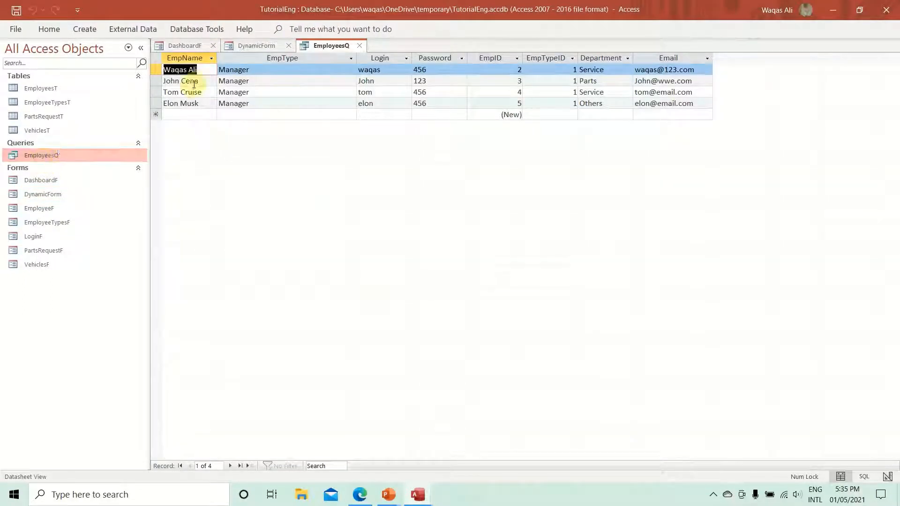
left_click(239, 50)
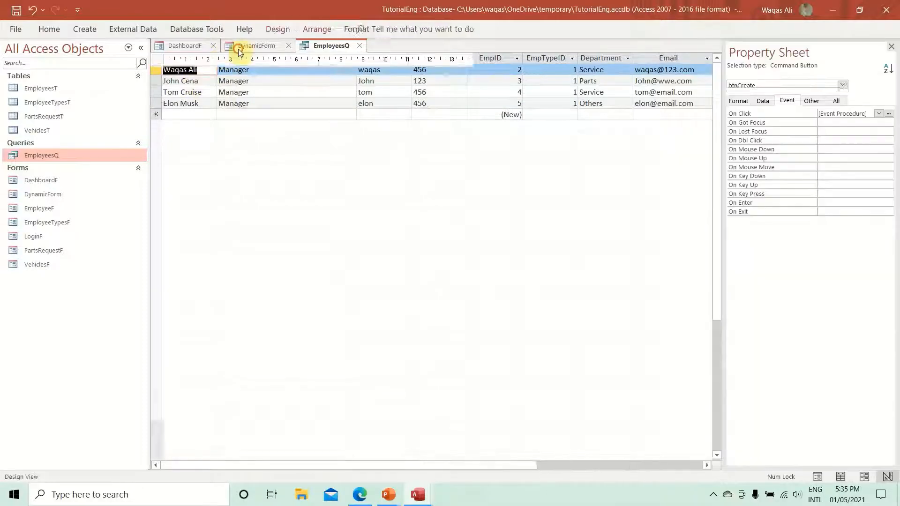
left_click(336, 46)
left_click(357, 45)
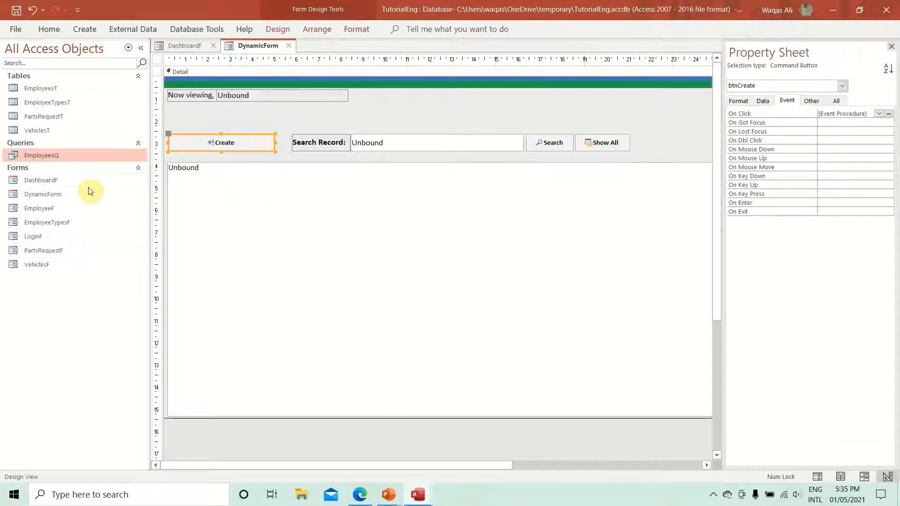
key("alt+Tab")
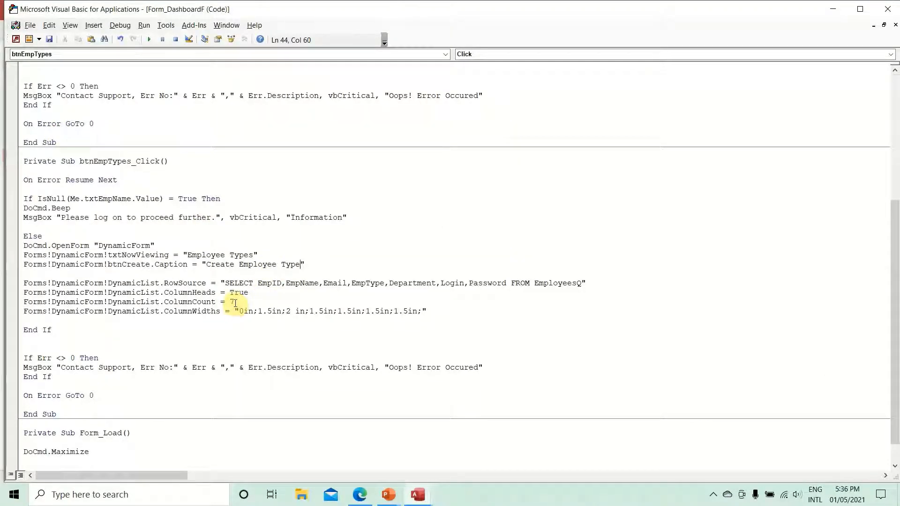
Open the EmployeeTypesT table and examine its fields and existing record.
key("alt+Tab")
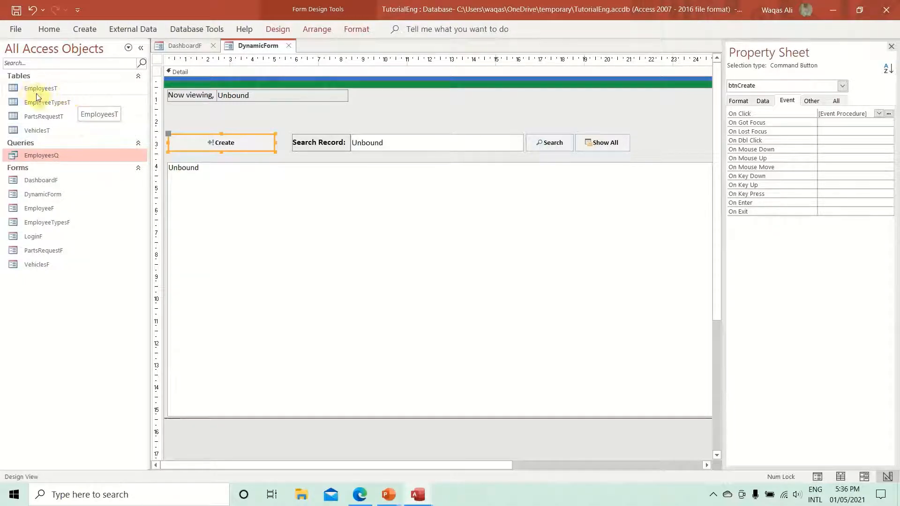
double_click(60, 103)
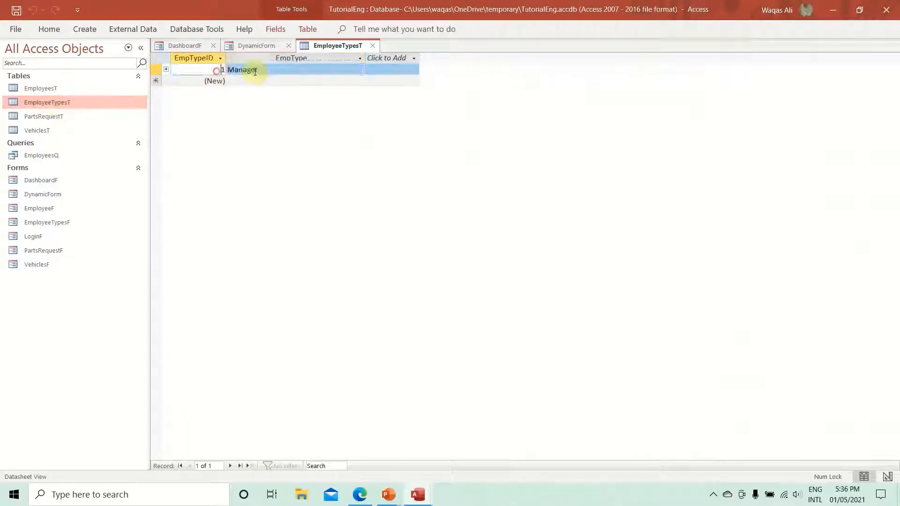
left_click(211, 70)
left_click(255, 70)
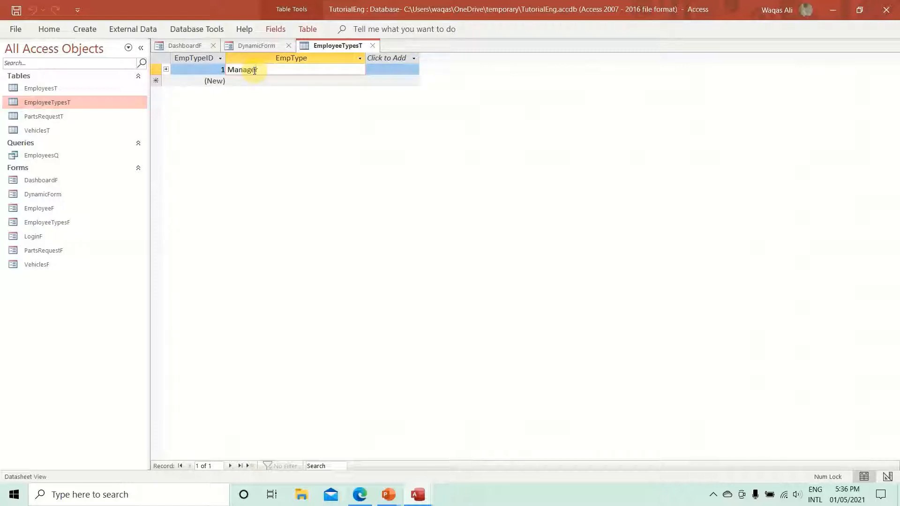
left_click(210, 70)
left_click(256, 70)
In the RowSource query of btnEmpTypes_Click, replace all the fields after EmpID with Emptype, checking the name against EmployeeTypesT.
key("alt+F11")
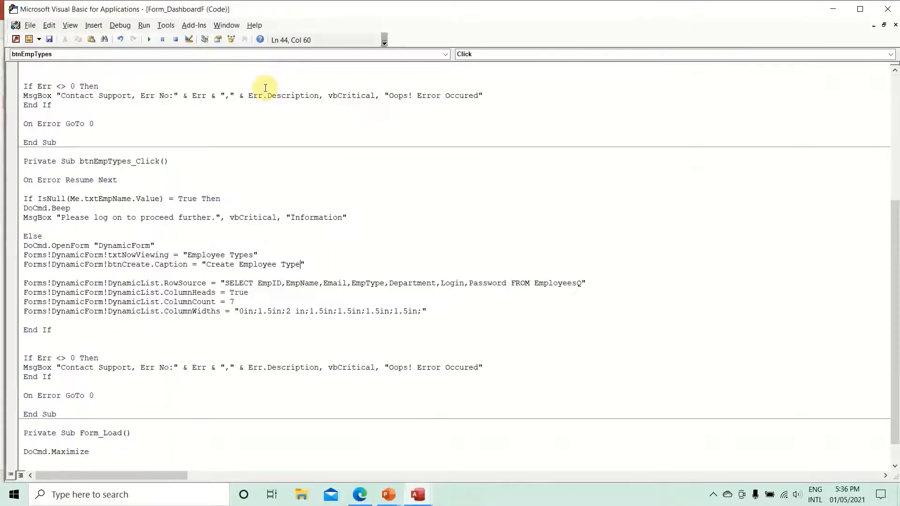
left_click_drag(508, 284, 288, 285)
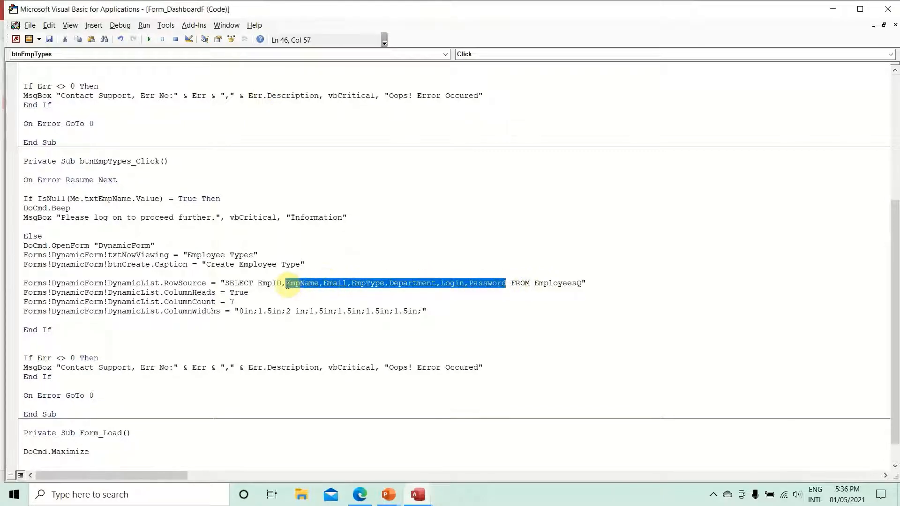
key("alt+F11")
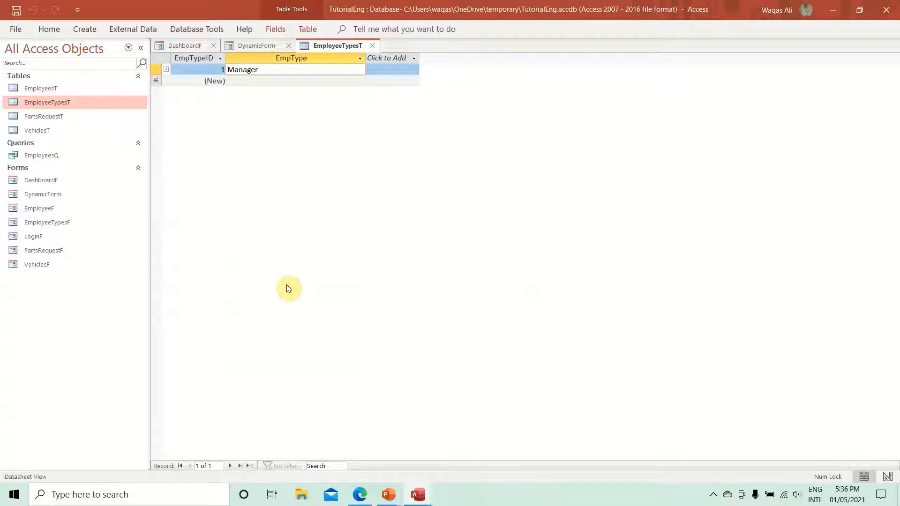
key("alt+F11")
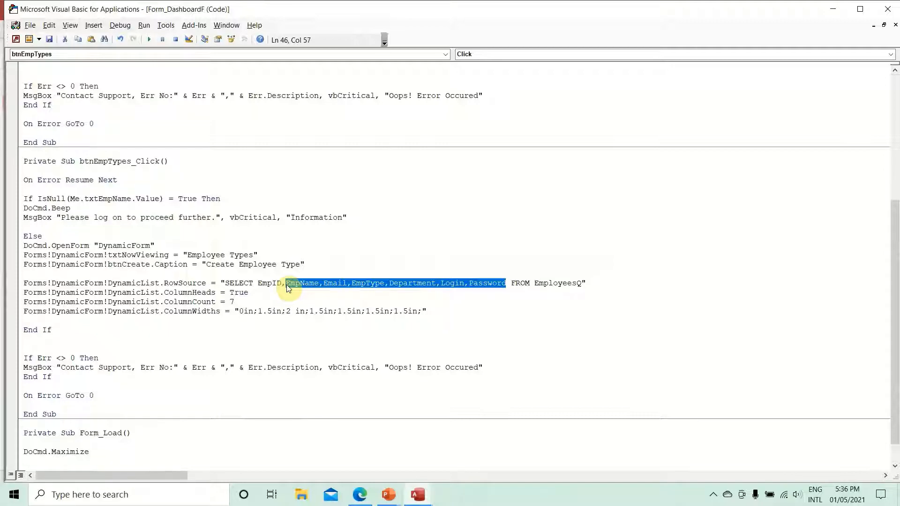
key("alt+F11")
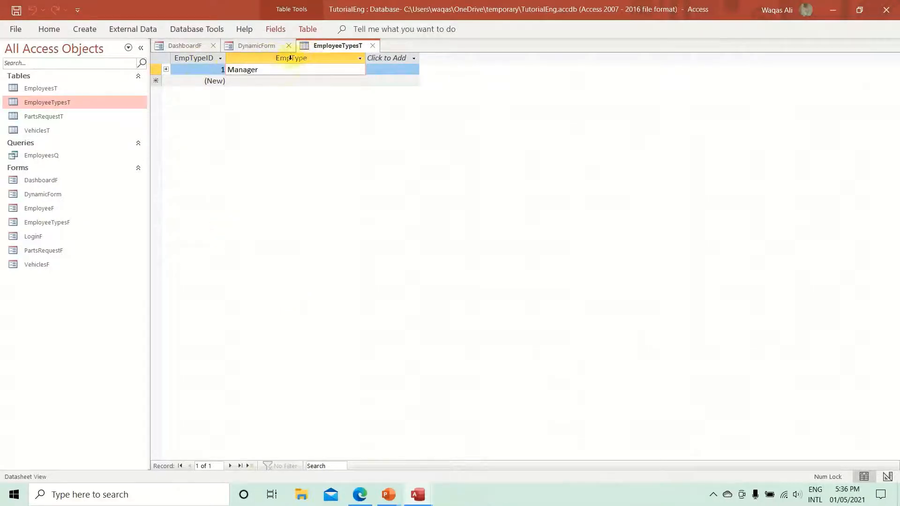
key("alt+F11")
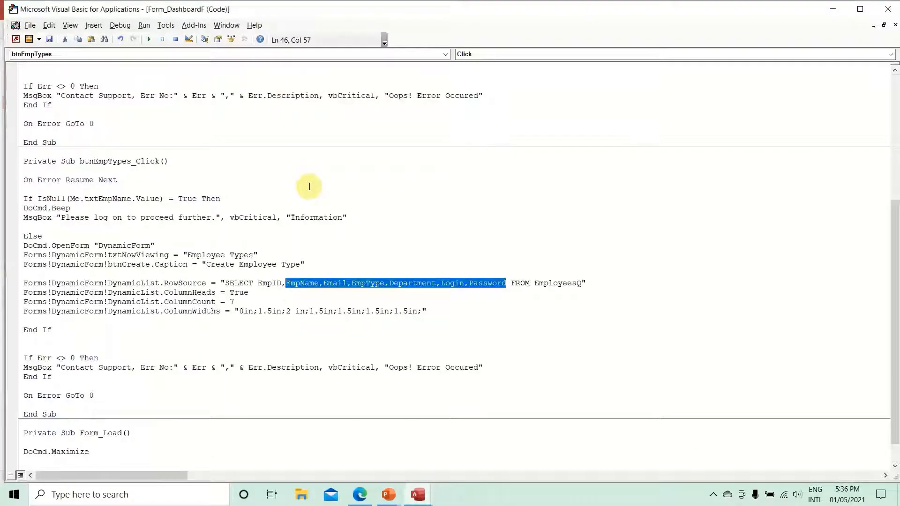
type("Emptype")
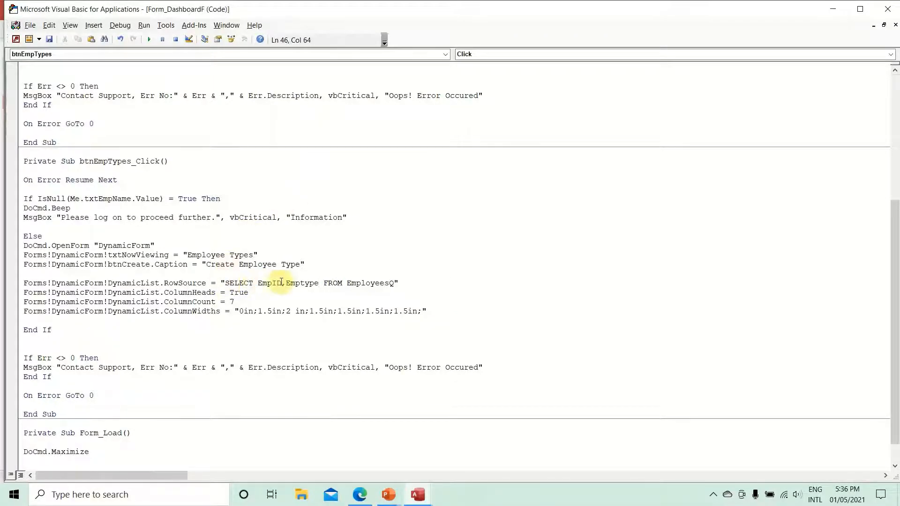
Change the first field of the RowSource SELECT statement in btnEmpTypes_Click to EmpTypeID, matching the EmployeeTypesT table.
key("alt+F11")
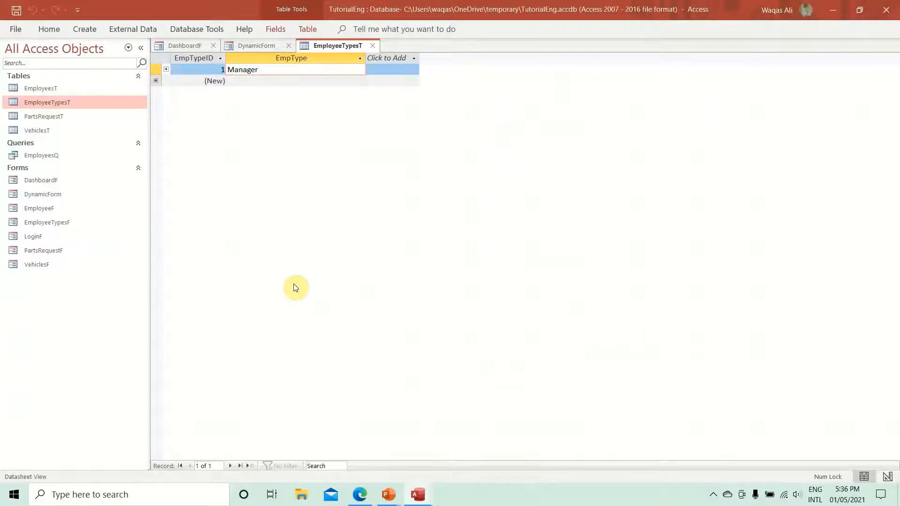
key("alt+F11")
type("Ty")
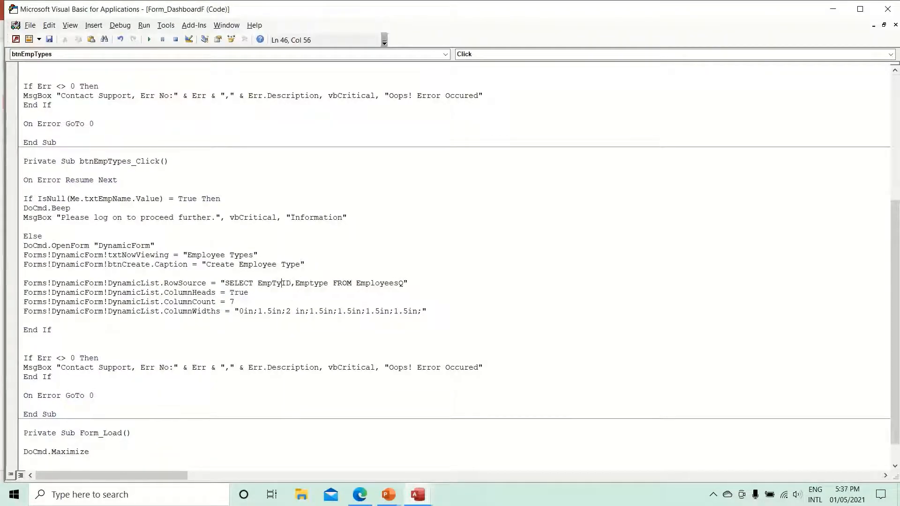
type("pe")
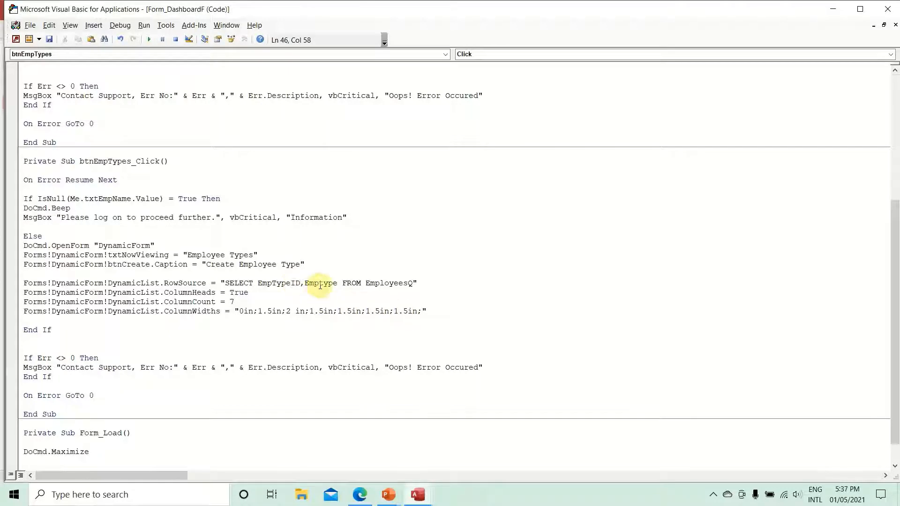
Change the source in the RowSource query of btnEmpTypes_Click to EmployeeTypesT, checking the name against the table.
key("alt+F11")
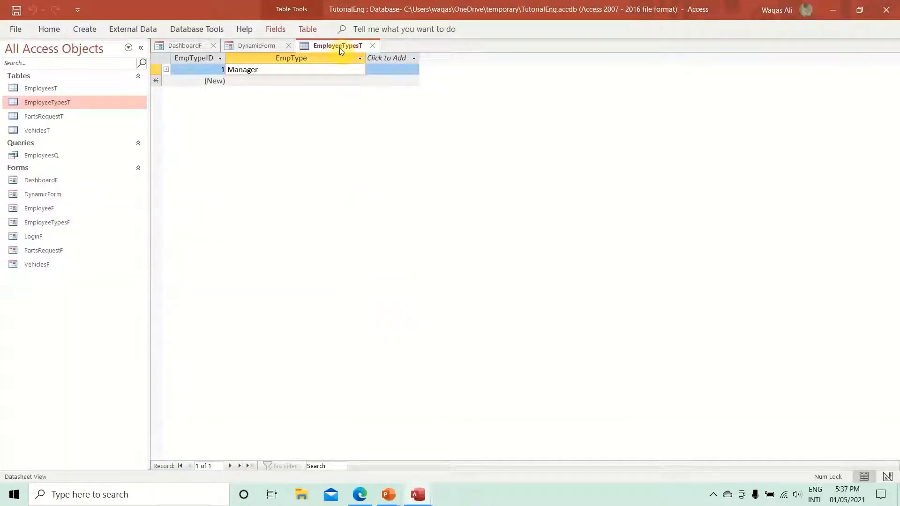
key("alt+F11")
key("alt+F11")
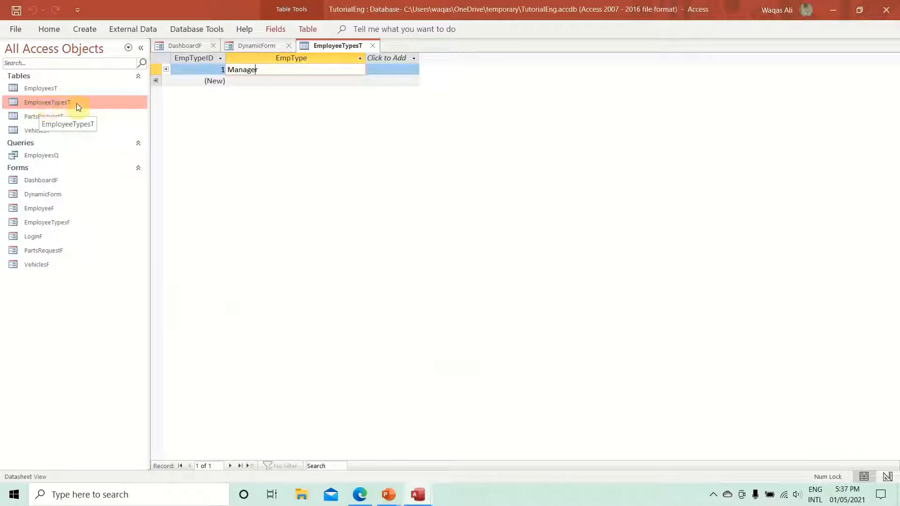
key("alt+F11")
left_click(411, 285)
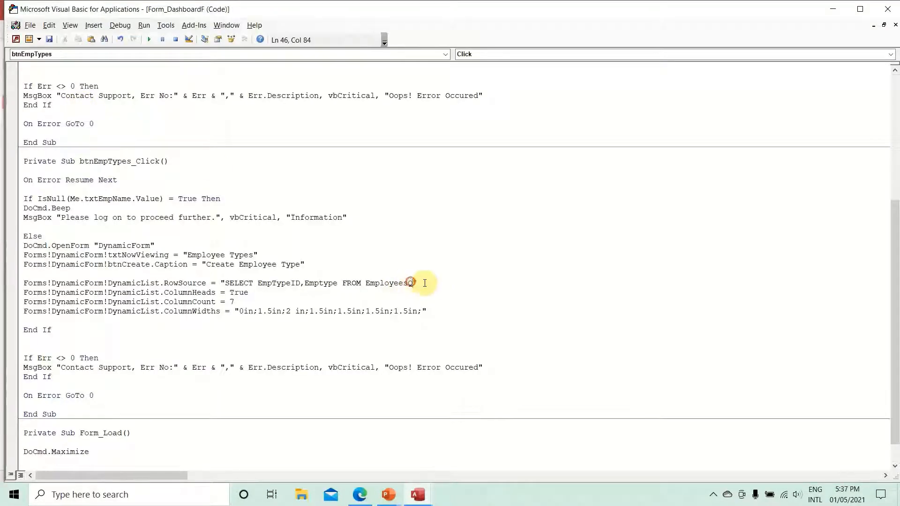
key("BackSpace")
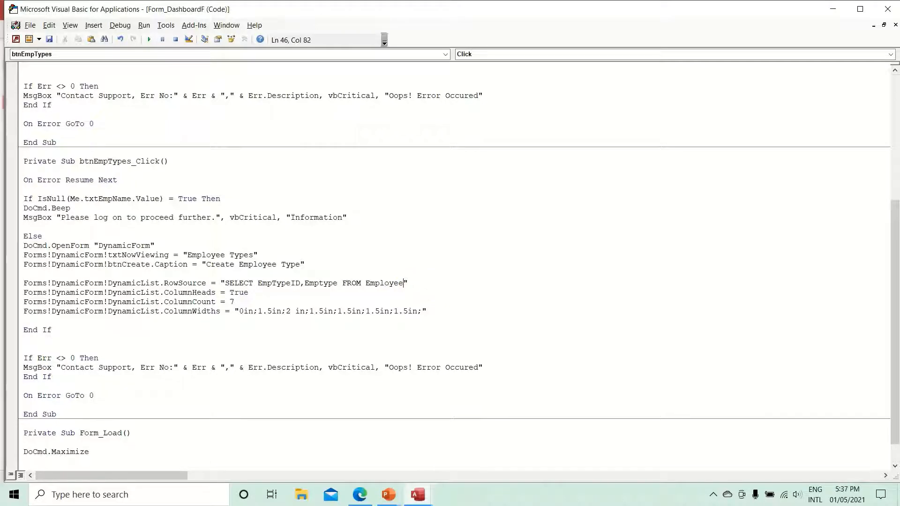
type("TypesT")
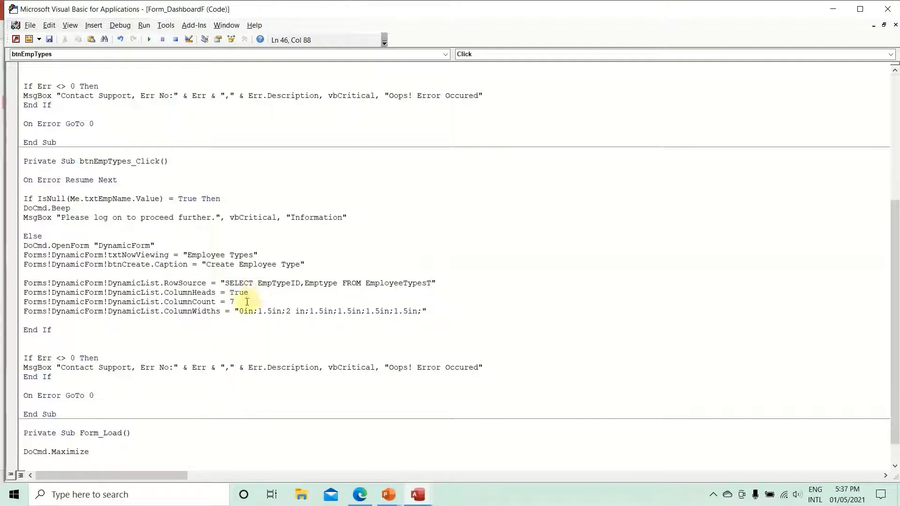
In btnEmpTypes_Click, set the DynamicList ColumnCount to 2 and its ColumnWidths to "1.5in;3in;".
left_click_drag(235, 302, 230, 302)
type("2")
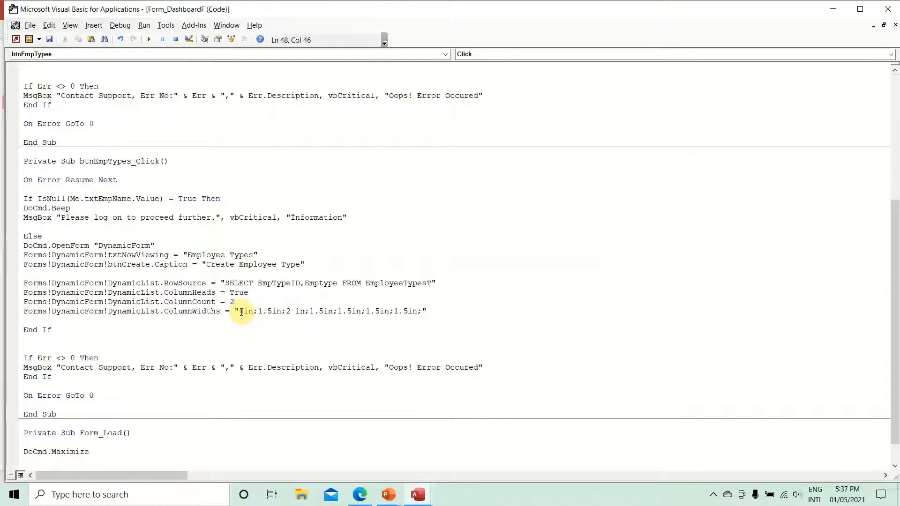
left_click_drag(242, 313, 422, 313)
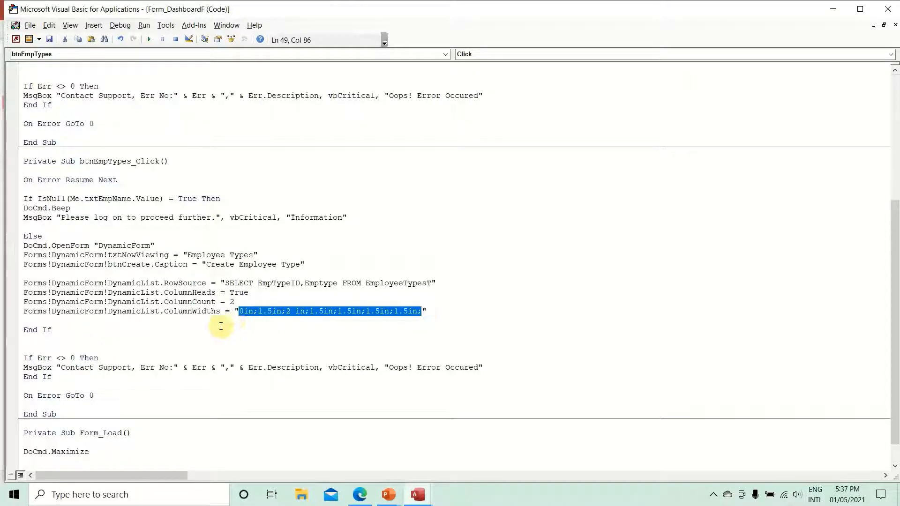
left_click(258, 313)
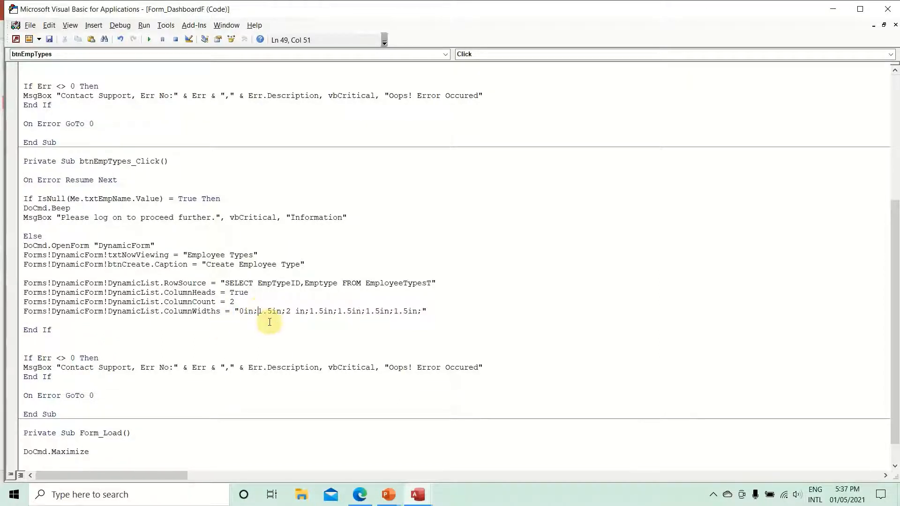
key("BackSpace")
key("BackSpace")
key("BackSpace")
key("BackSpace")
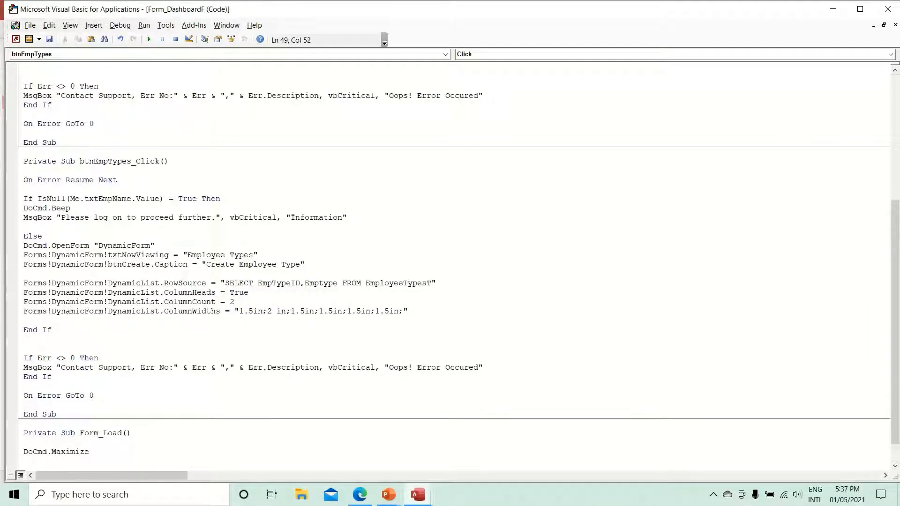
left_click_drag(267, 312, 400, 309)
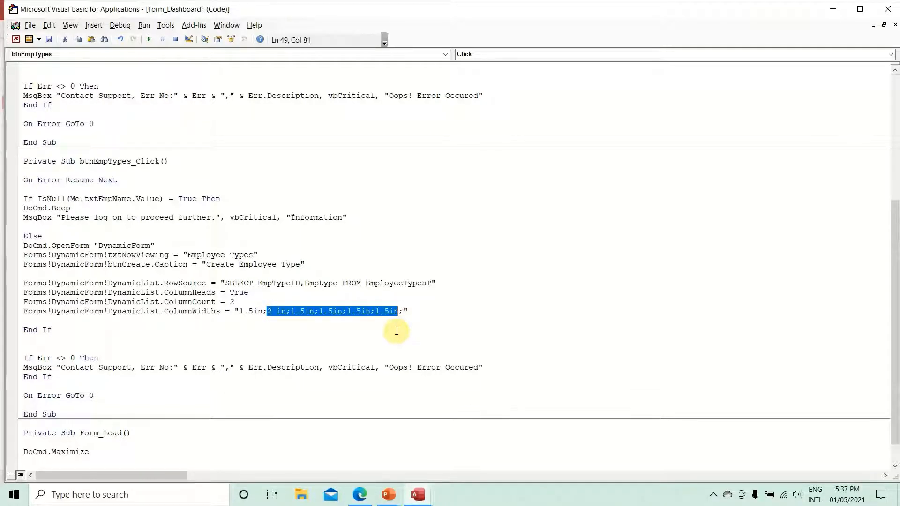
type("3")
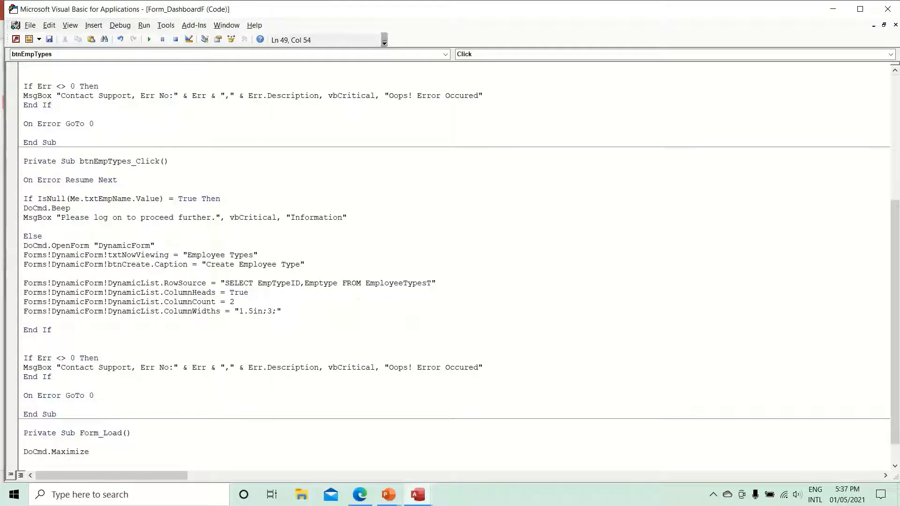
type("in")
key("Down")
Save the DashboardF code and close the VBA editor.
left_click(120, 25)
left_click(126, 39)
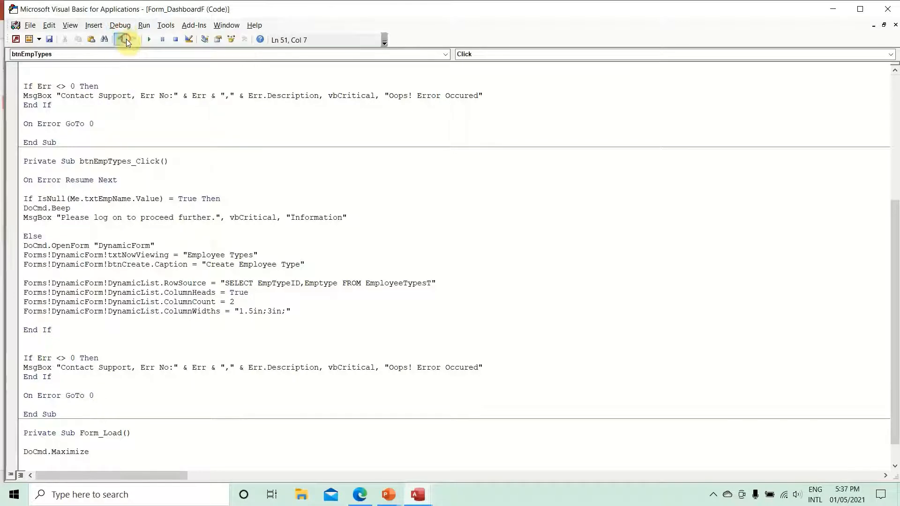
left_click(49, 39)
left_click(403, 247)
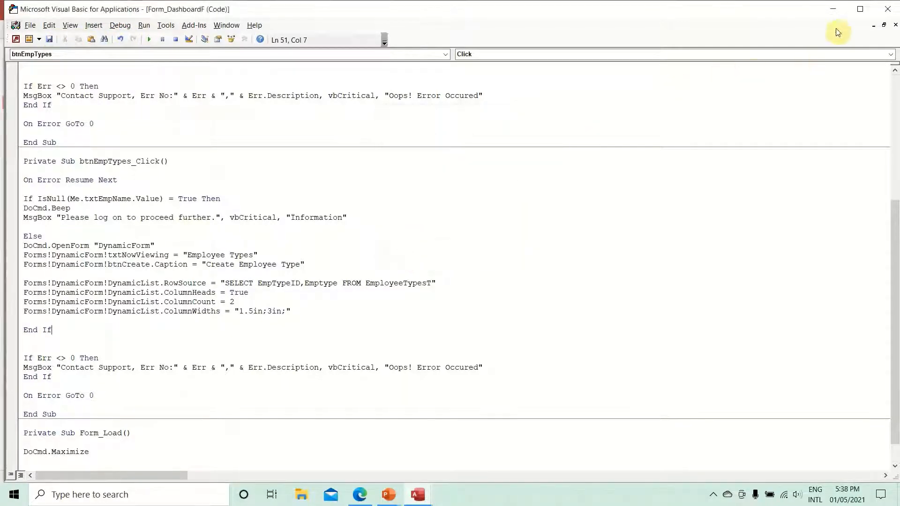
left_click(887, 9)
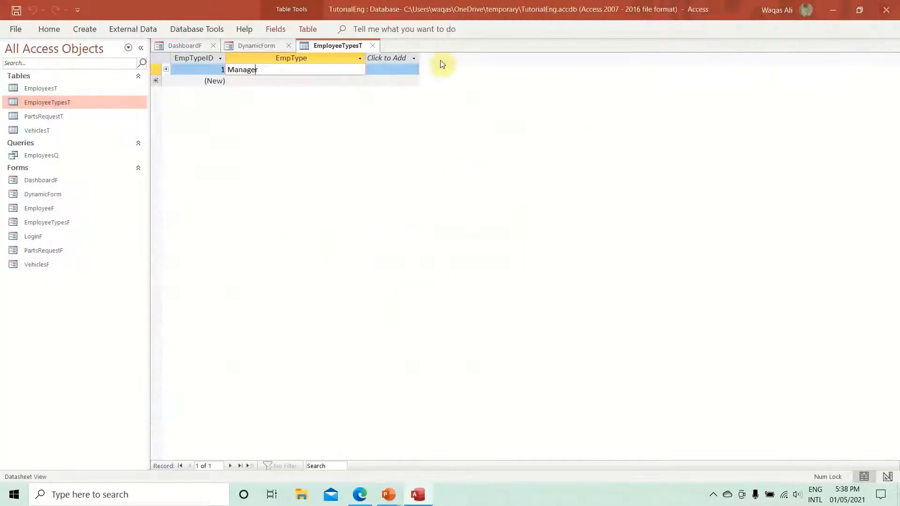
Close the EmployeeTypesT table and the DynamicForm and DashboardF forms.
left_click(372, 46)
left_click(291, 46)
left_click(214, 46)
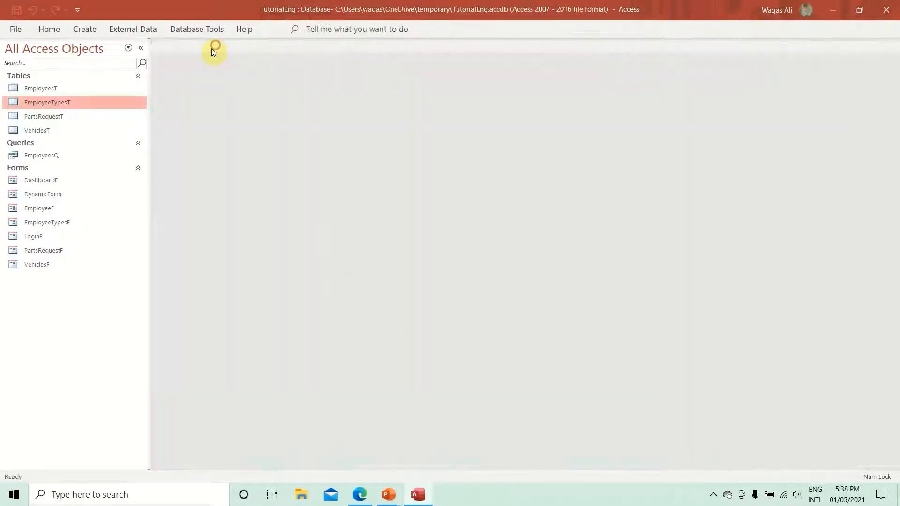
Open LoginF and log in to the dashboard with the user name and the account password.
double_click(52, 237)
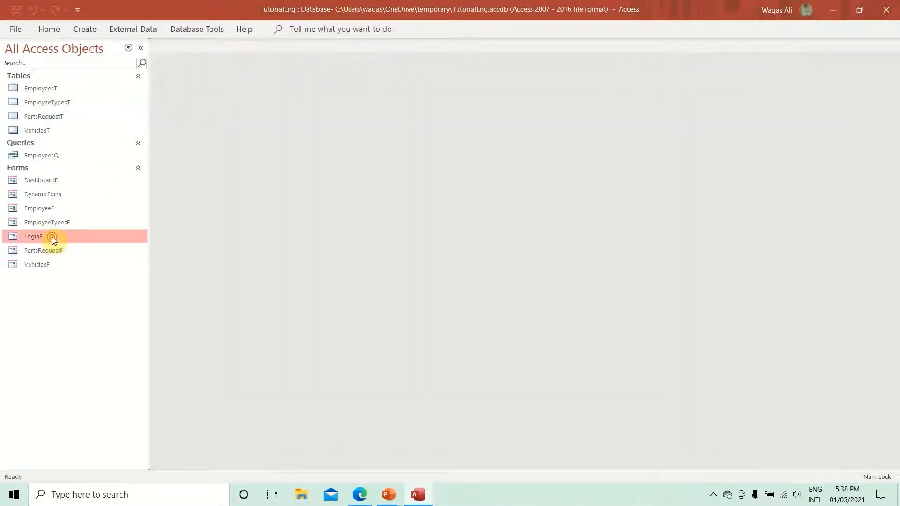
type("waqas")
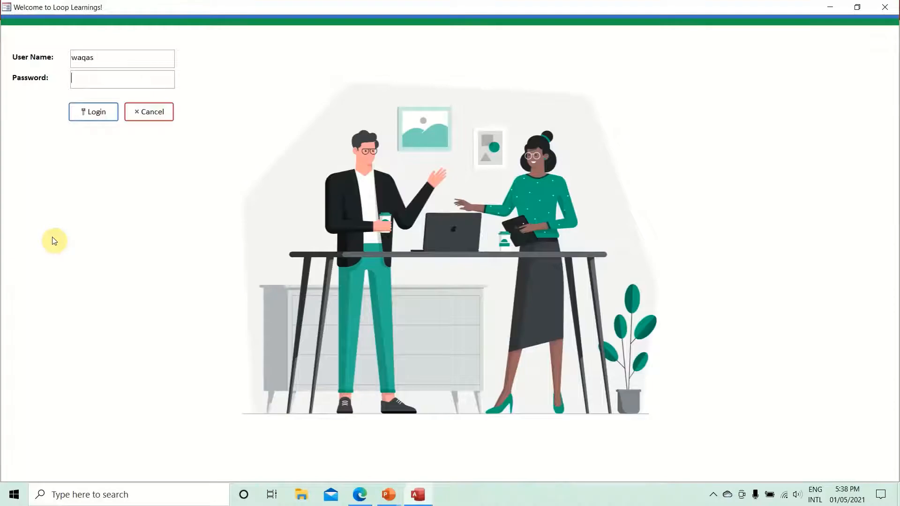
type("123")
key("Tab")
key("Return")
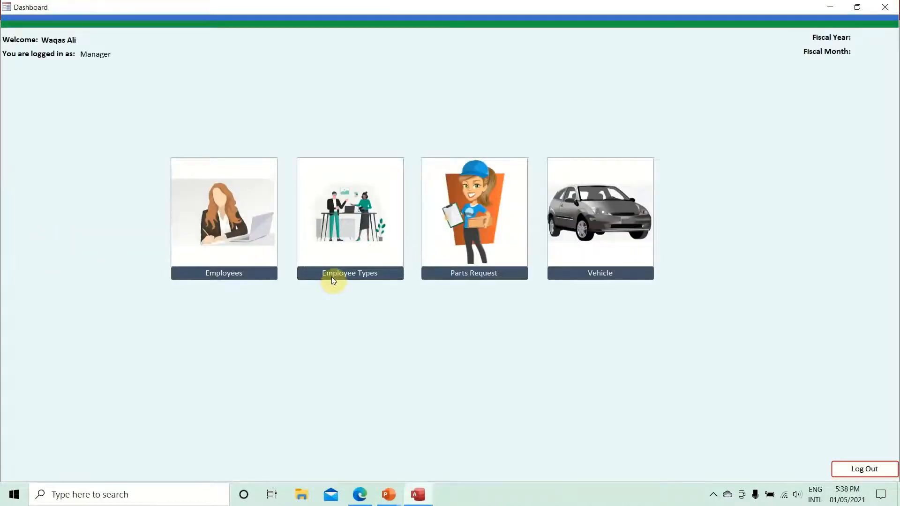
From the dashboard, view the Employee Types list and the Employees list in the dynamic form, closing each one.
left_click(332, 279)
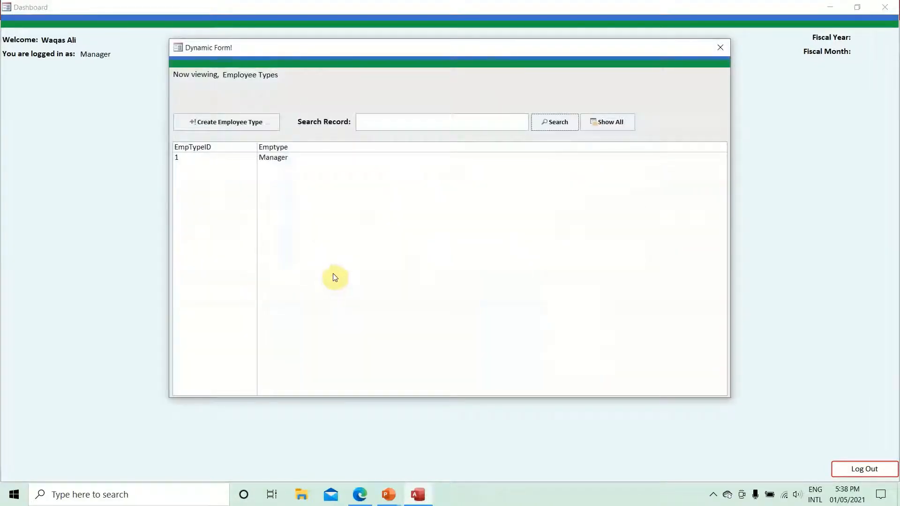
left_click(281, 159)
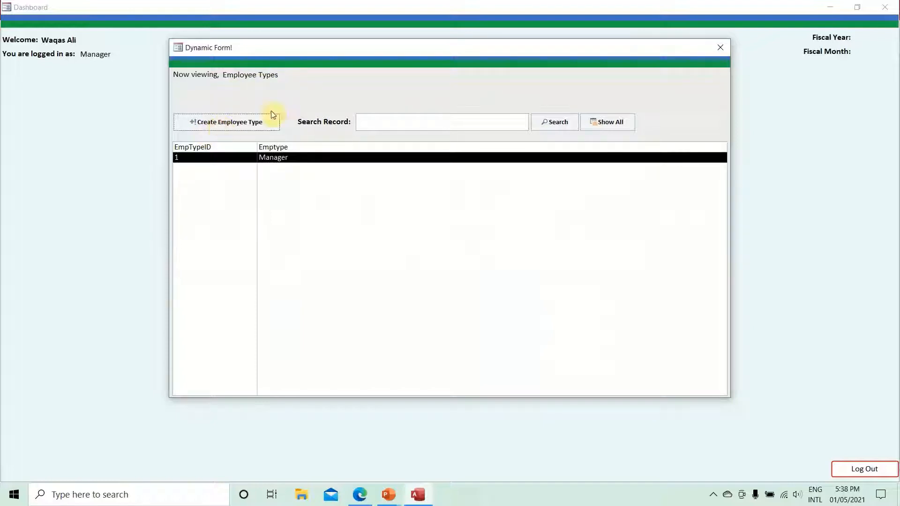
left_click(720, 53)
left_click(234, 275)
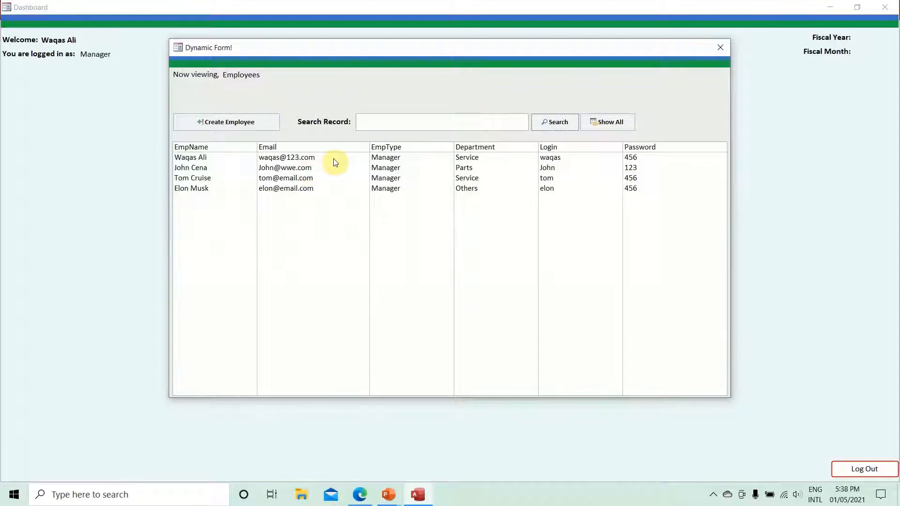
left_click(721, 48)
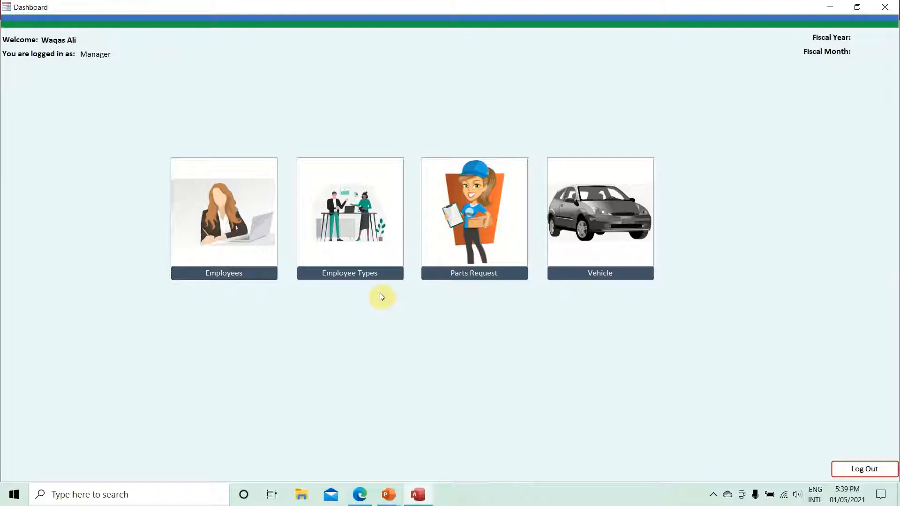
left_click(231, 273)
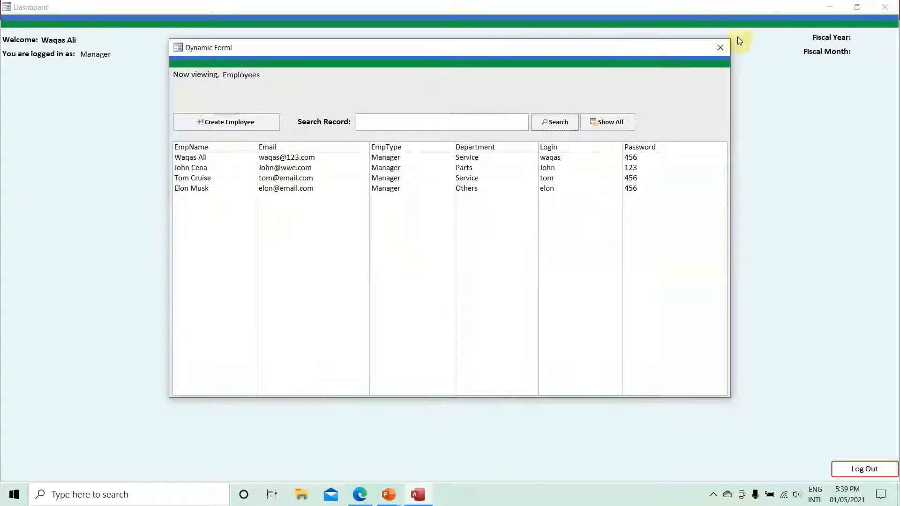
left_click(728, 48)
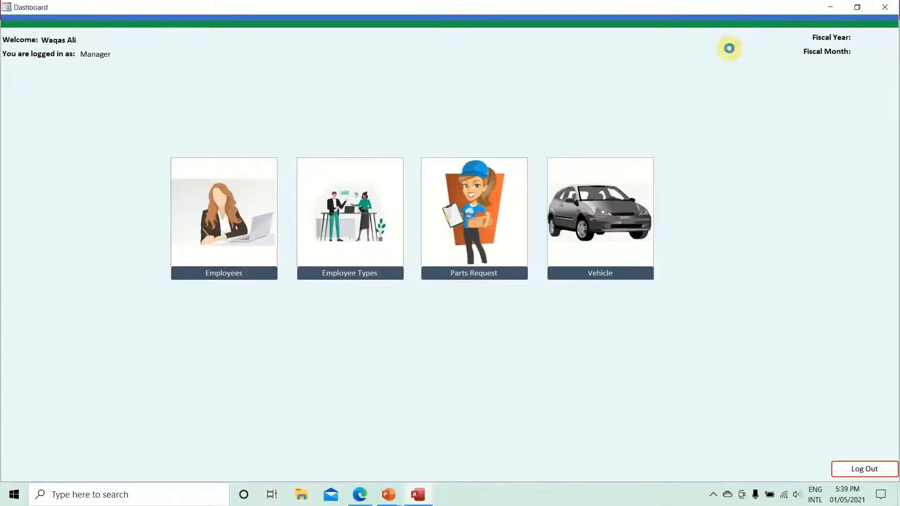
Reopen the Employee Types list, select the Manager record and try the Create Employee Type command.
left_click(356, 274)
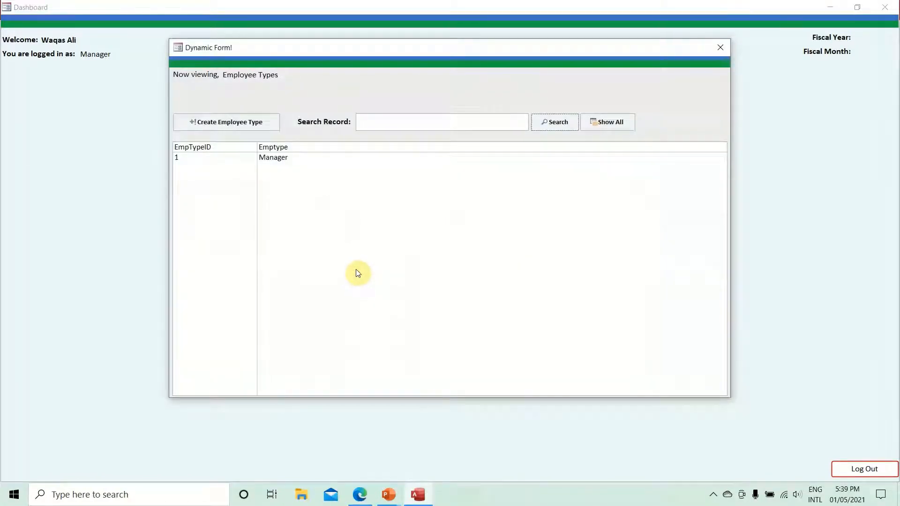
left_click(276, 162)
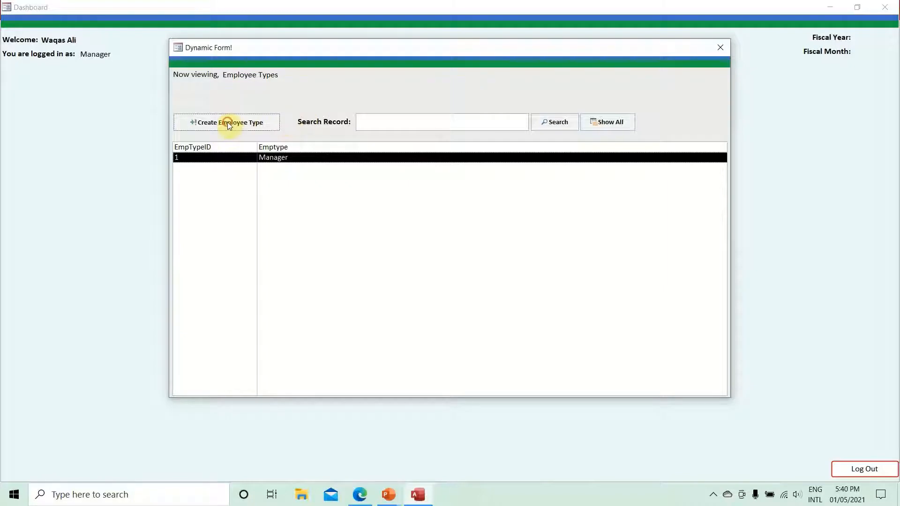
left_click(213, 120)
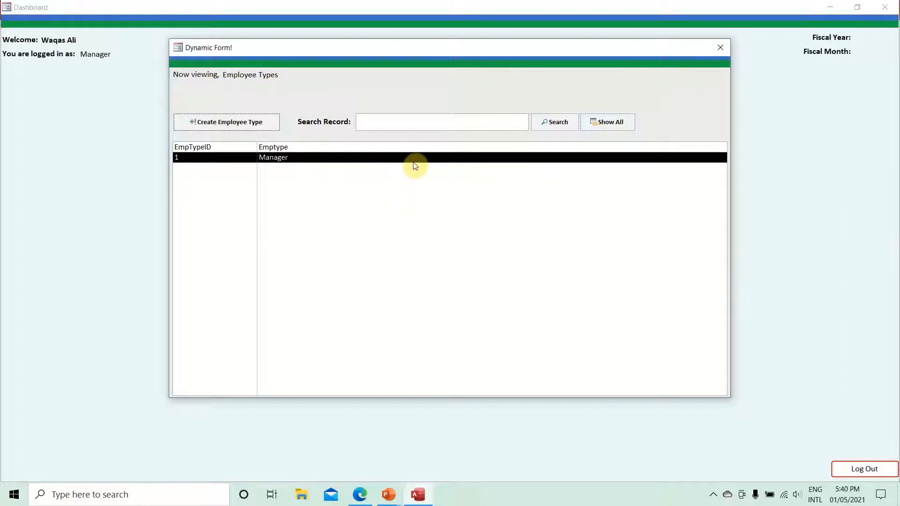
Switch the dynamic form to Design View and inspect the events of its list box and Create button.
right_click(451, 91)
left_click(468, 125)
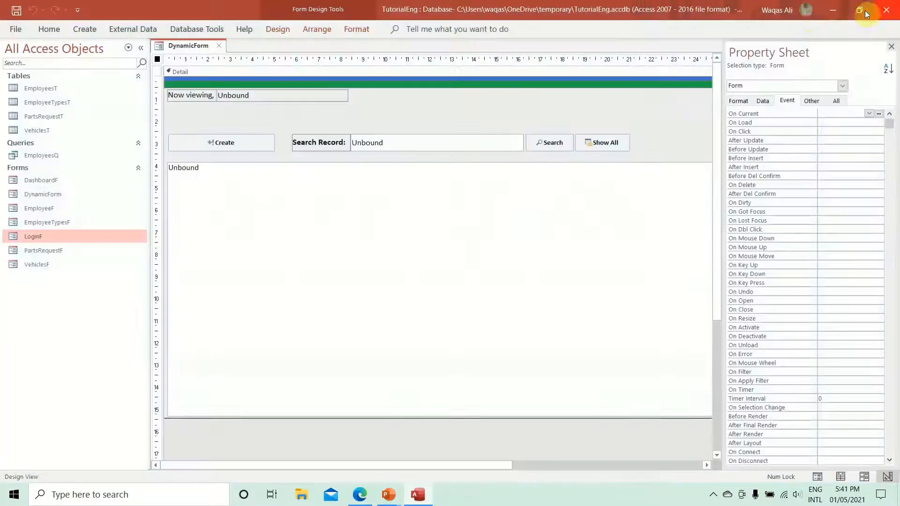
left_click(280, 191)
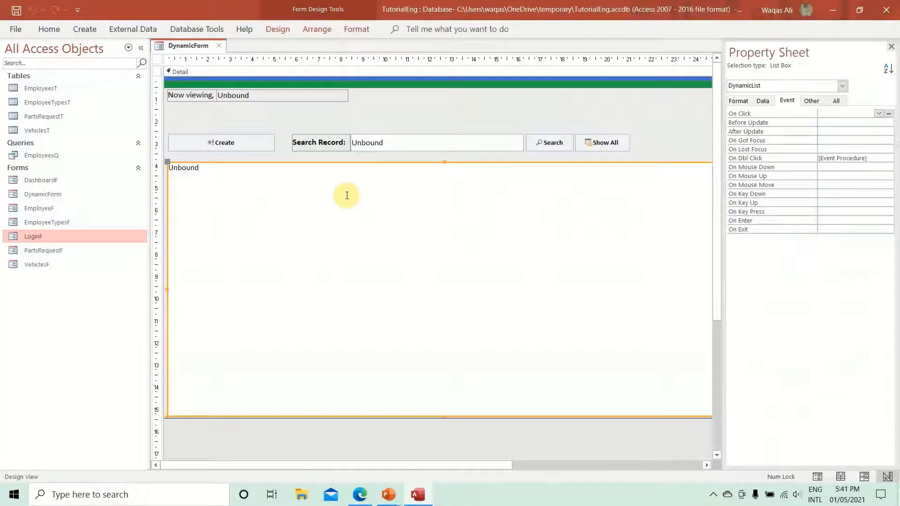
left_click(241, 142)
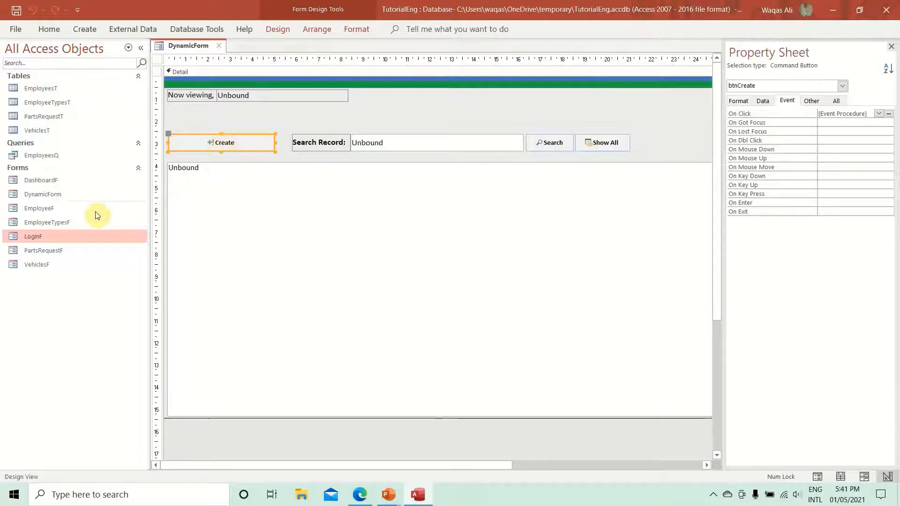
Preview the EmployeeTypesF form, close it, and open the Create button's On Click procedure.
double_click(74, 226)
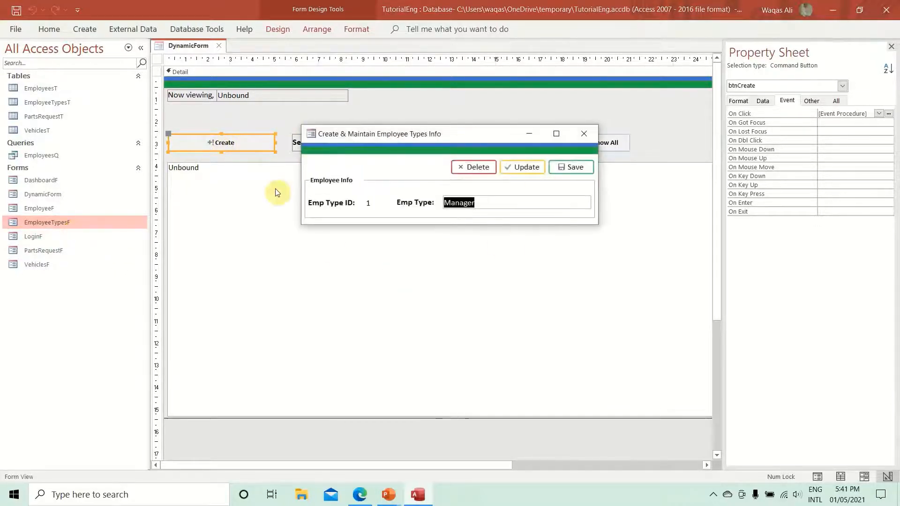
left_click(581, 134)
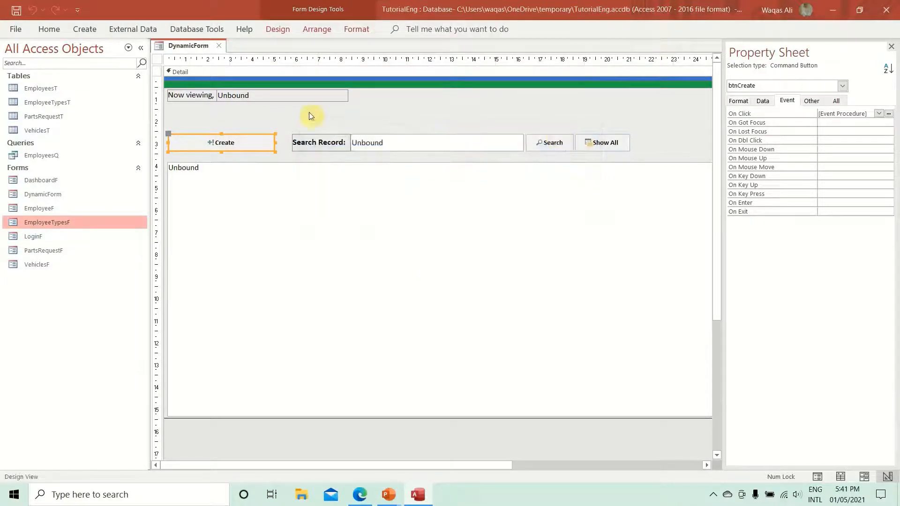
left_click(890, 114)
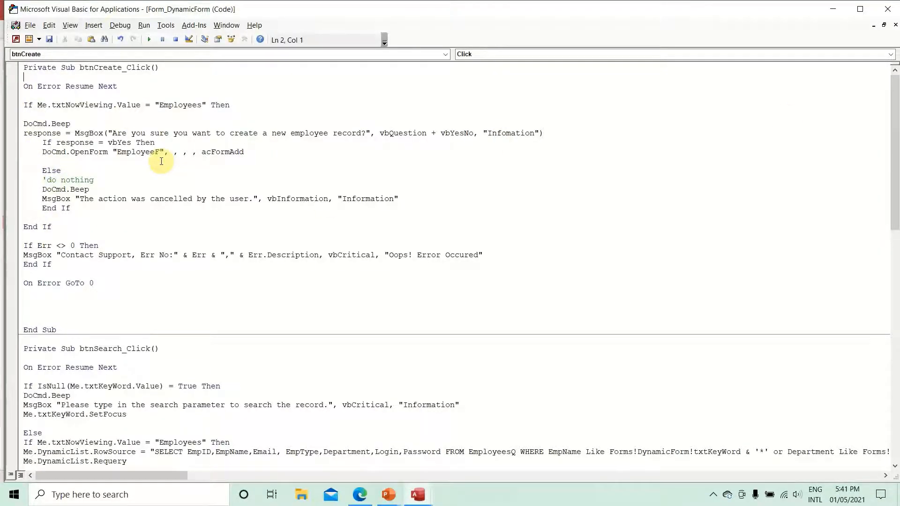
Duplicate the Employees condition with its confirmation code directly above the closing End If in btnCreate_Click.
left_click_drag(24, 105, 120, 201)
left_click_drag(134, 221, 137, 225)
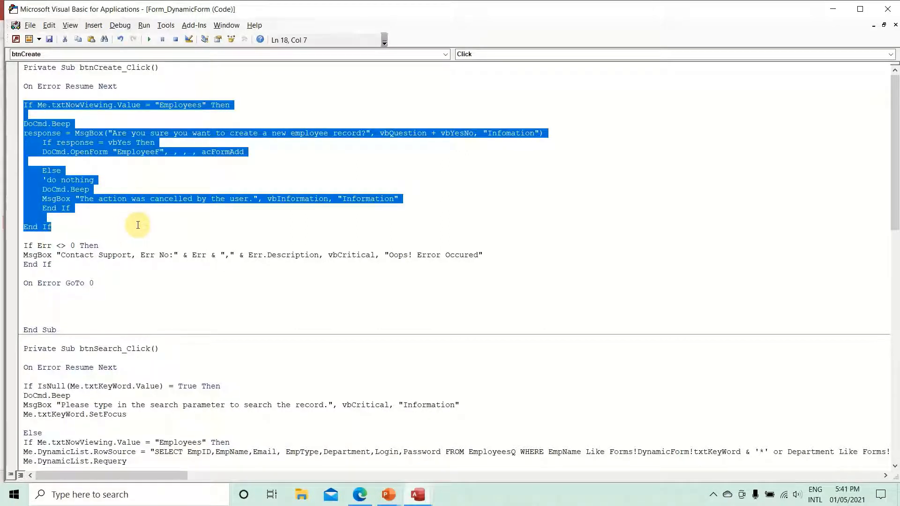
mouse_move(138, 225)
left_mouse_down()
mouse_move(135, 210)
mouse_move(144, 224)
left_mouse_up()
left_click(117, 219)
left_click_drag(90, 211, 10, 110)
key("ctrl+c")
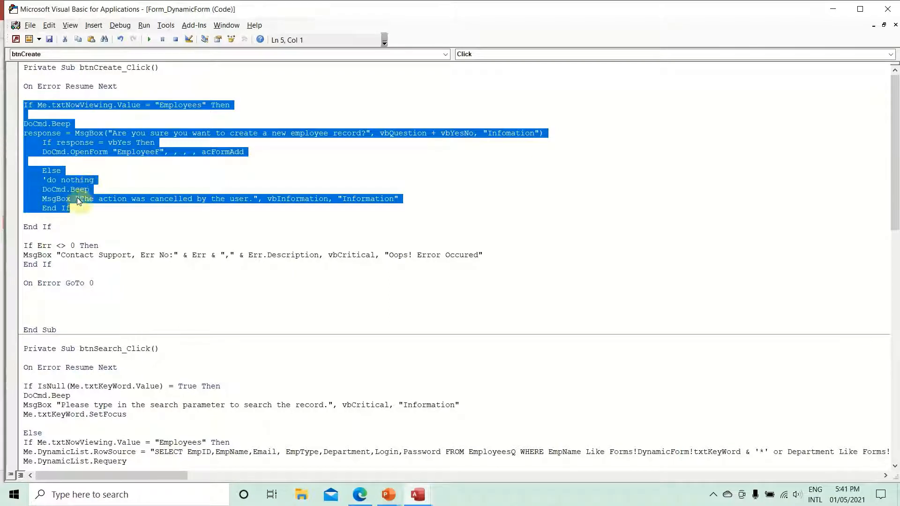
left_click(71, 217)
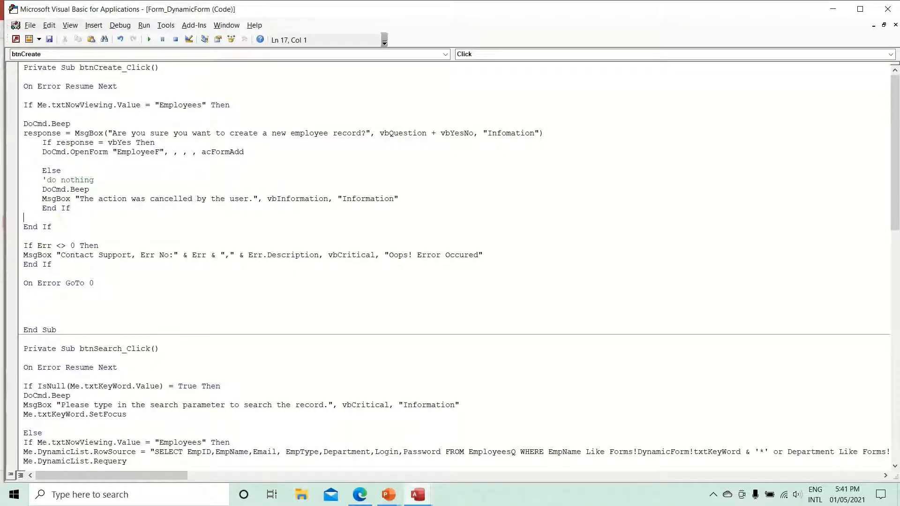
key("Return")
key("Return")
key("Up")
key("ctrl+v")
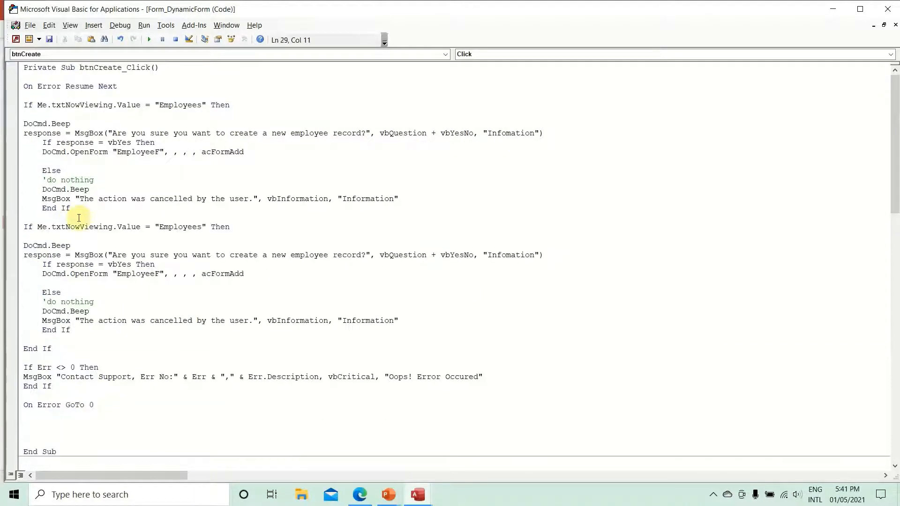
Turn the copied condition into an ElseIf for "Employee Types" and reword its confirmation question to "create a new employee type record?".
type("else")
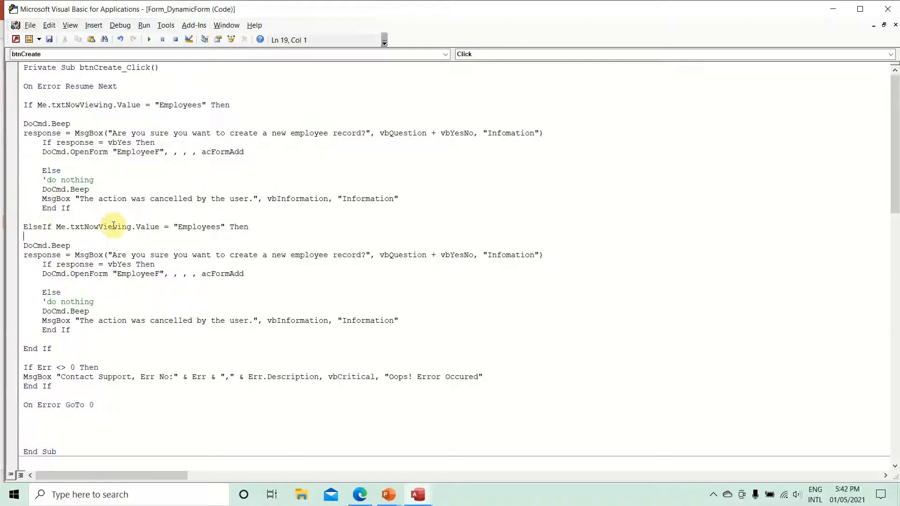
left_click(221, 227)
key("BackSpace")
type("Types")
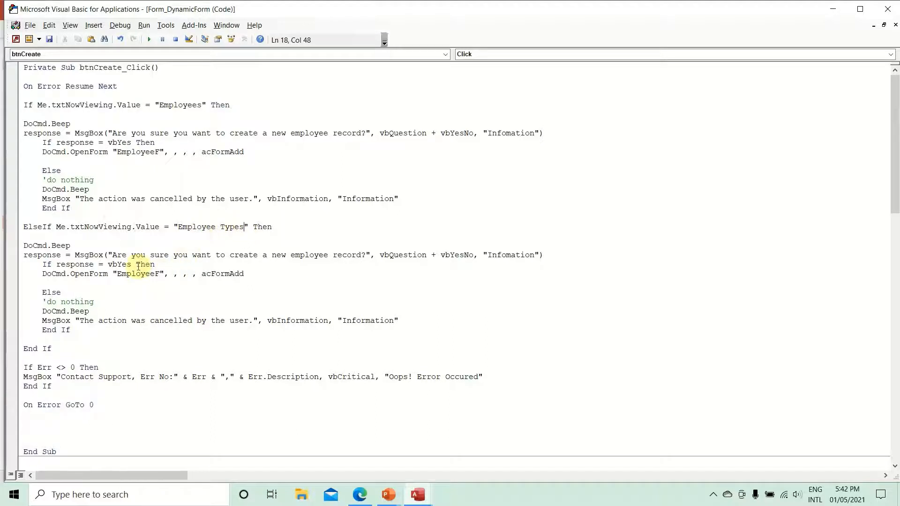
double_click(352, 257)
key("Left")
type("type")
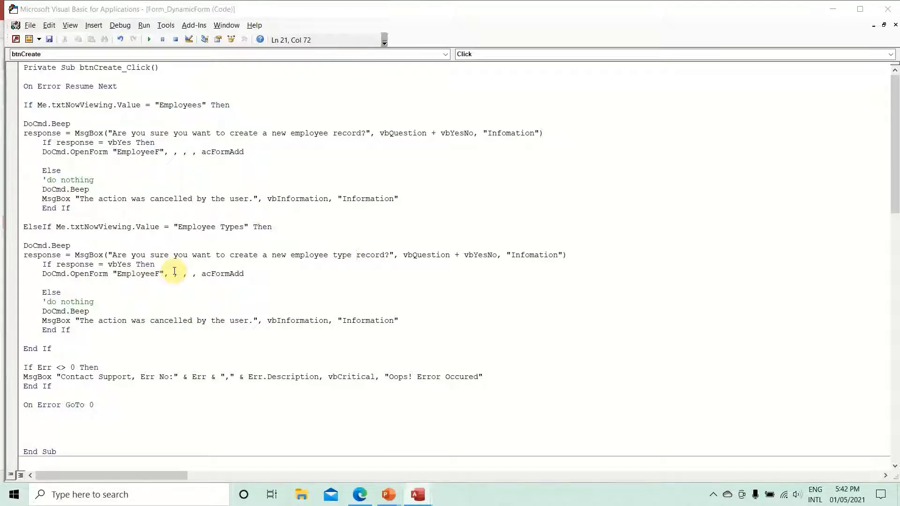
Copy the EmployeeTypesF form name into the new branch's DoCmd.OpenForm line and compile the code.
key("alt+F11")
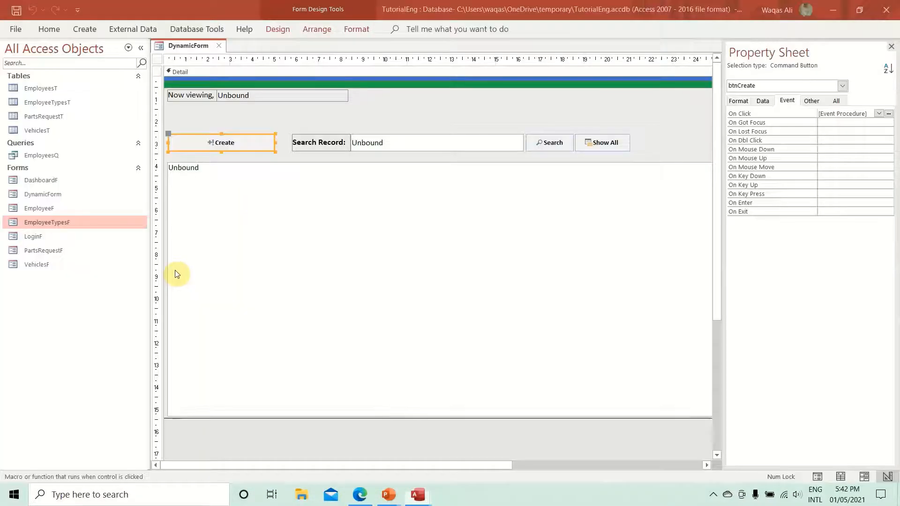
right_click(60, 223)
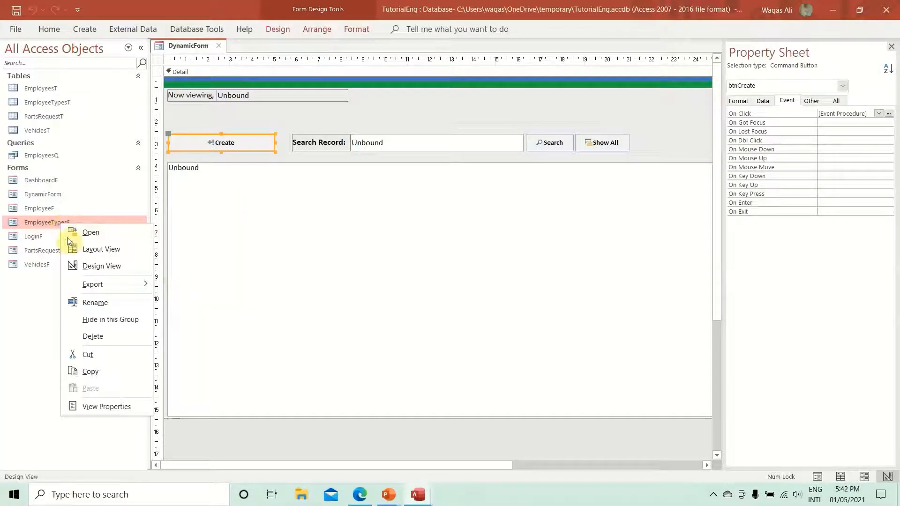
left_click(102, 300)
key("ctrl+c")
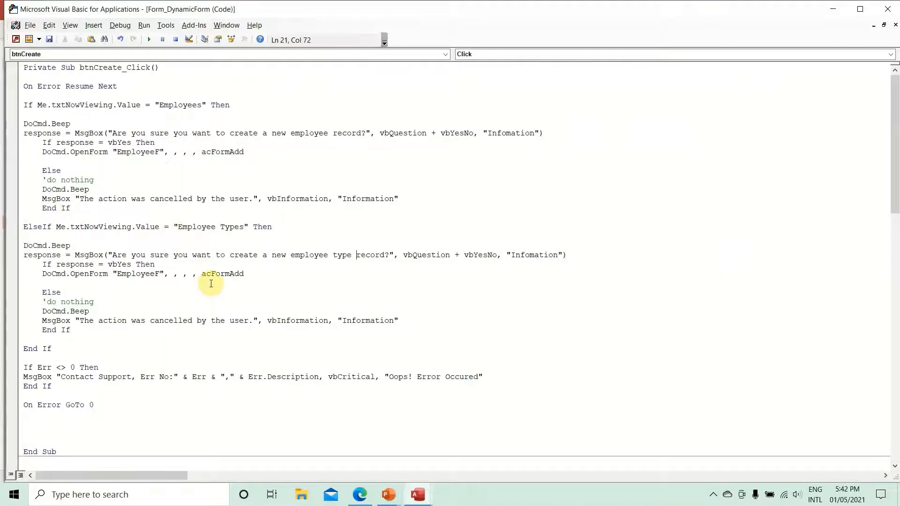
double_click(146, 272)
key("ctrl+v")
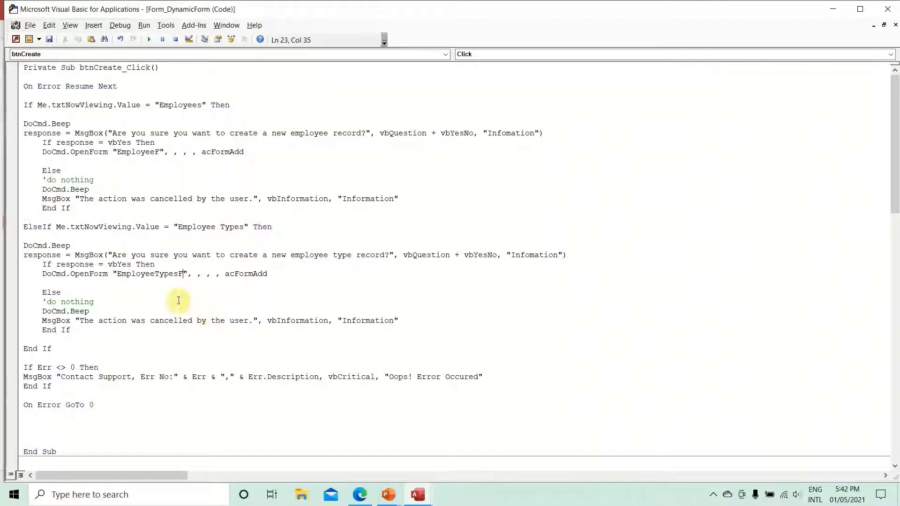
left_click(121, 26)
left_click(127, 38)
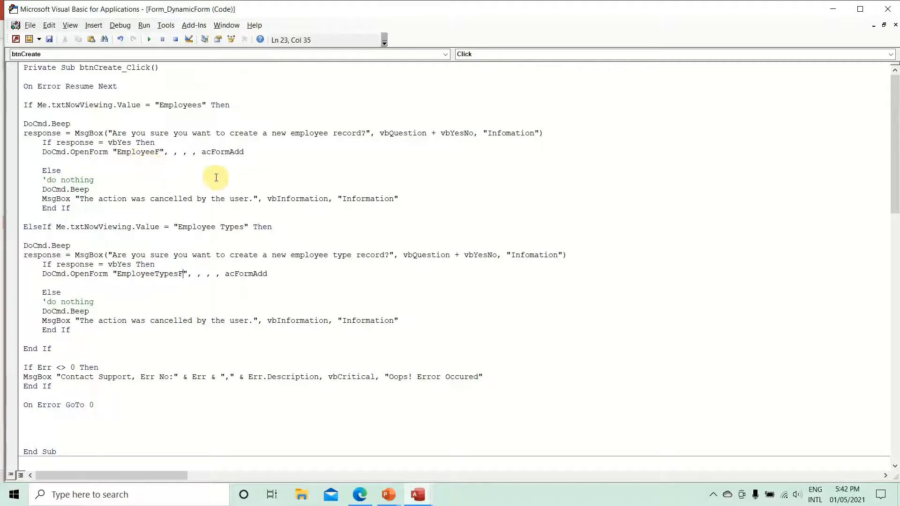
Close the code editor, then save and close the DynamicForm design.
left_click(887, 9)
right_click(173, 46)
left_click(200, 53)
left_click(218, 47)
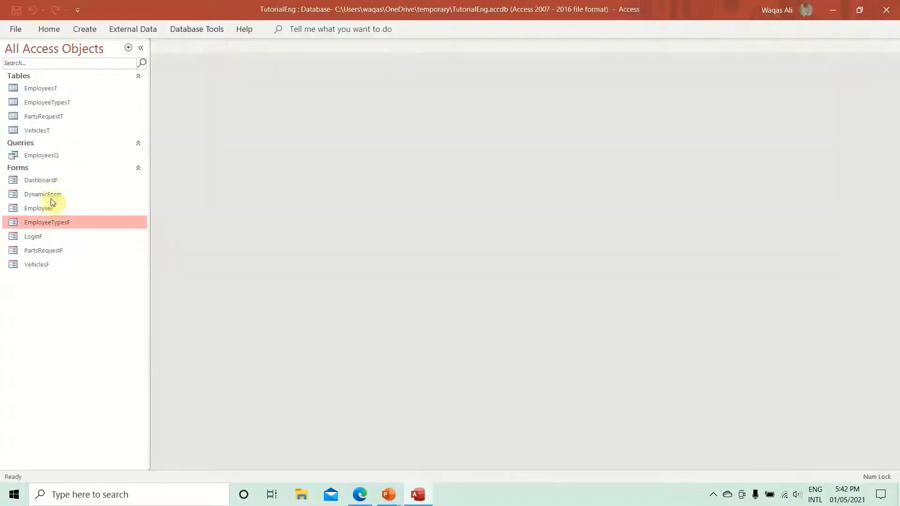
Open the LoginF form and log in with the user name and account password.
double_click(51, 237)
type("waqaS")
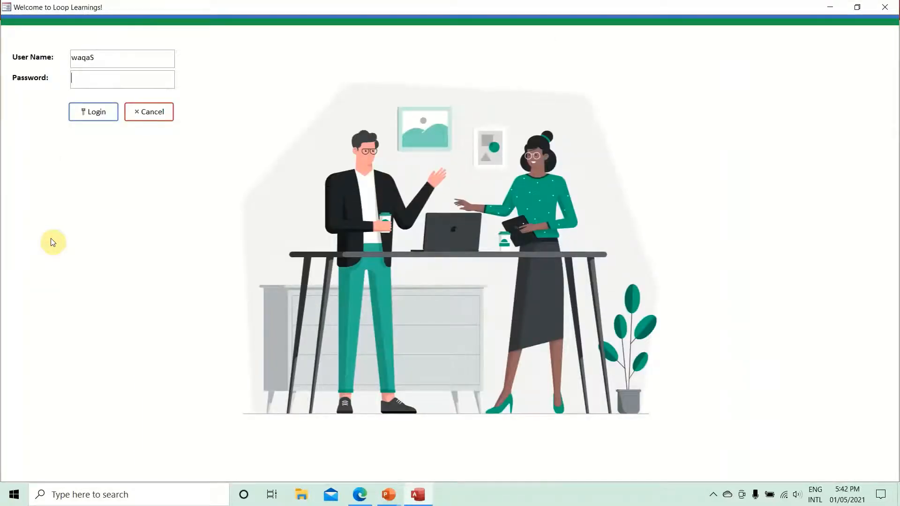
type("**")
key("Return")
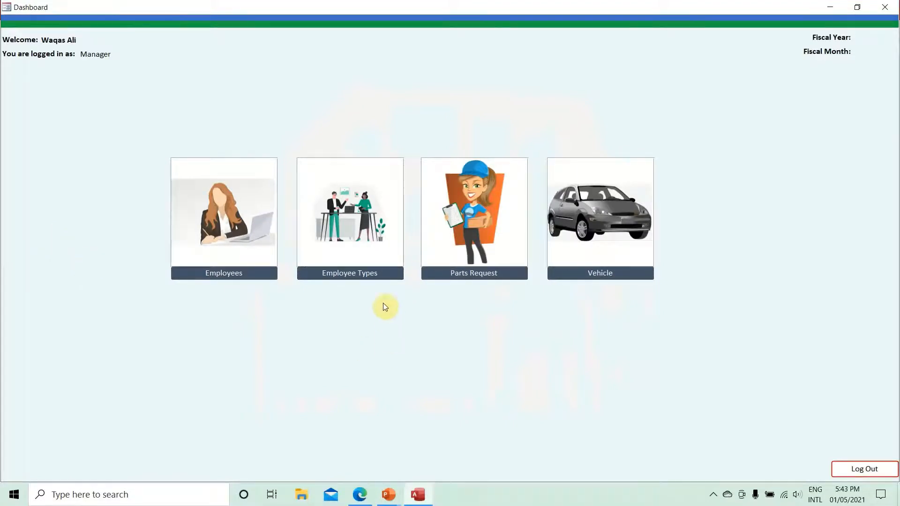
Open the Employee Types list from the dashboard and test Create Employee Type by declining the confirmation.
left_click(351, 278)
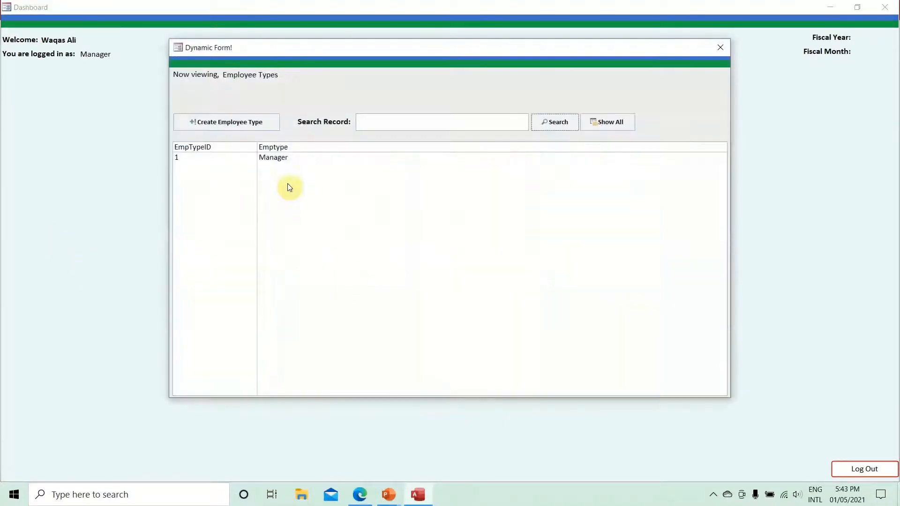
left_click(232, 125)
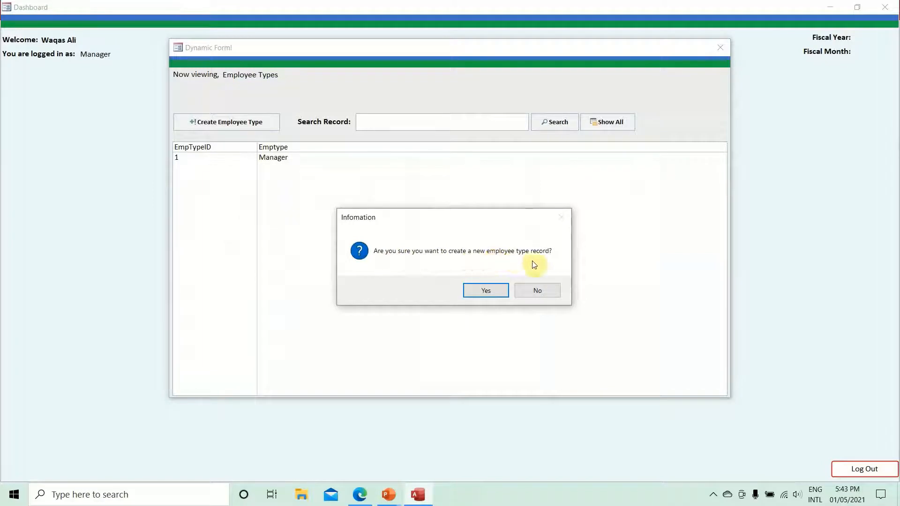
left_click(541, 289)
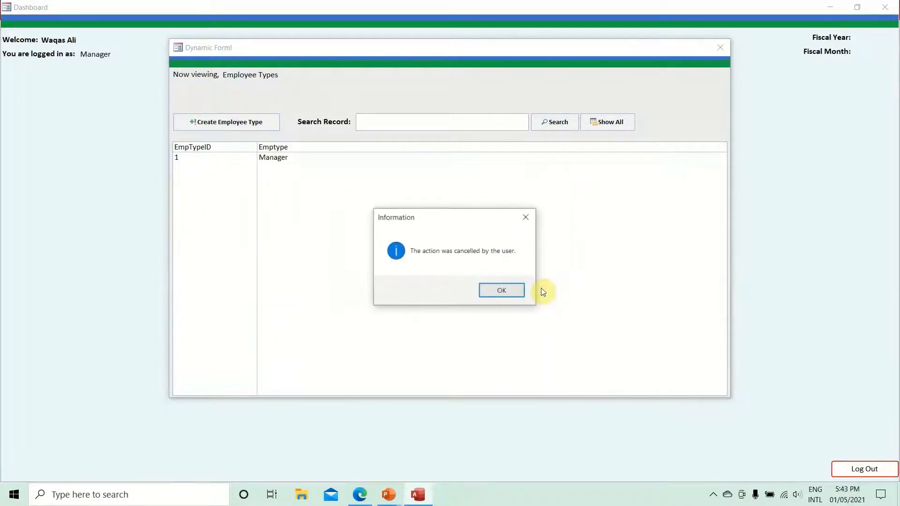
left_click(500, 293)
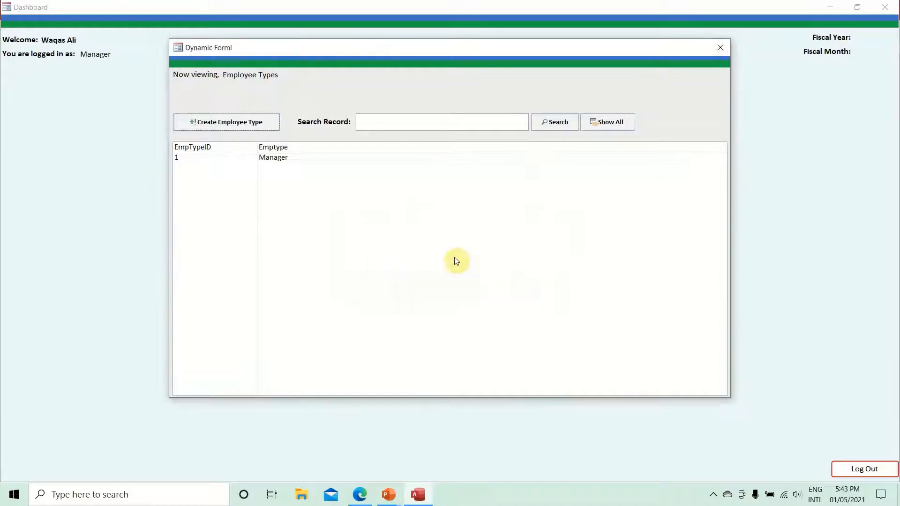
Create a new employee type record with Emp Type "Administrator", save it and close the entry form.
left_click(245, 124)
left_click(483, 292)
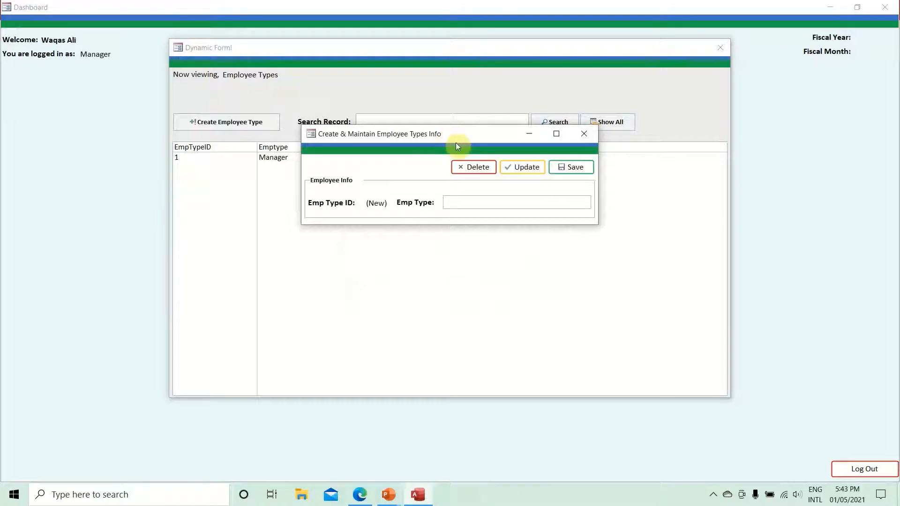
left_click_drag(456, 140, 485, 205)
left_click(508, 265)
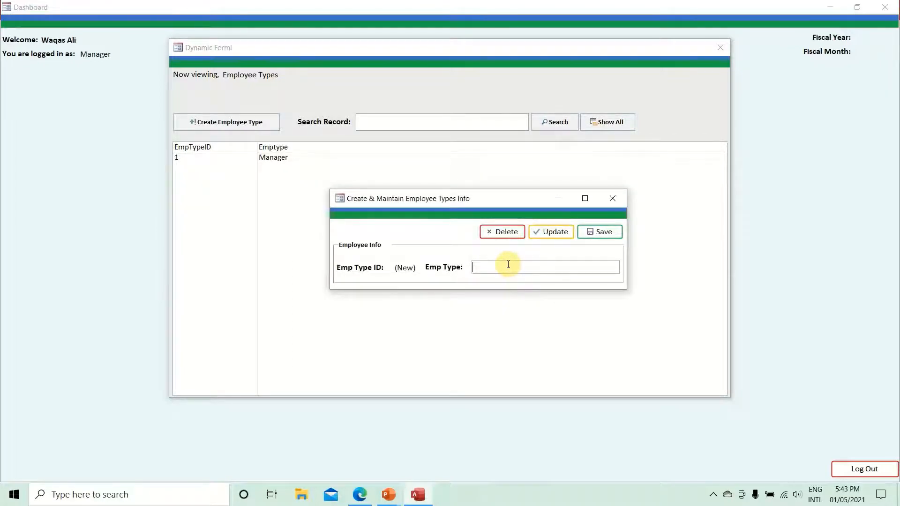
type("Administrator")
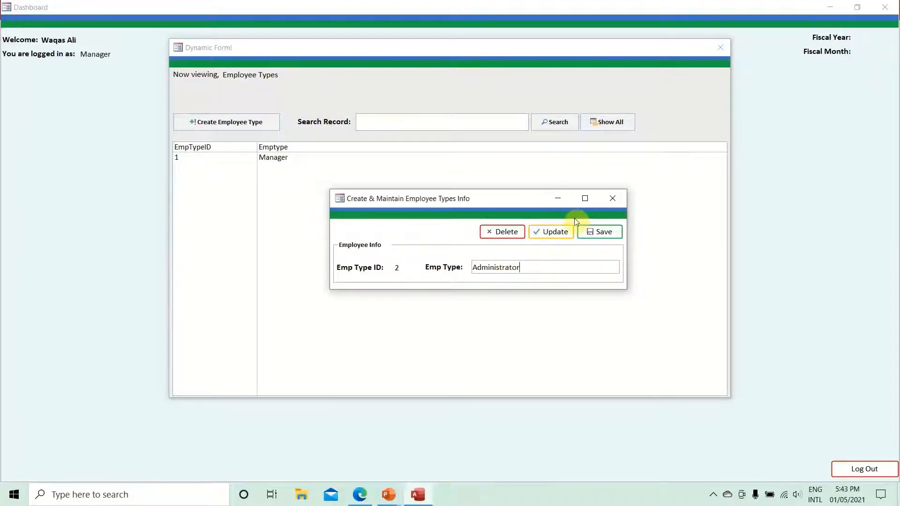
left_click(607, 233)
left_click(559, 289)
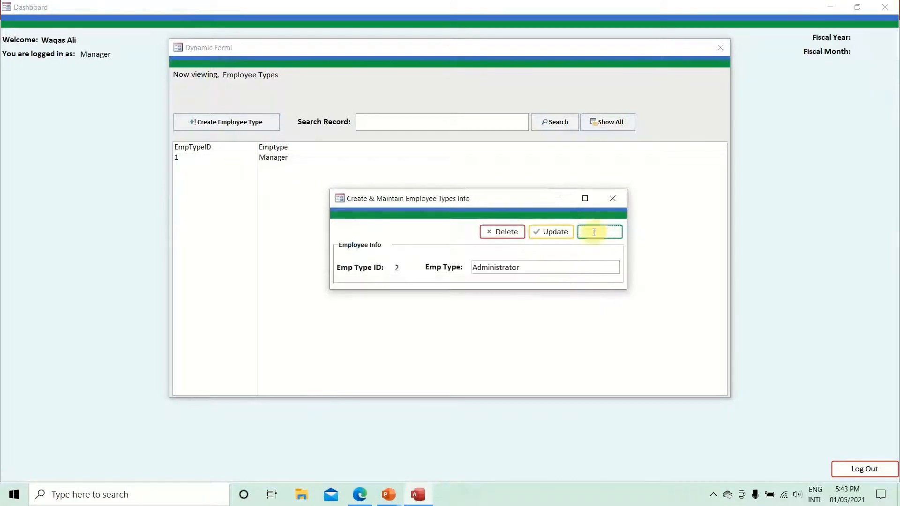
left_click(615, 198)
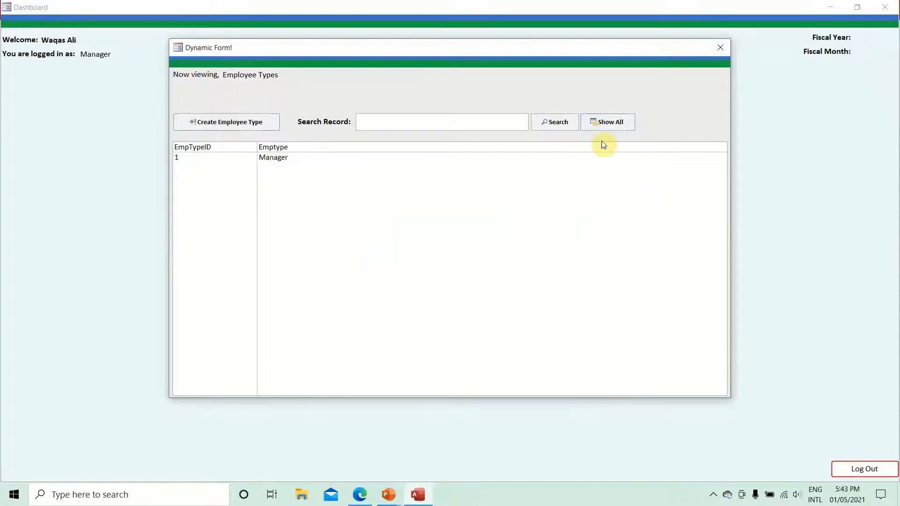
Test the Show All command and an empty search on the Employee Types list.
left_click(602, 124)
left_click(561, 123)
left_click(544, 290)
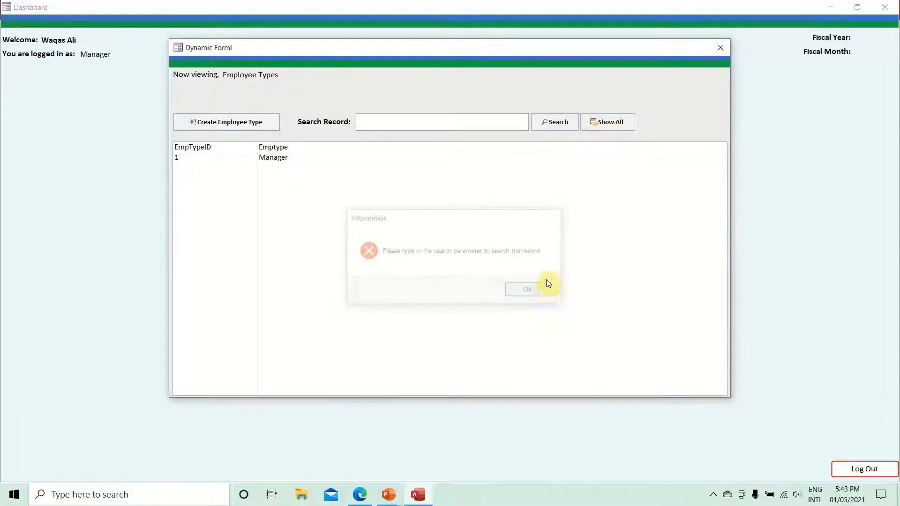
left_click(623, 123)
left_click(536, 290)
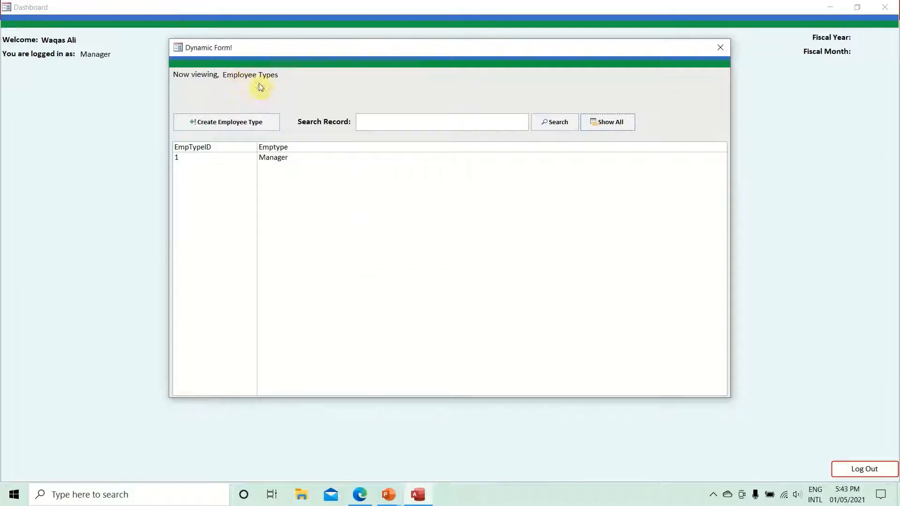
Switch the dynamic form to Design View and open the Search button's On Click procedure.
right_click(451, 77)
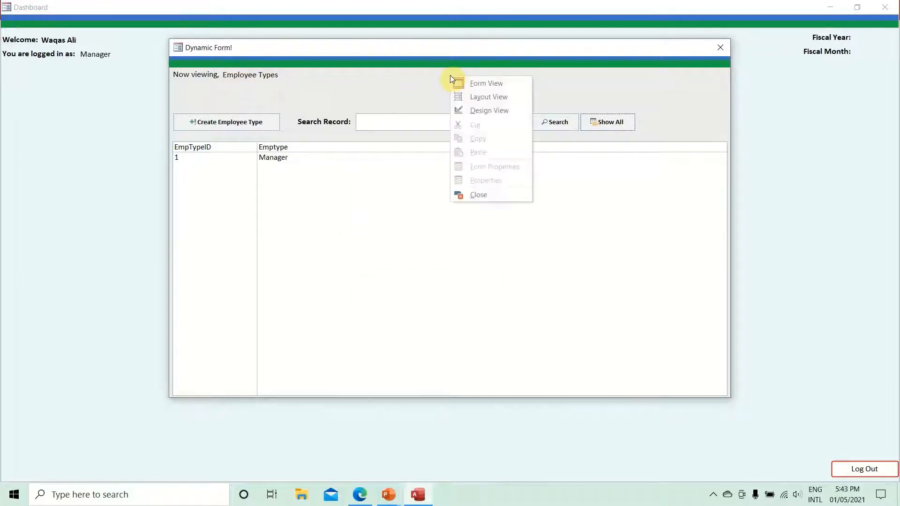
left_click(486, 110)
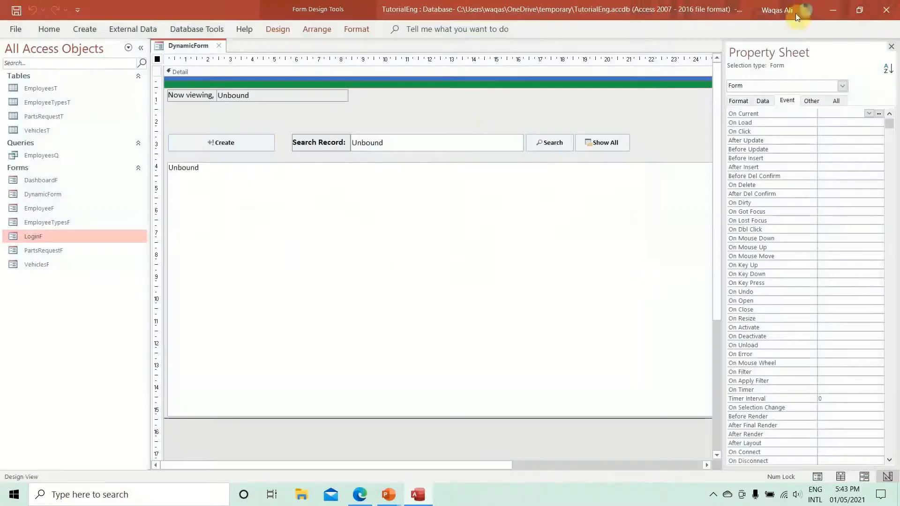
left_click(547, 149)
left_click(791, 100)
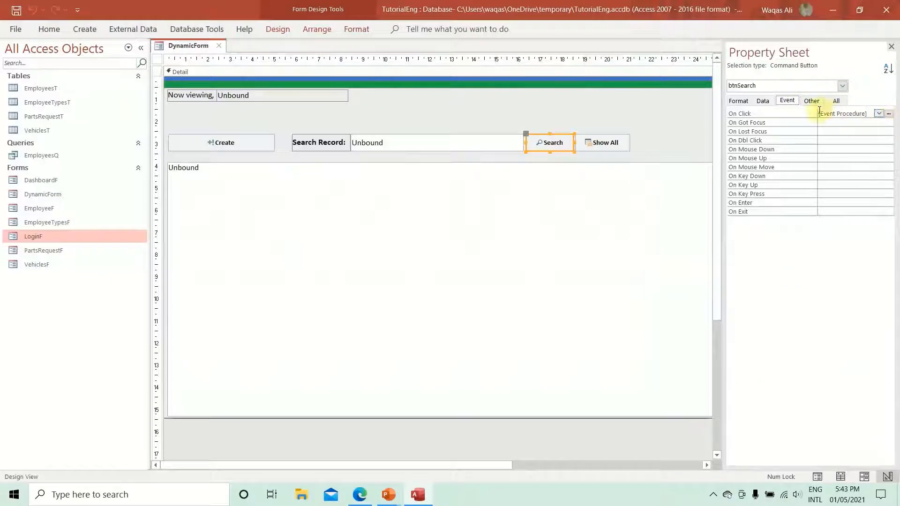
left_click(888, 114)
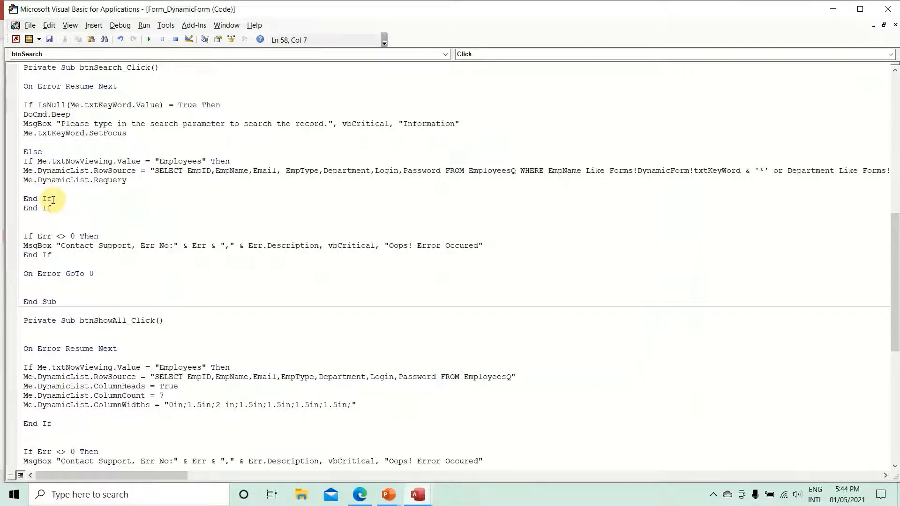
Duplicate the code from the empty-keyword check through the Employees list requery below the inner End If in btnSearch_Click.
key("Return")
key("Return")
key("Return")
key("Return")
key("Return")
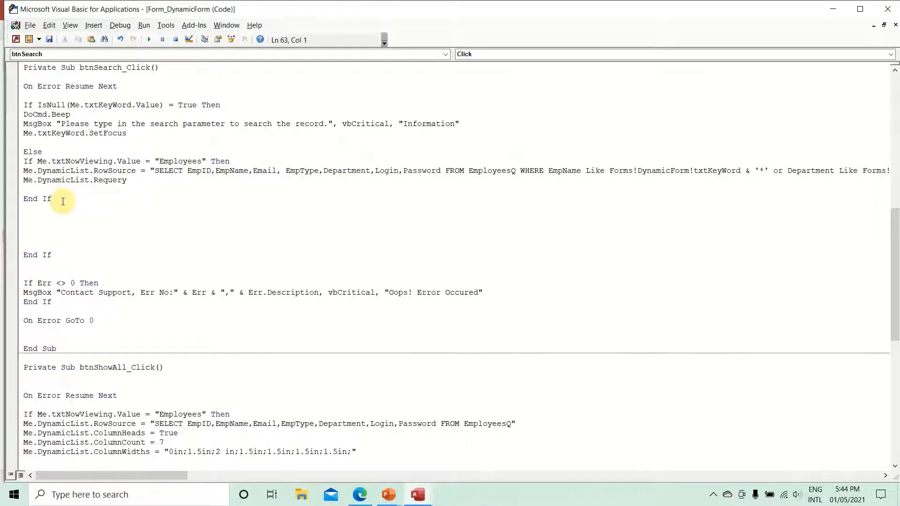
left_click_drag(145, 181, 11, 103)
key("ctrl+c")
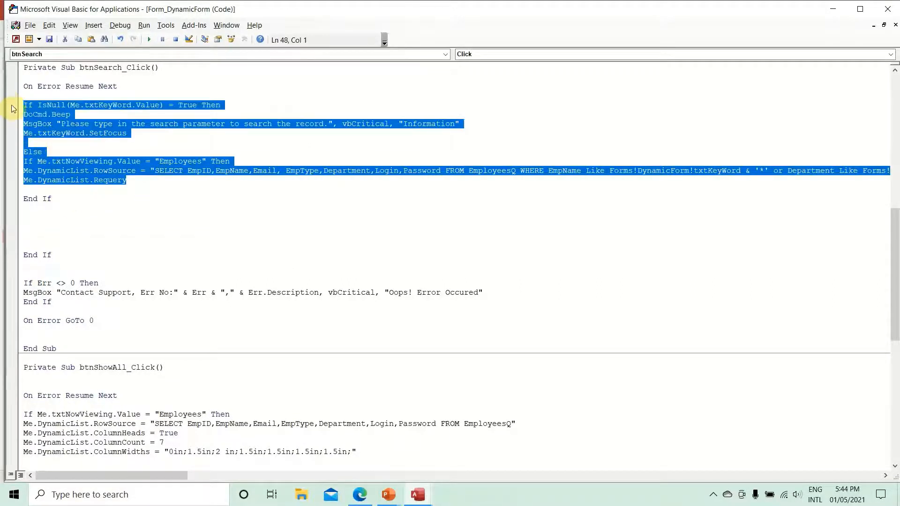
left_click(68, 189)
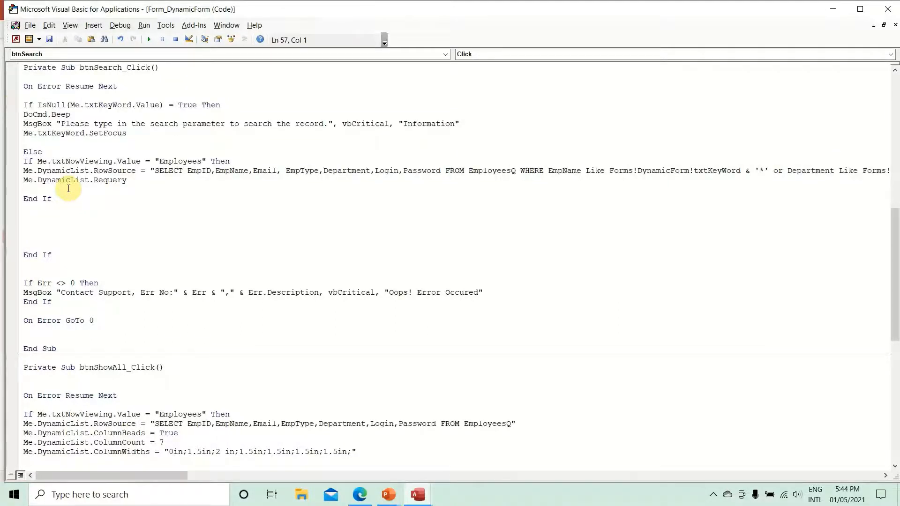
key("Down")
key("Down")
key("Down")
key("ctrl+v")
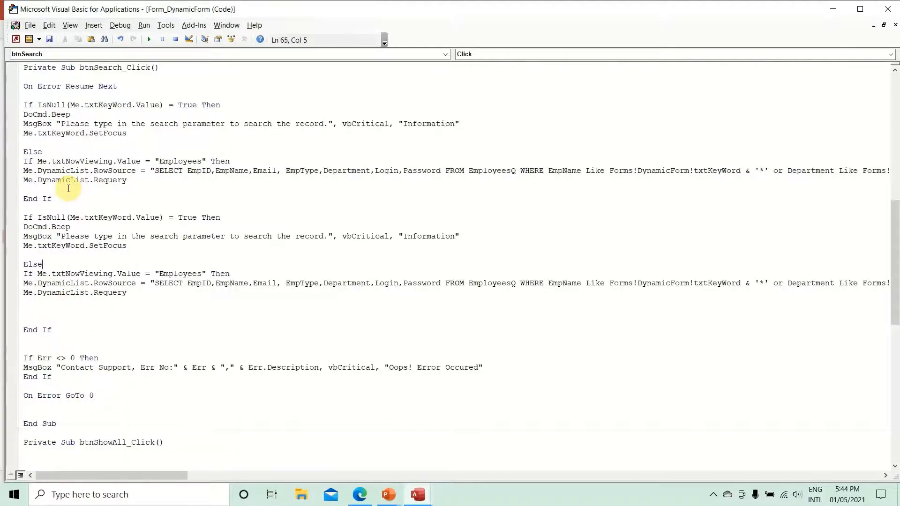
Turn the duplicated keyword check into an ElseIf and make its txtNowViewing condition test for "Employee Types".
left_click(25, 216)
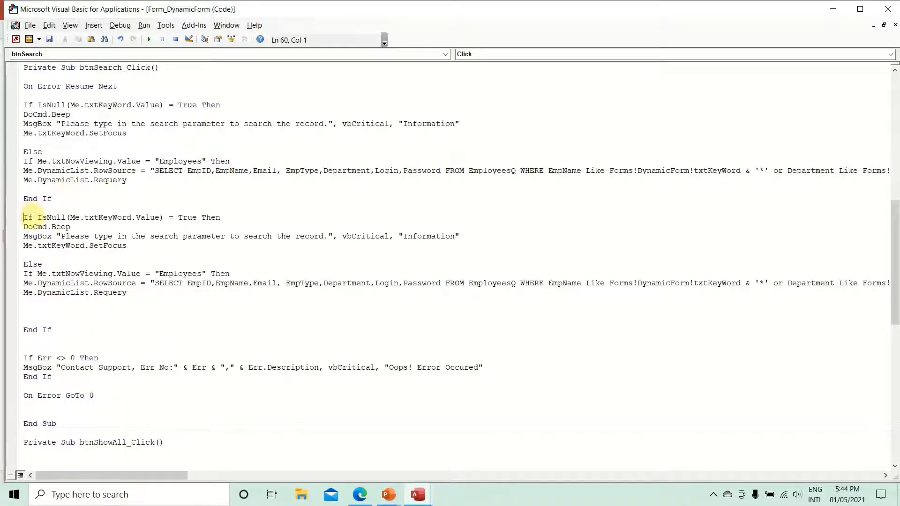
type("Else")
key("Down")
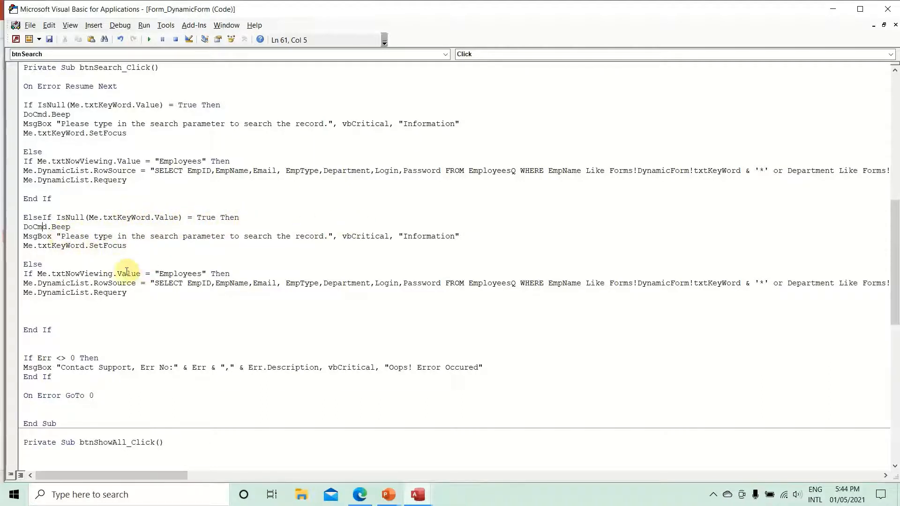
left_click(204, 274)
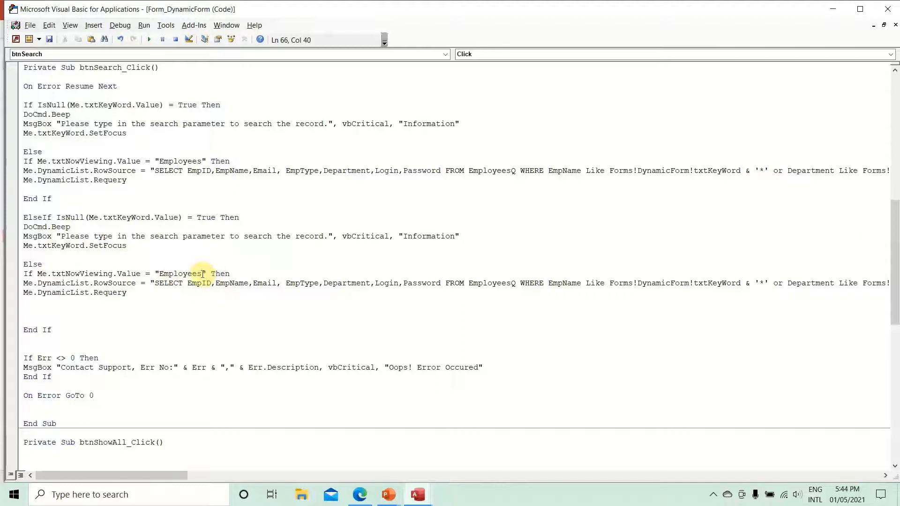
key("BackSpace")
type("Types")
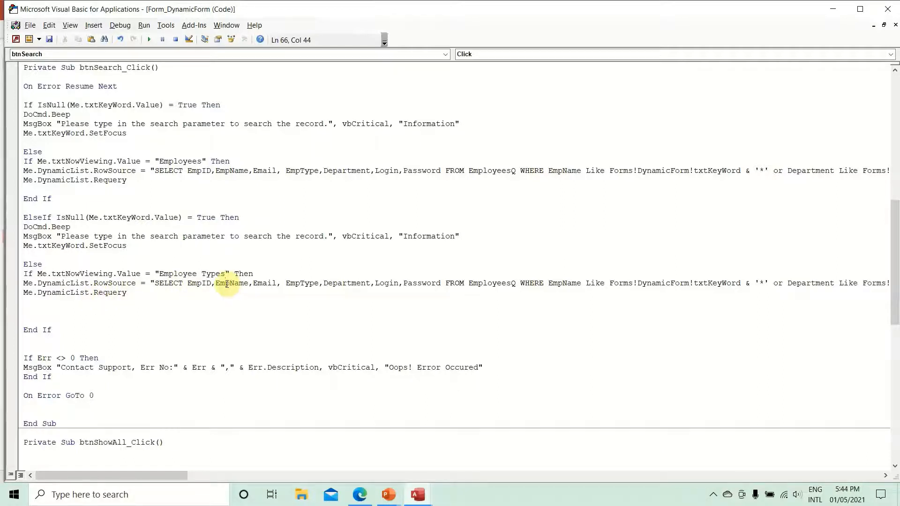
Change the duplicated RowSource query to select only the EmpTypeID and EmpType fields.
left_click(201, 284)
type("Type")
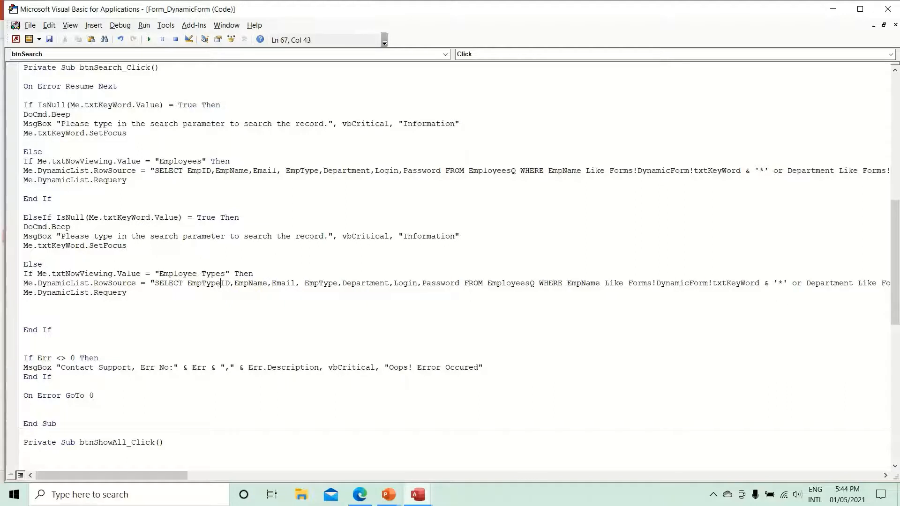
left_click_drag(252, 283, 462, 286)
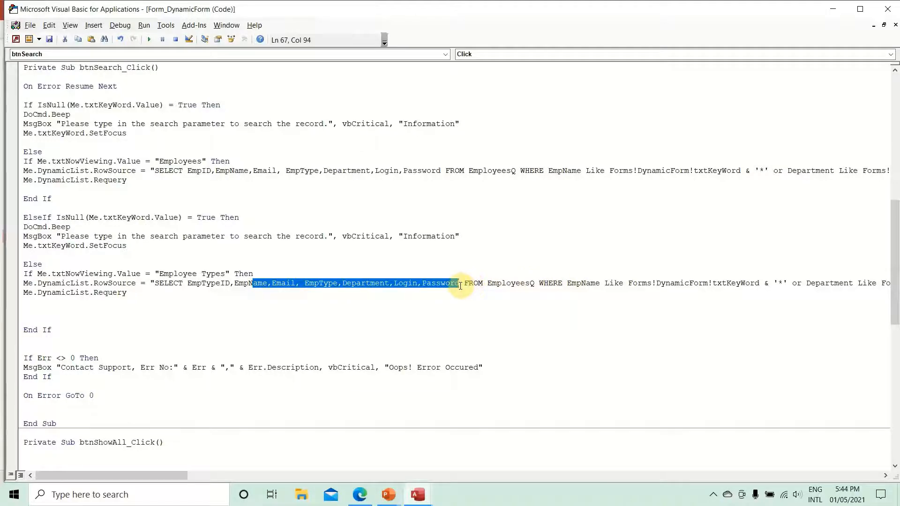
key("BackSpace")
key("BackSpace")
type("Type")
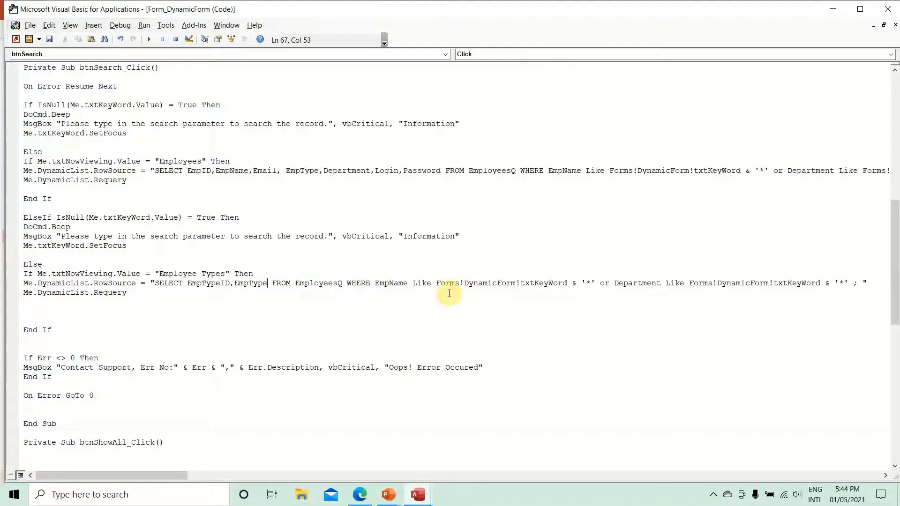
Check the field names in the EmployeeTypesT table and make the Employee Types search query read FROM EmployeeTypesT.
key("alt+F11")
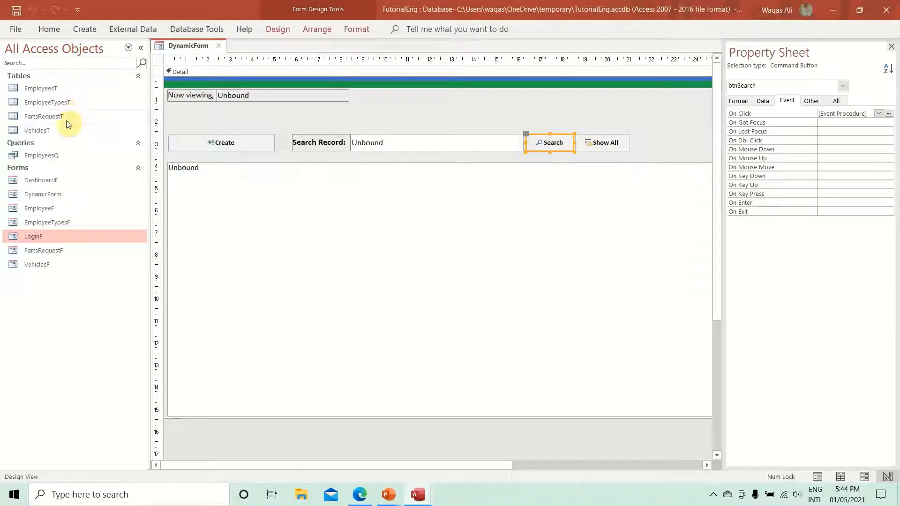
double_click(67, 103)
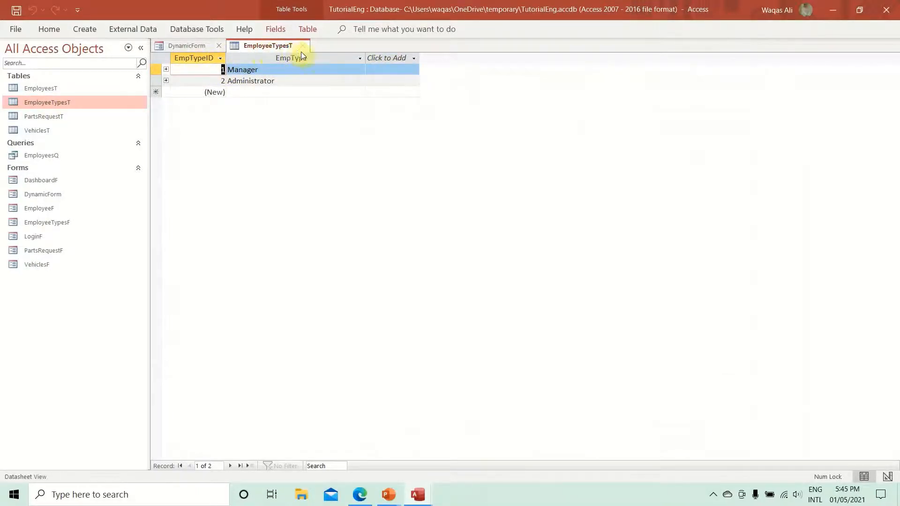
key("alt+Tab")
left_click(343, 282)
key("BackSpace")
key("BackSpace")
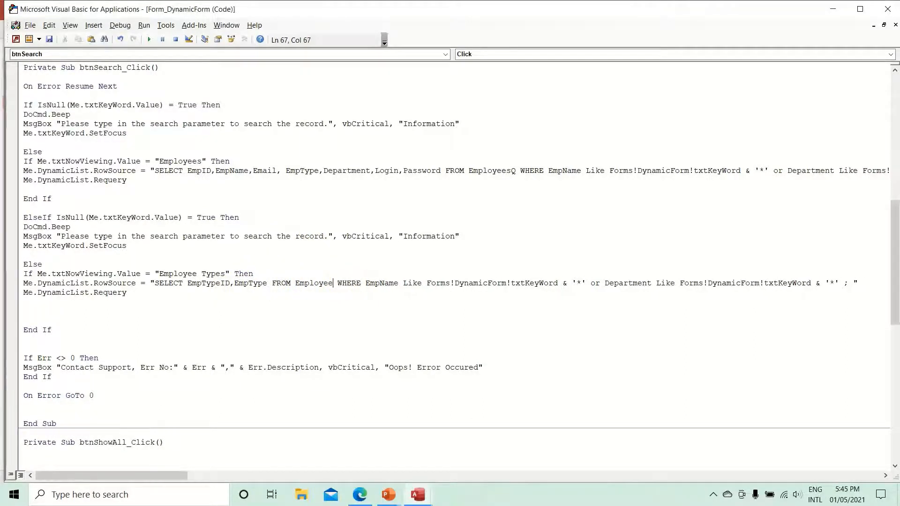
type("TypesT")
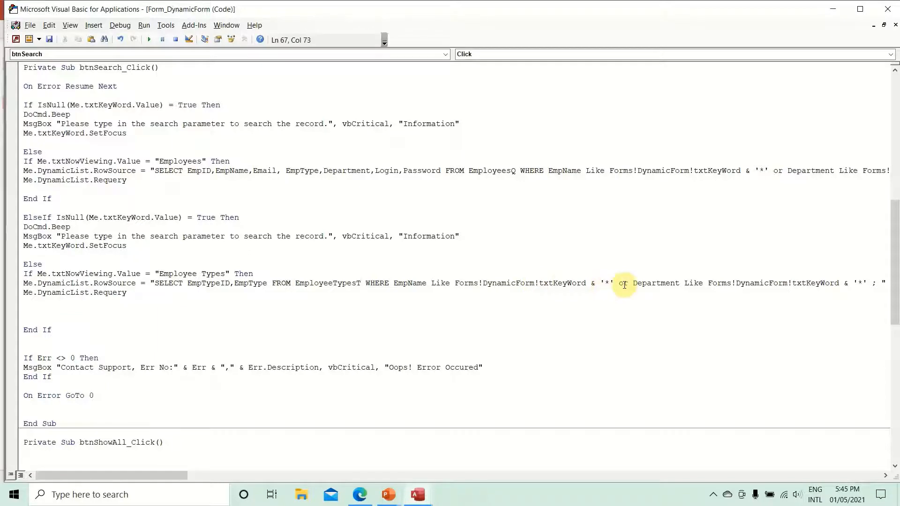
Make the Employee Types query's WHERE clause match only EmpType against the search keyword, removing the second "or" condition.
double_click(654, 284)
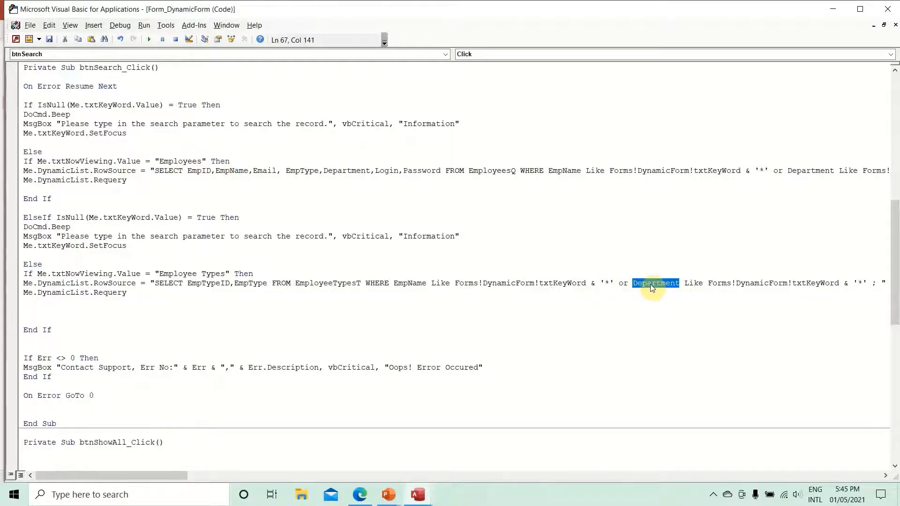
type("Emp")
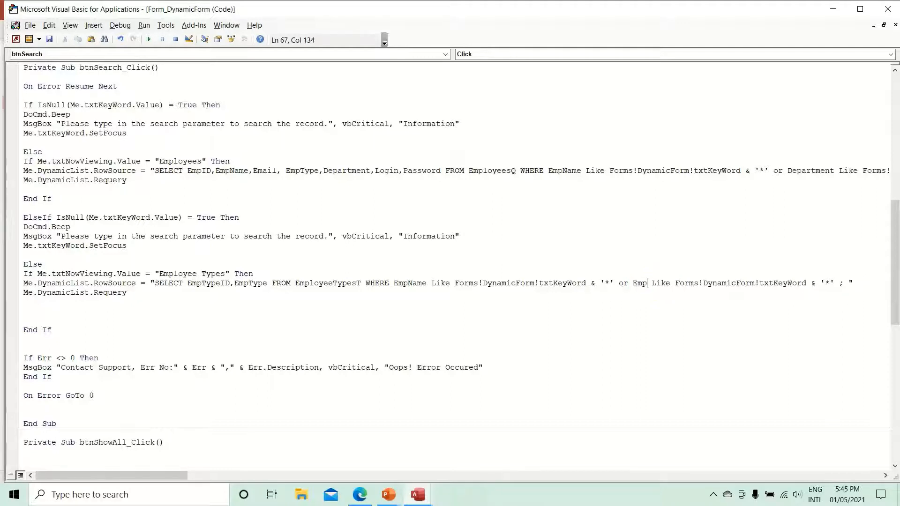
type("Type")
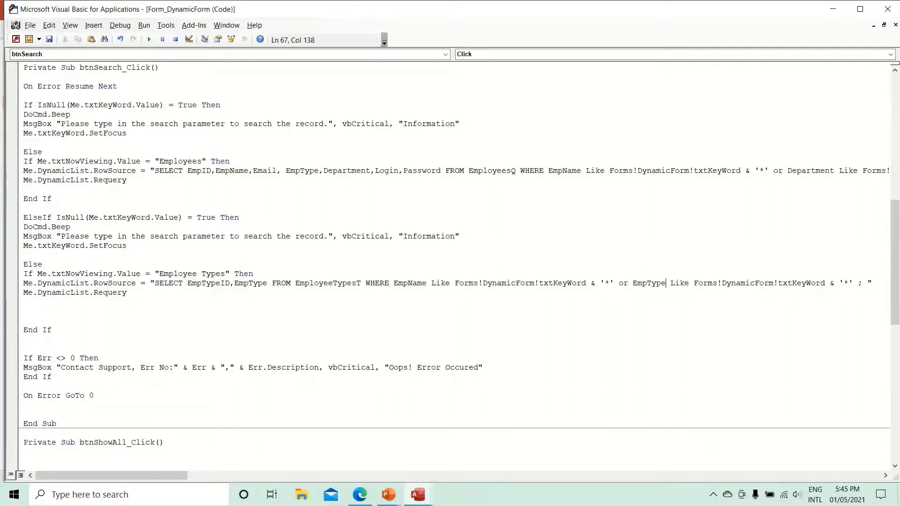
double_click(645, 287)
key("ctrl+c")
key("Delete")
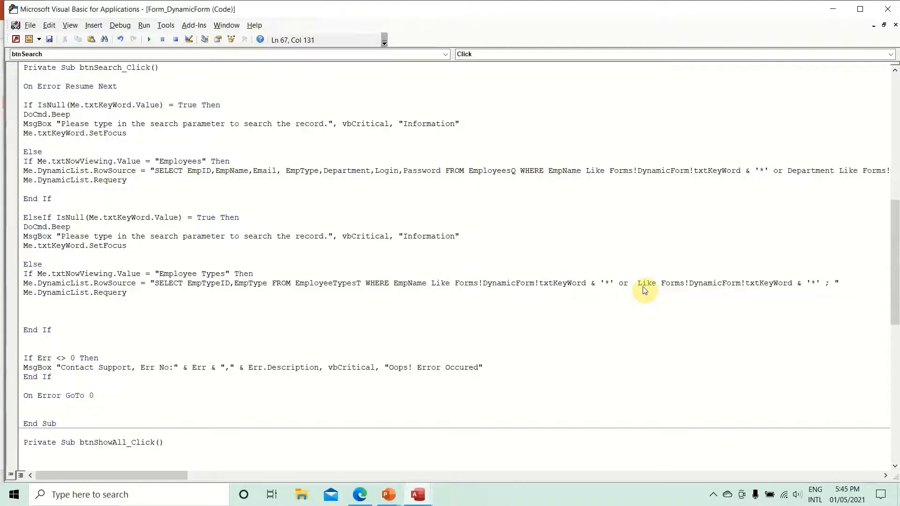
double_click(405, 285)
key("ctrl+v")
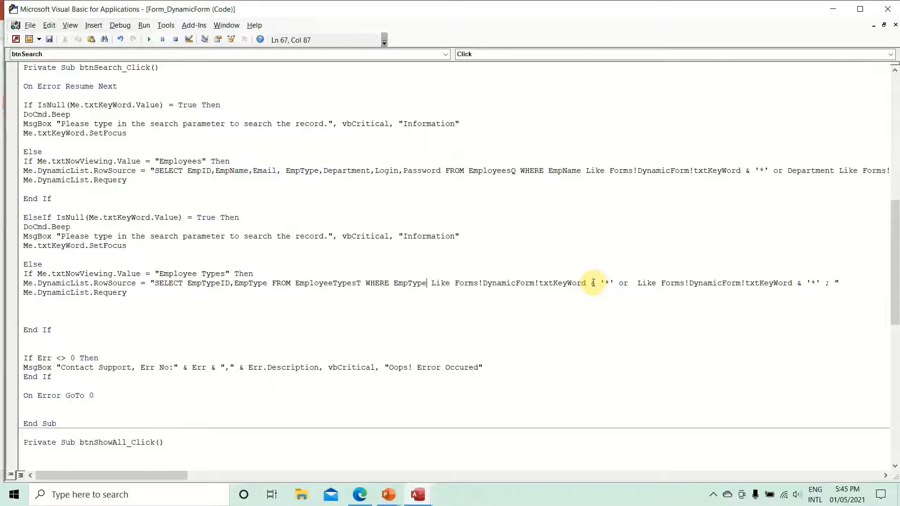
left_click_drag(619, 283, 825, 282)
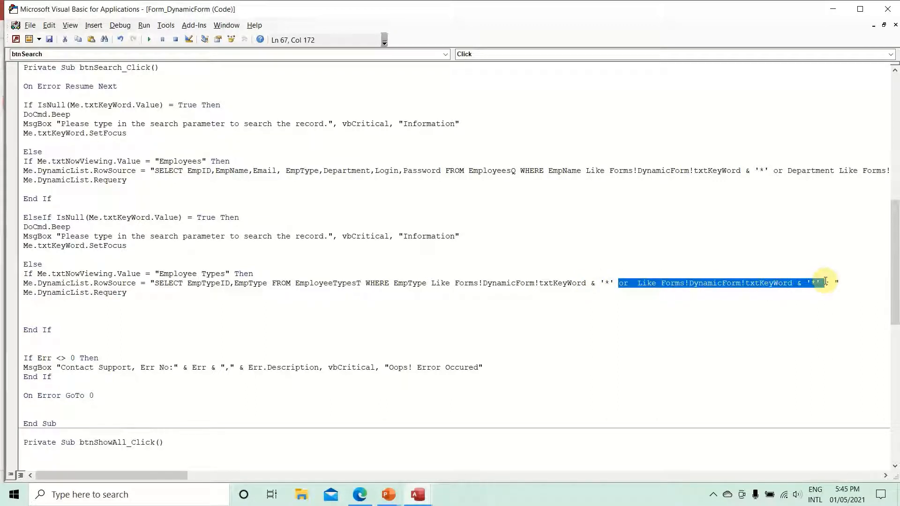
key("Delete")
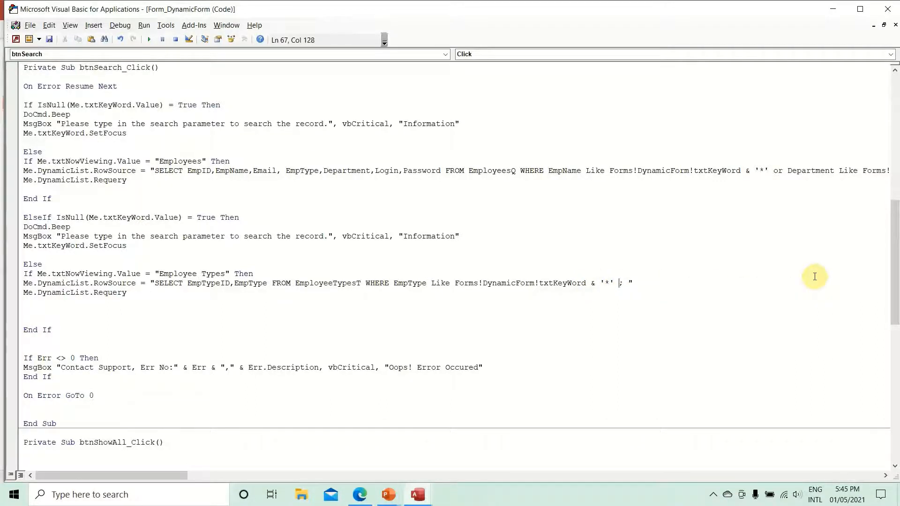
Close the Employee Types condition with its own End If, remove the spare blank line and compile the TutorialEng project.
key("Down")
key("Down")
key("Down")
key("BackSpace")
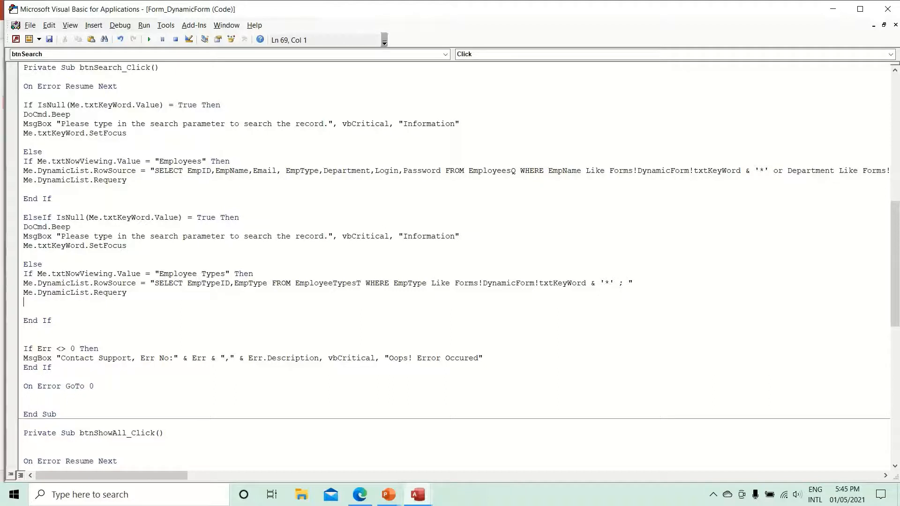
key("Down")
type("endif")
key("Down")
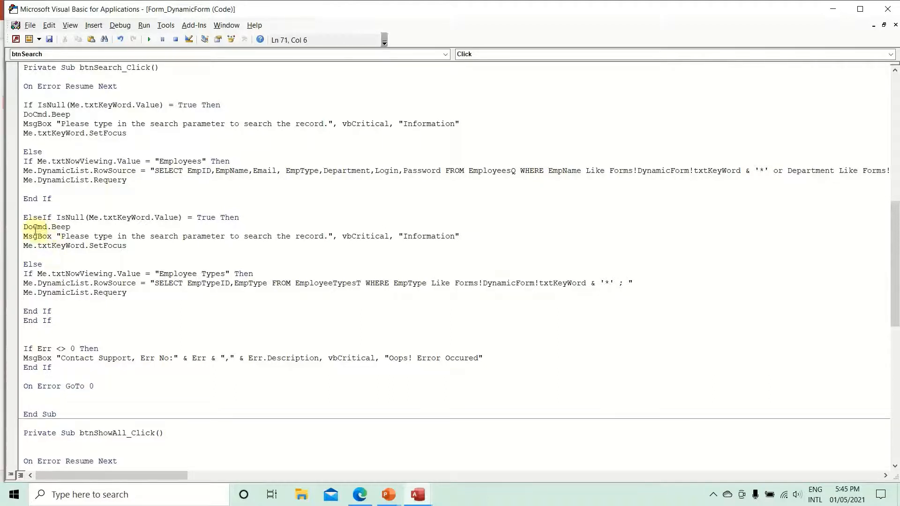
left_click(120, 26)
left_click(121, 37)
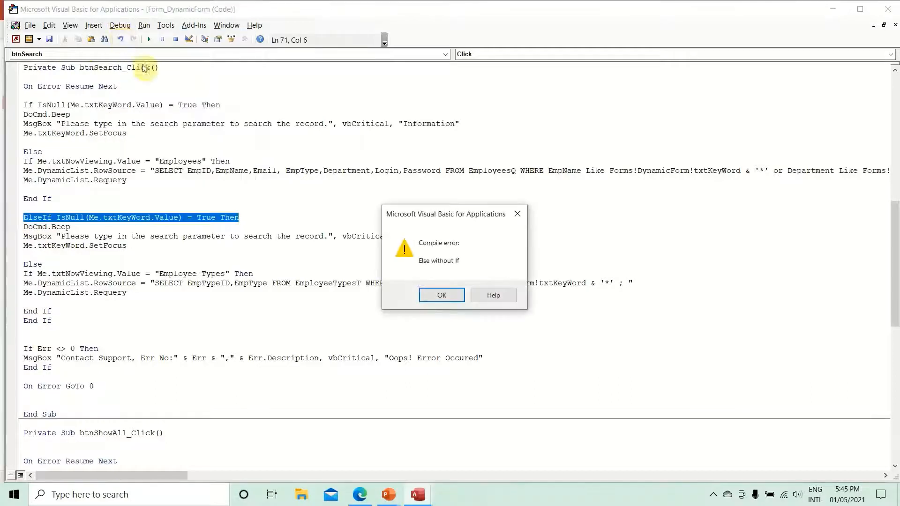
left_click(440, 297)
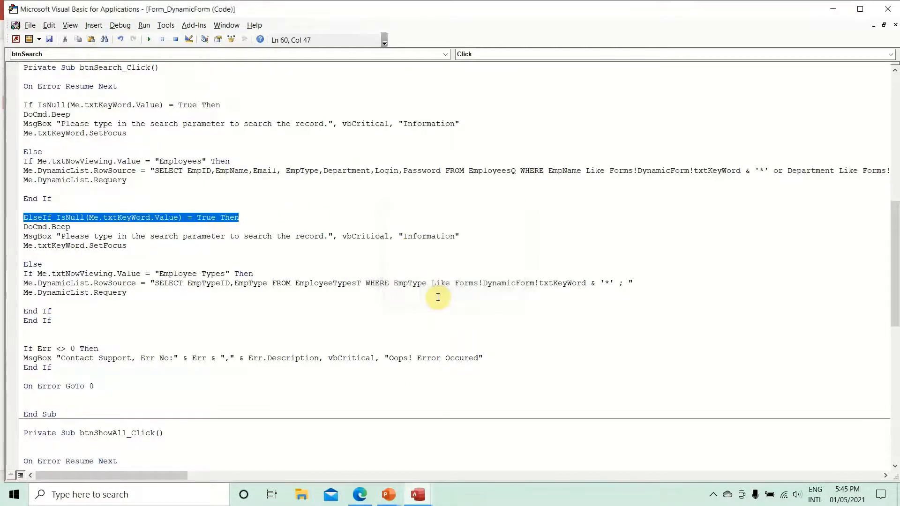
Delete the End If above the ElseIf line in the search procedure and recompile the project.
left_click_drag(85, 199, 24, 199)
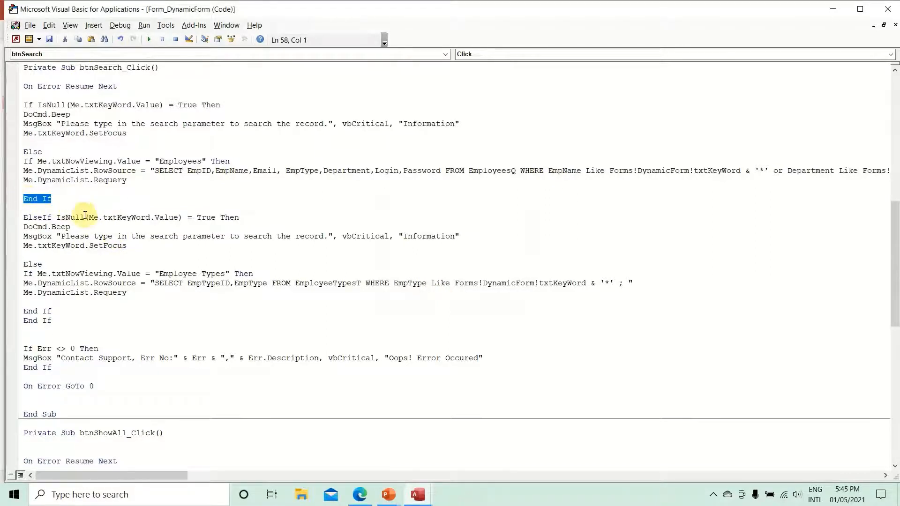
key("BackSpace")
key("BackSpace")
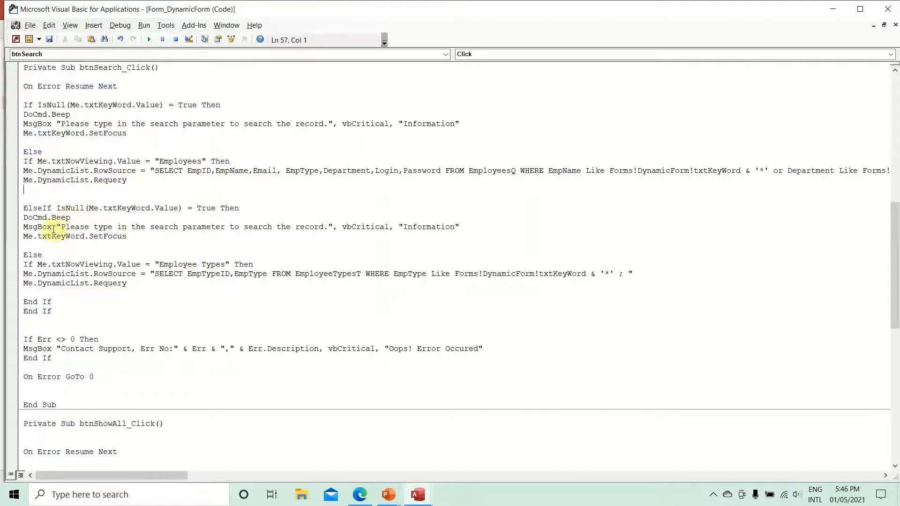
left_click(120, 25)
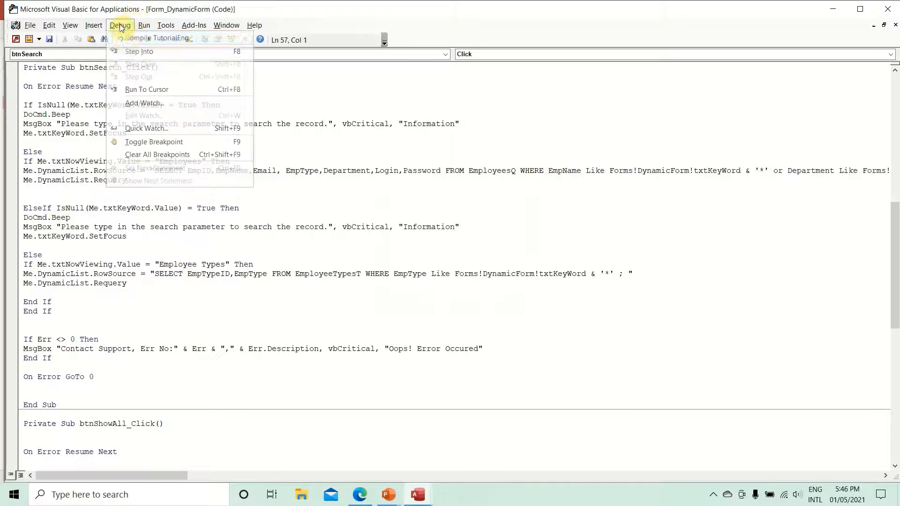
left_click(122, 37)
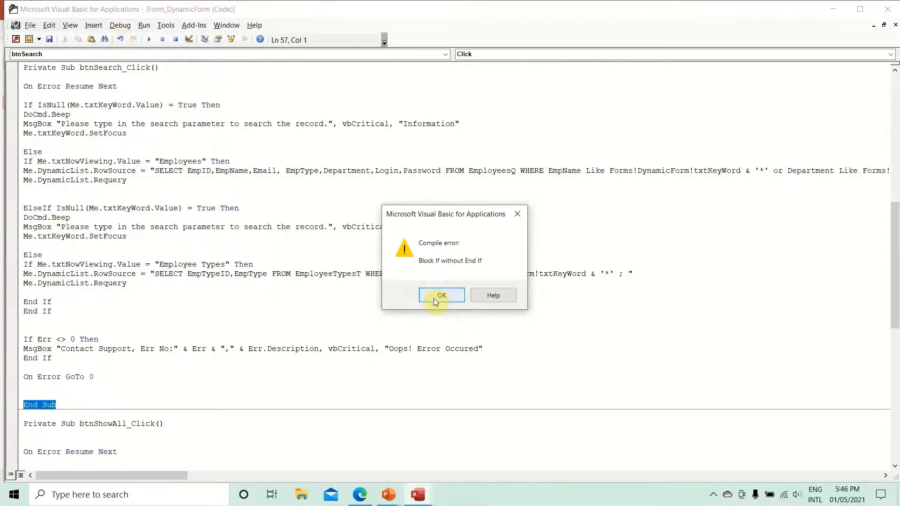
left_click(434, 298)
Delete the second End If after the Employee Types block and compile the project again.
left_click_drag(52, 311, 19, 312)
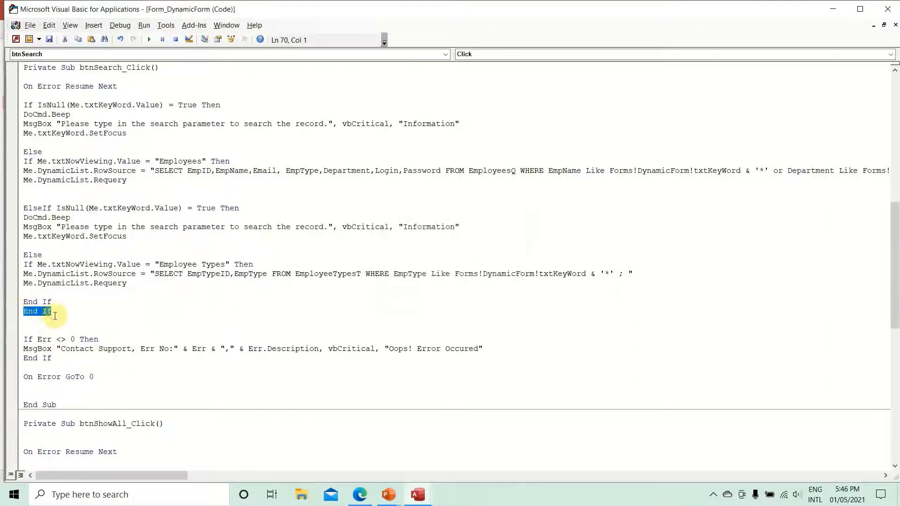
key("Delete")
left_click(120, 25)
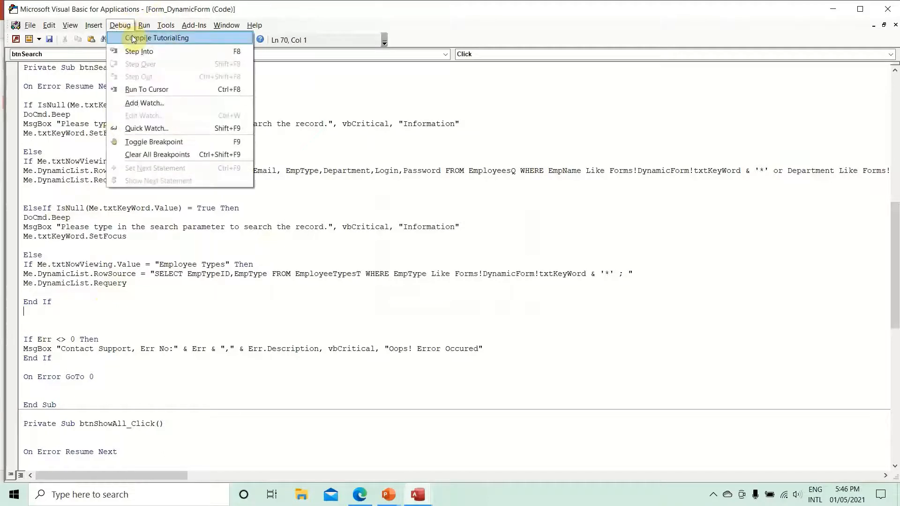
left_click(133, 39)
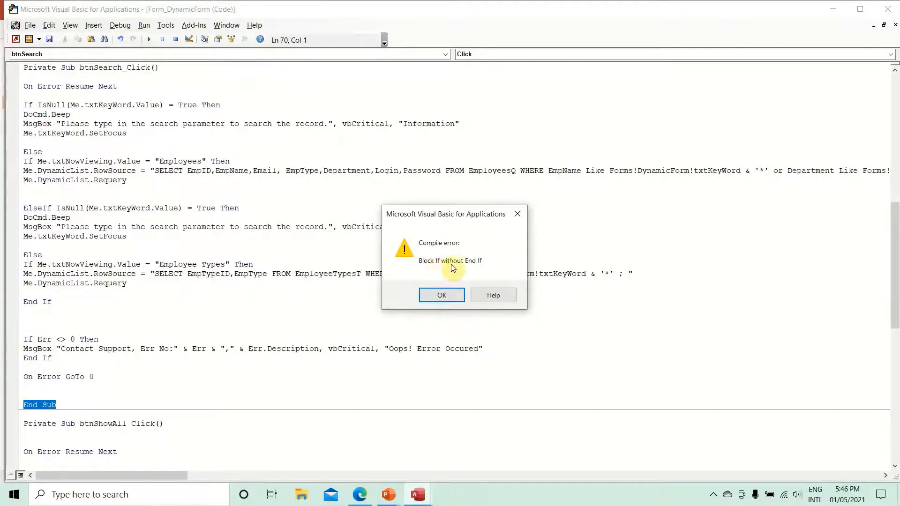
left_click(445, 297)
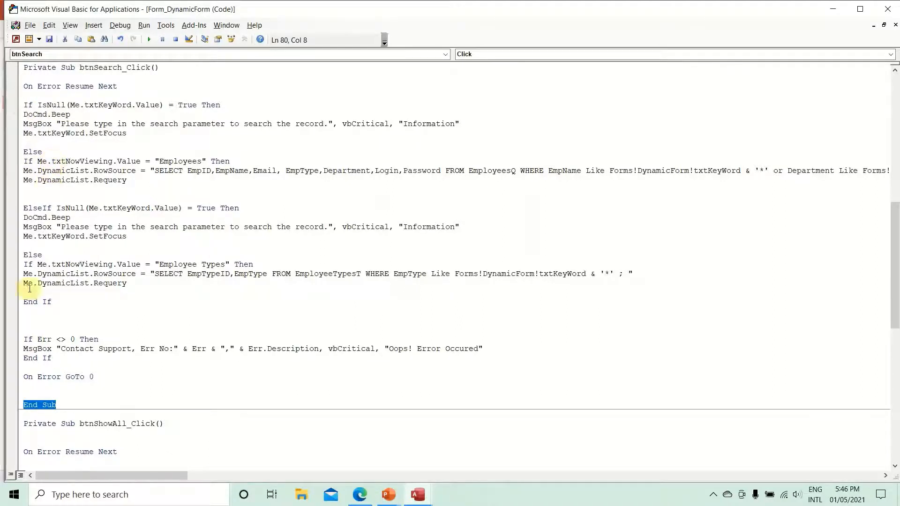
left_click(64, 311)
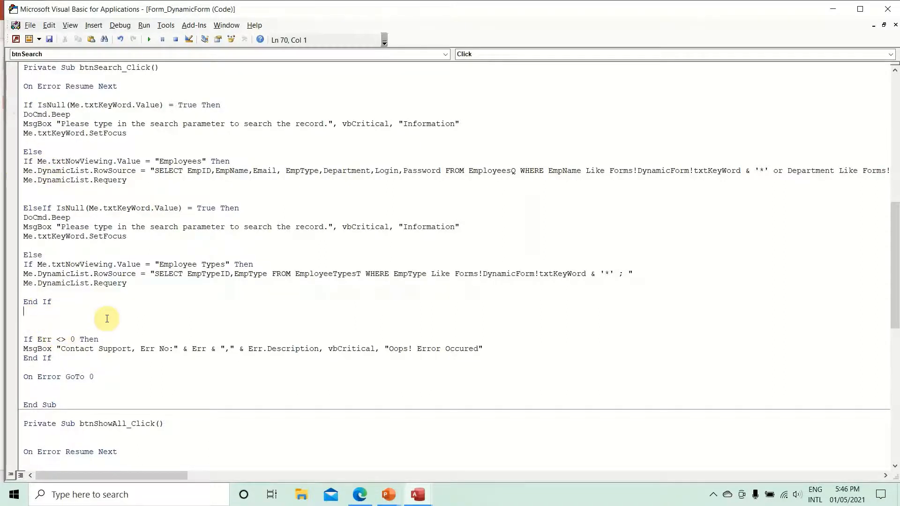
Add an End If below the On Error GoTo 0 line of the search procedure and compile the project.
left_click(107, 319)
type("end if")
key("Return")
left_click(120, 25)
left_click(132, 38)
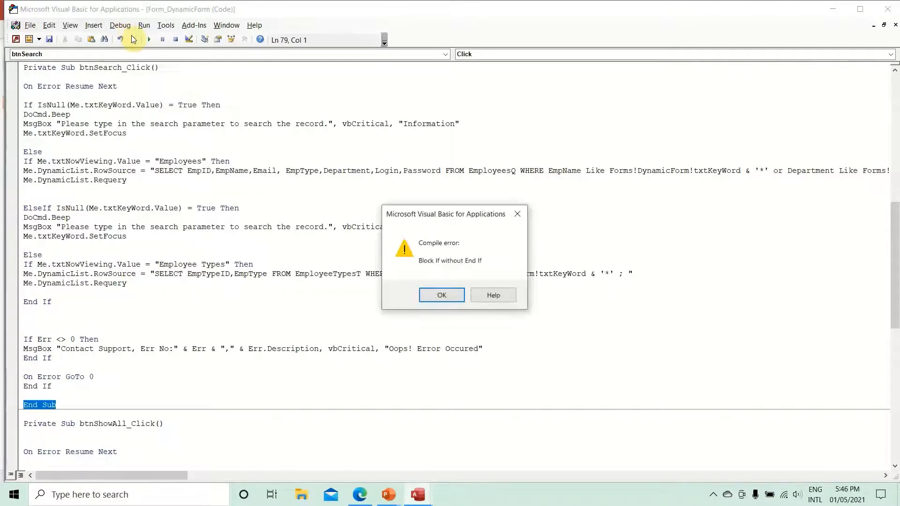
left_click(436, 291)
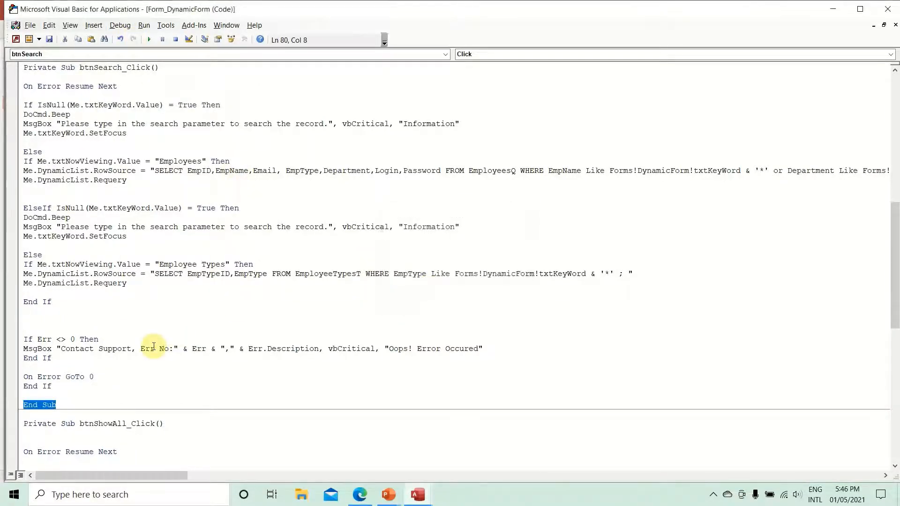
Add a second End If after the Employee Types block, above the If Err <> 0 line, and recompile the TutorialEng project.
left_click(64, 390)
left_click(57, 320)
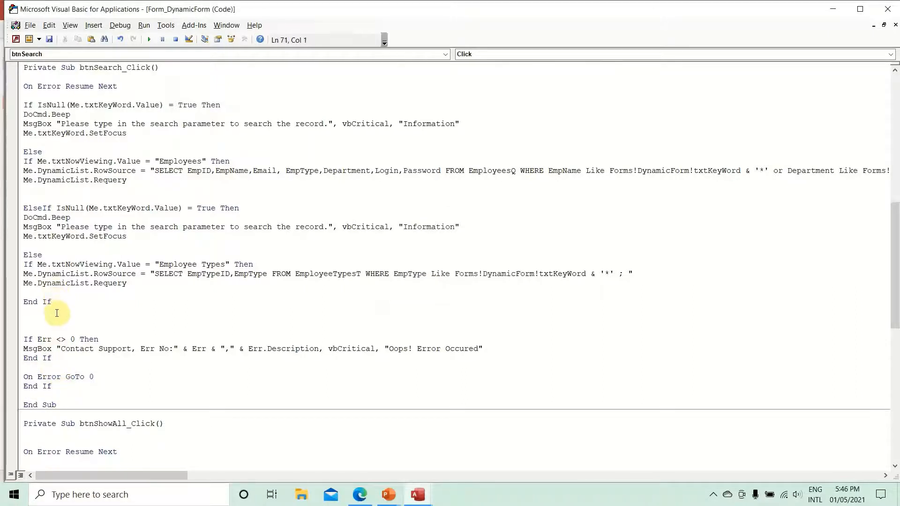
type("endif")
left_click(120, 25)
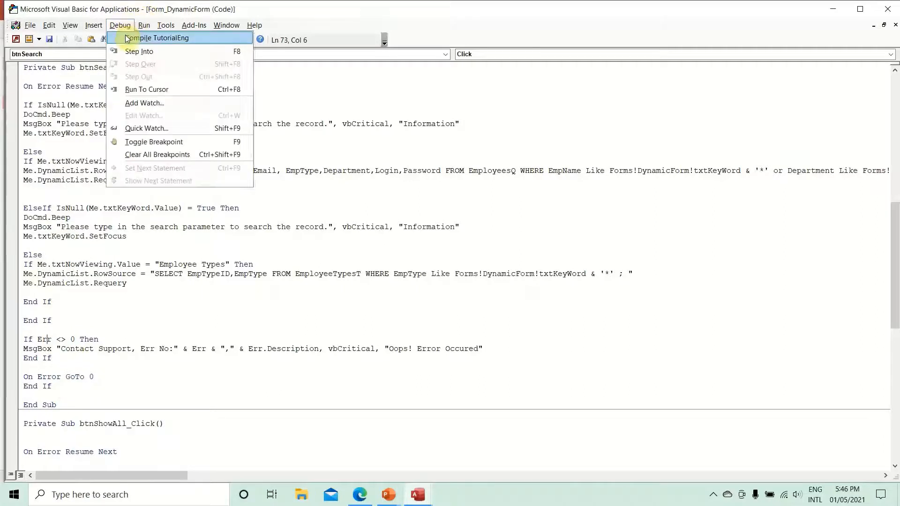
left_click(127, 38)
left_click(114, 28)
left_click(534, 124)
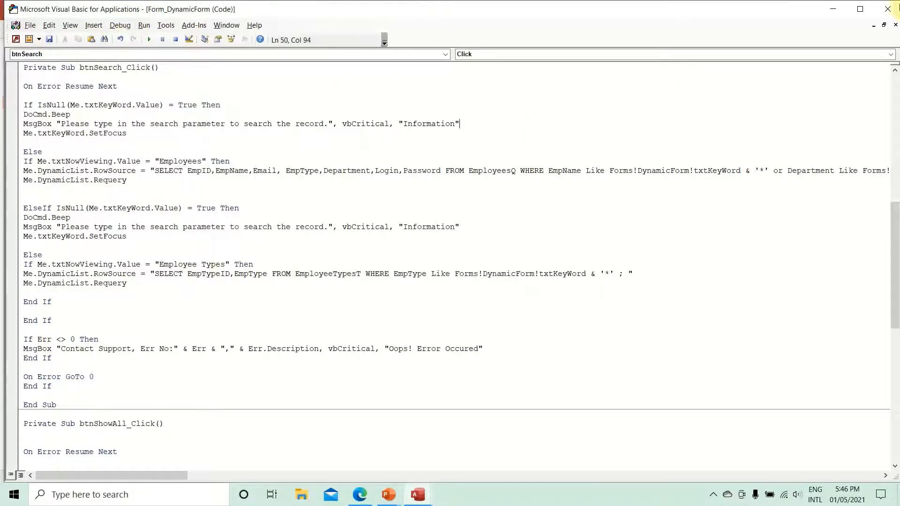
Leave the code editor, close the EmployeeTypesT table, and save and close DynamicForm.
left_click(891, 11)
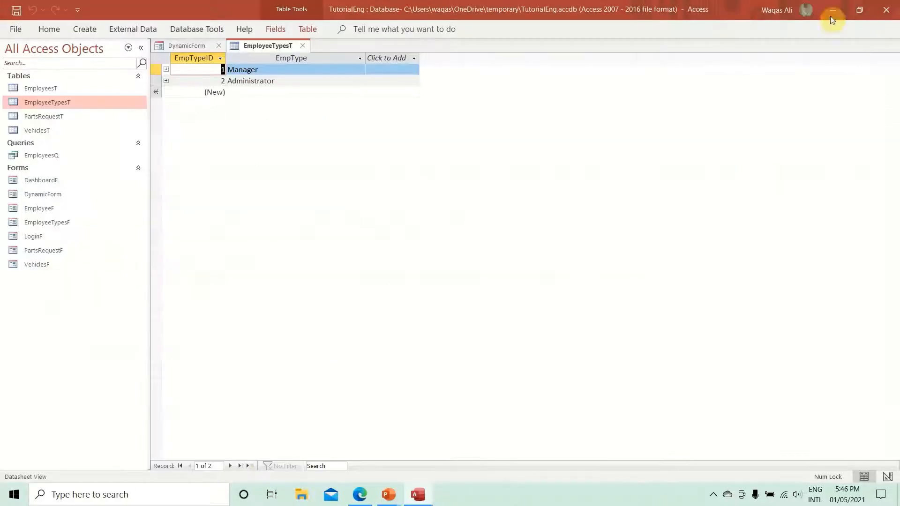
left_click(301, 46)
right_click(182, 49)
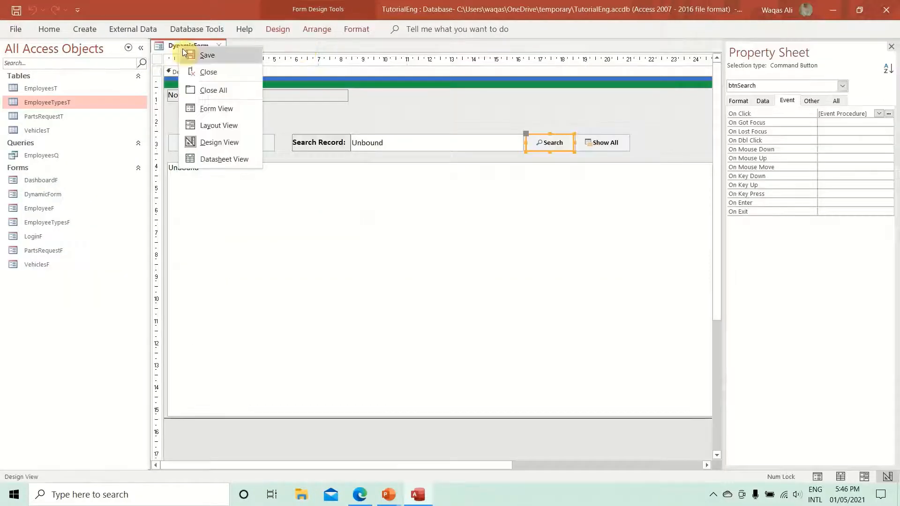
left_click(189, 55)
left_click(219, 46)
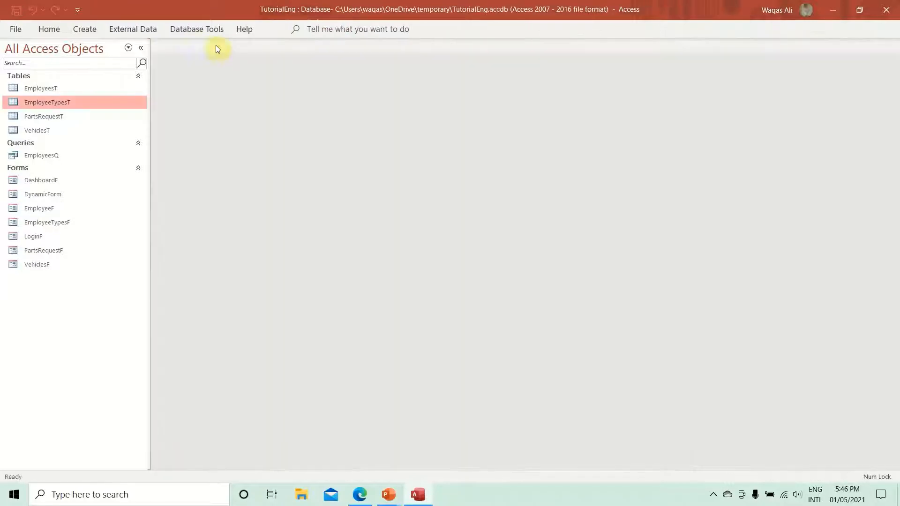
Open LoginF and log in with the user name and password to reach the dashboard.
double_click(51, 237)
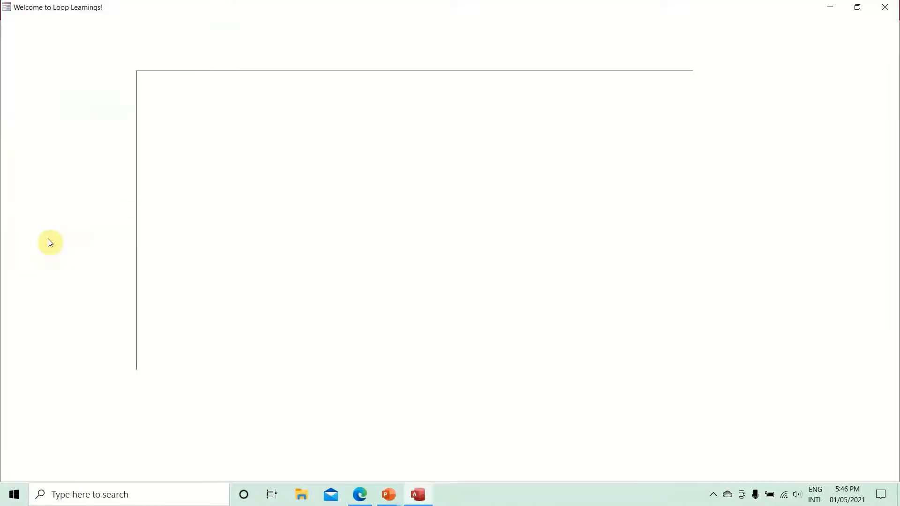
type("waqas")
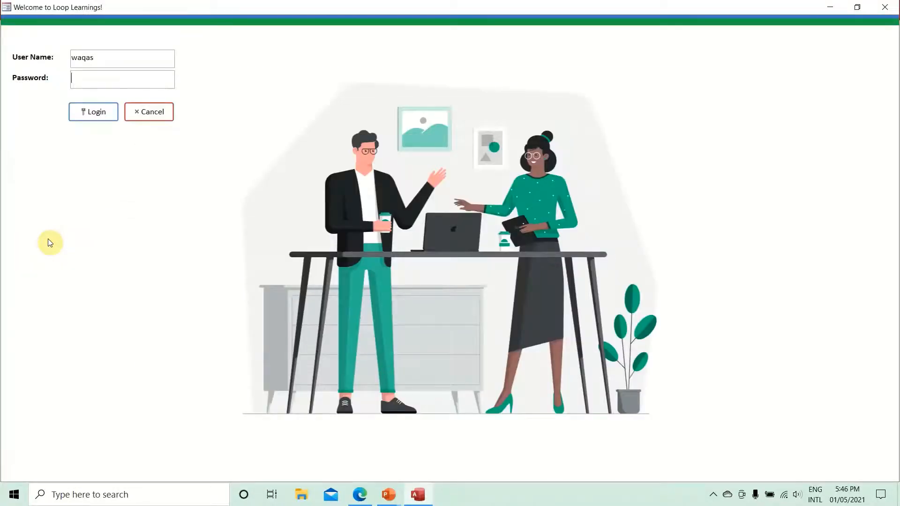
key("Return")
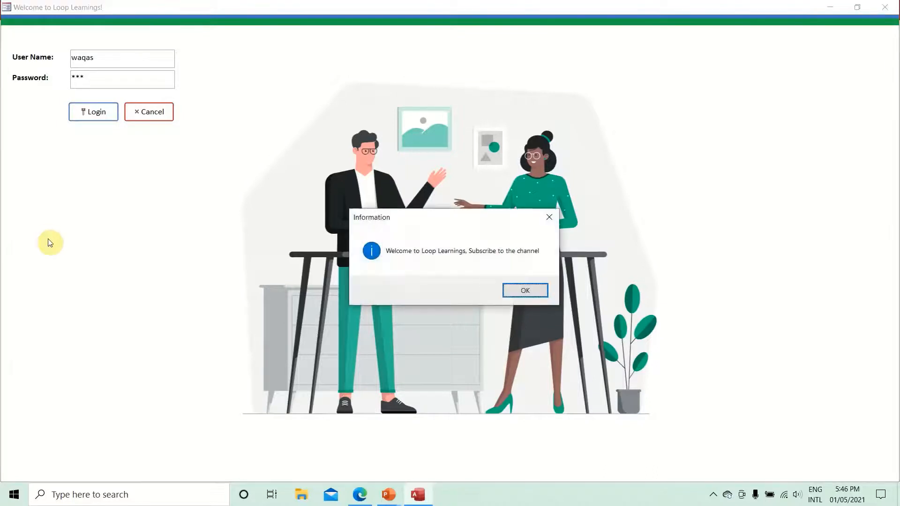
key("Return")
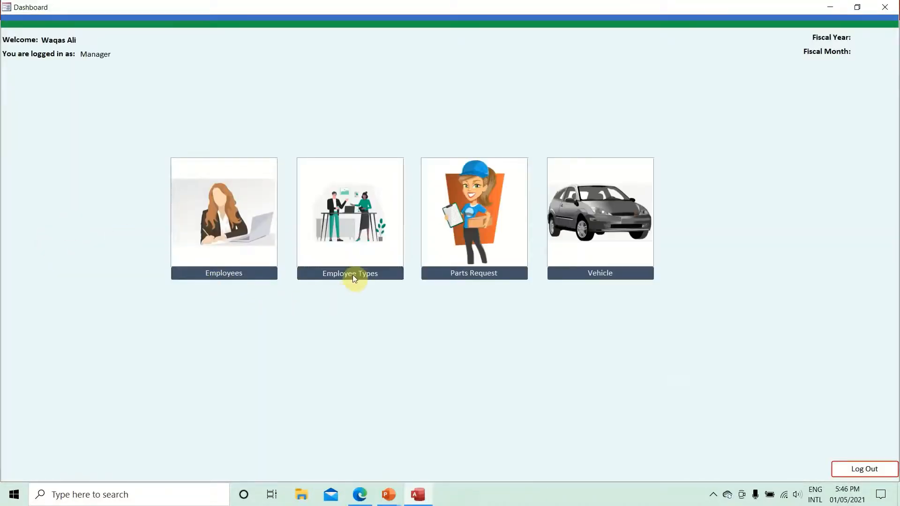
Open Employee Types from the dashboard, search for "manager" and test listing all records.
left_click(354, 278)
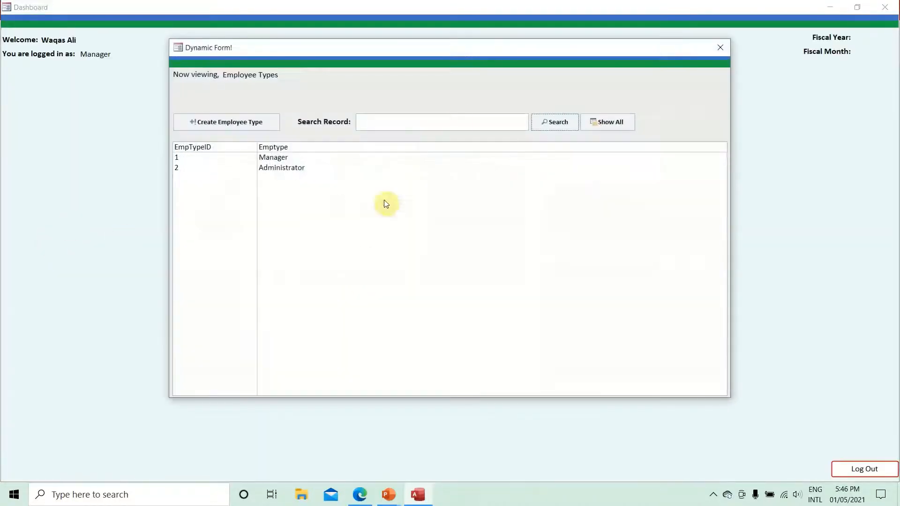
left_click(459, 120)
type("manager")
left_click(555, 120)
left_click(308, 162)
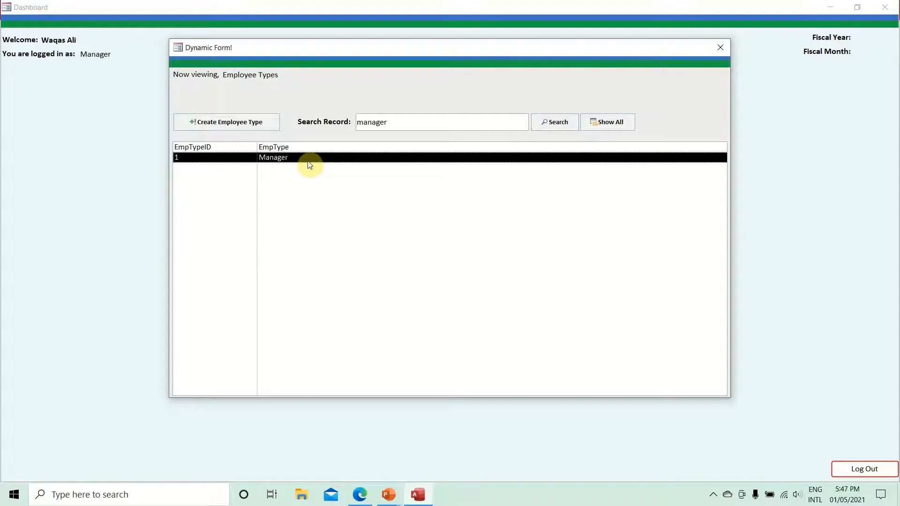
left_click(608, 124)
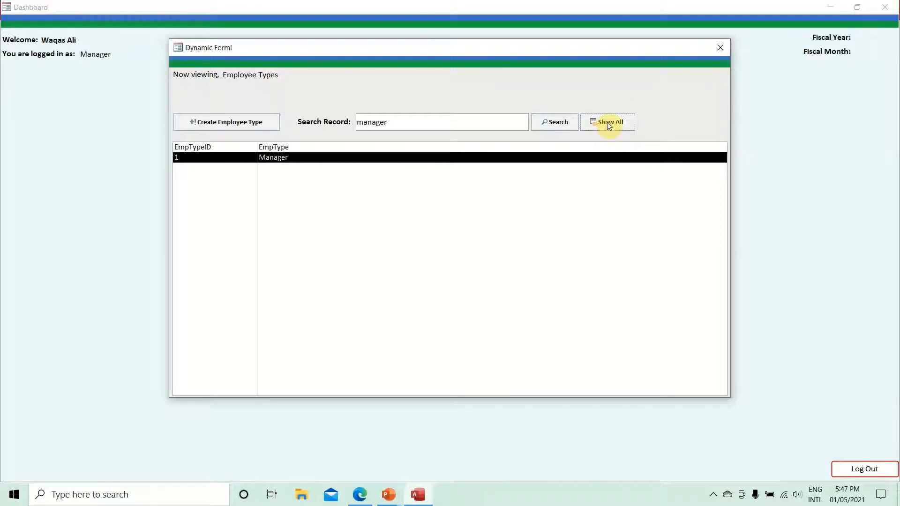
Switch DynamicForm to Design View and open the click event code of its Show All button.
right_click(659, 89)
left_click(676, 120)
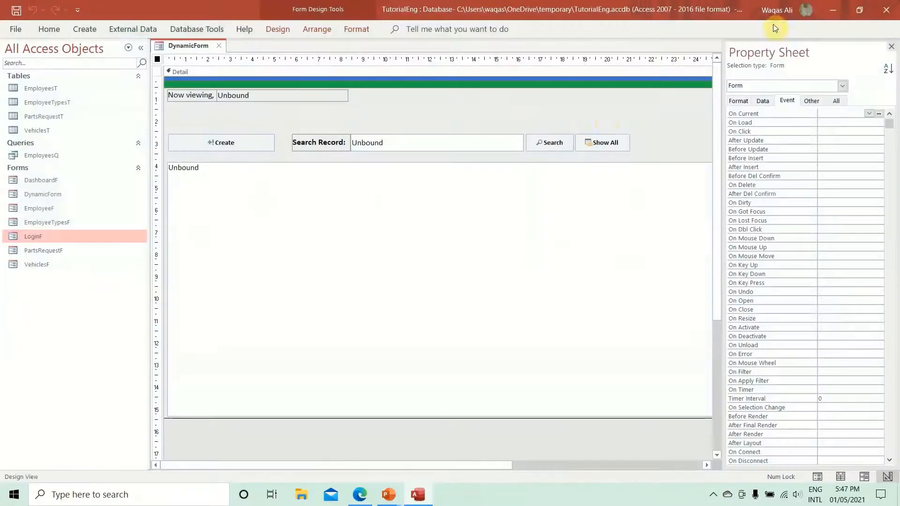
left_click(618, 143)
left_click(889, 113)
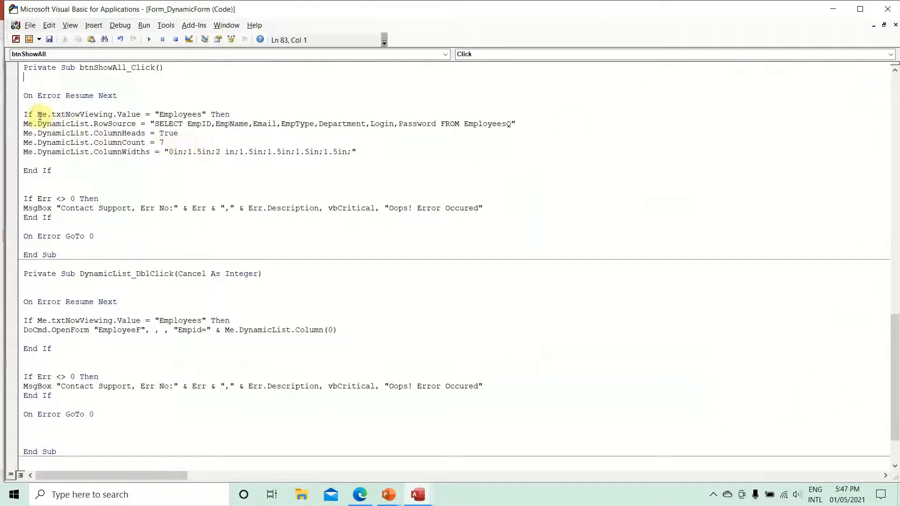
Duplicate the Employees block in btnShowAll_Click as an ElseIf branch above its End If.
left_click_drag(23, 114, 372, 148)
left_click(364, 151)
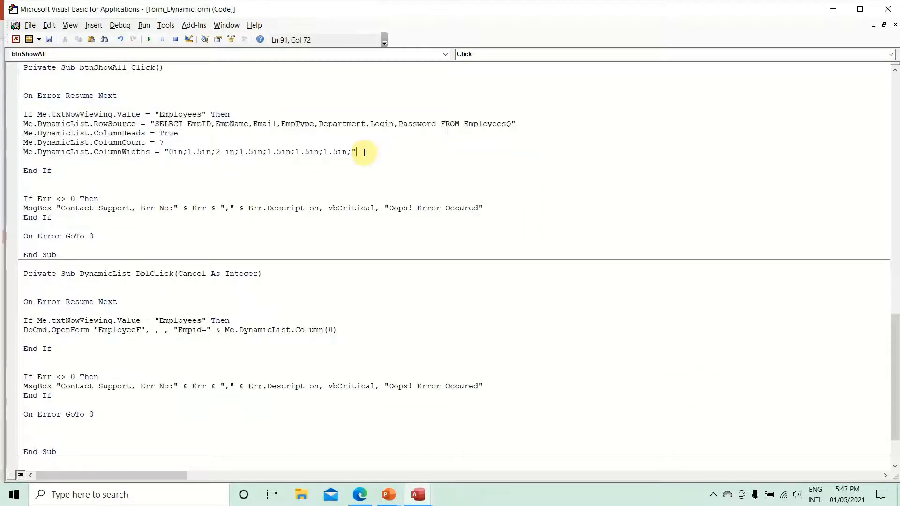
key("Return")
key("Return")
type("else")
key("ctrl+v")
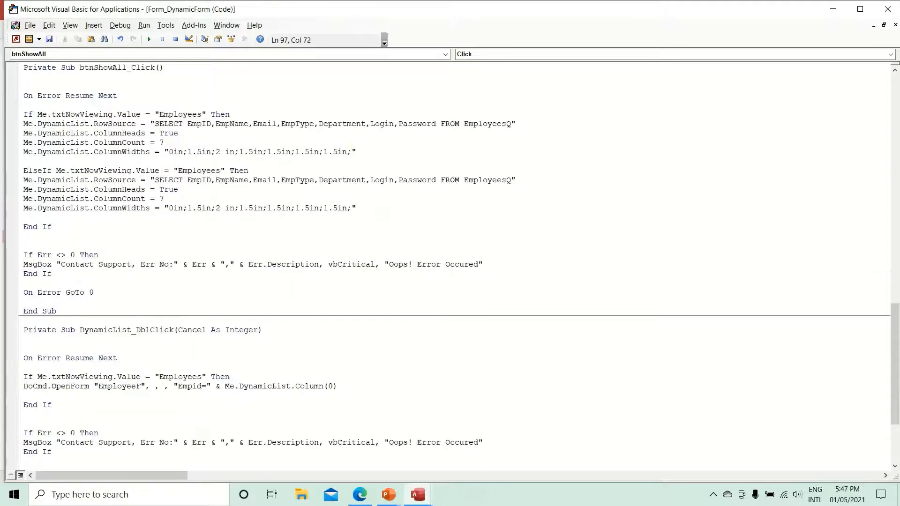
Change the ElseIf condition in the Show All procedure to compare against "Employee Types".
left_click(224, 172)
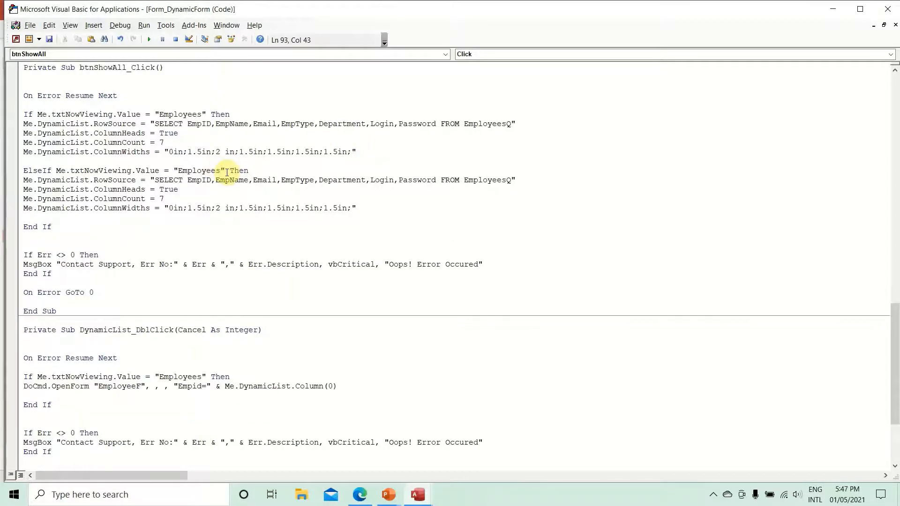
key("BackSpace")
type("Types")
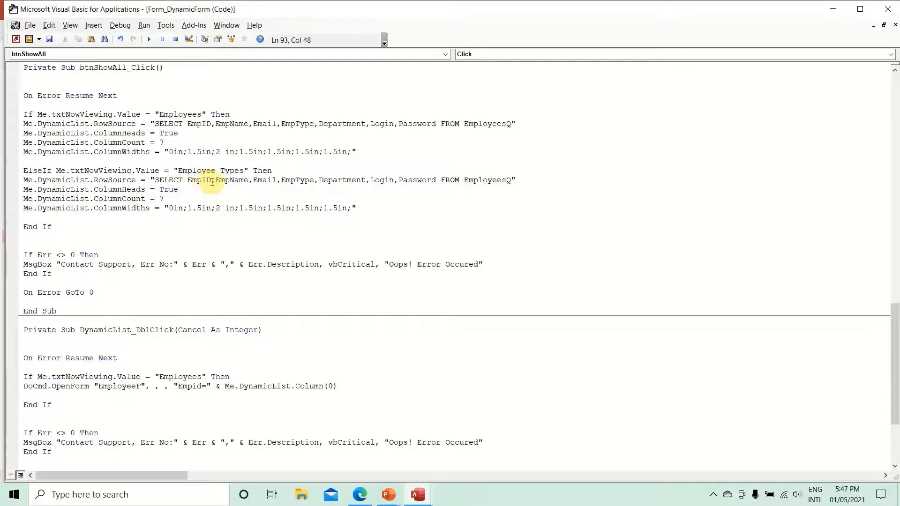
Make the Employee Types RowSource query in the Show All procedure select only EmpTypeID and EmpType.
left_click_drag(215, 181, 435, 183)
type("EmpTyp")
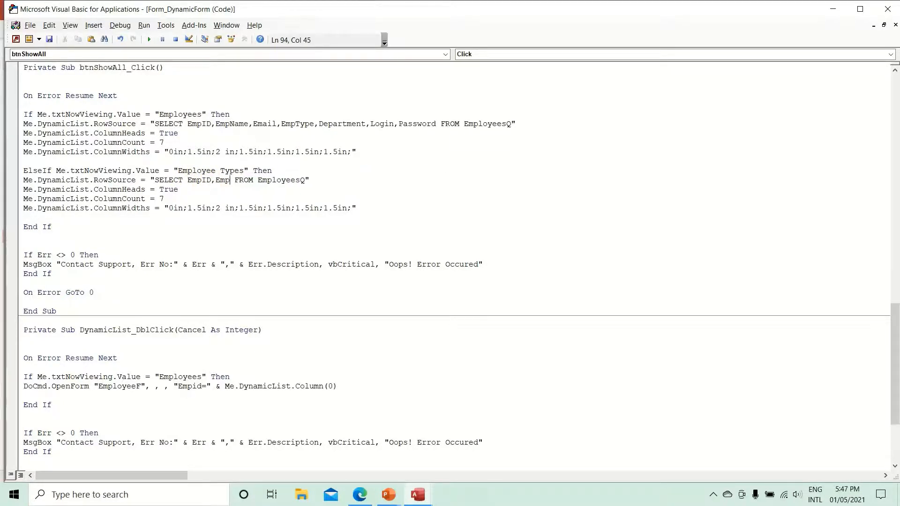
type("e")
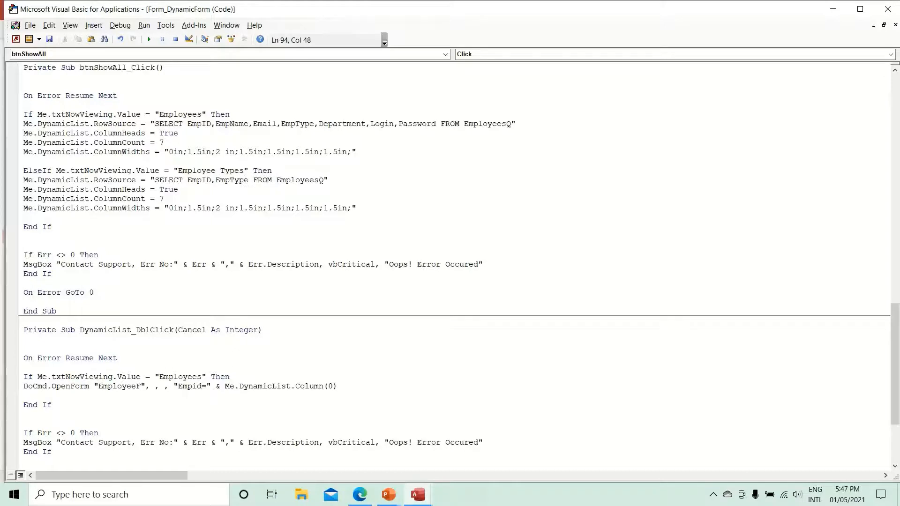
type("Typ")
key("BackSpace")
type("pe")
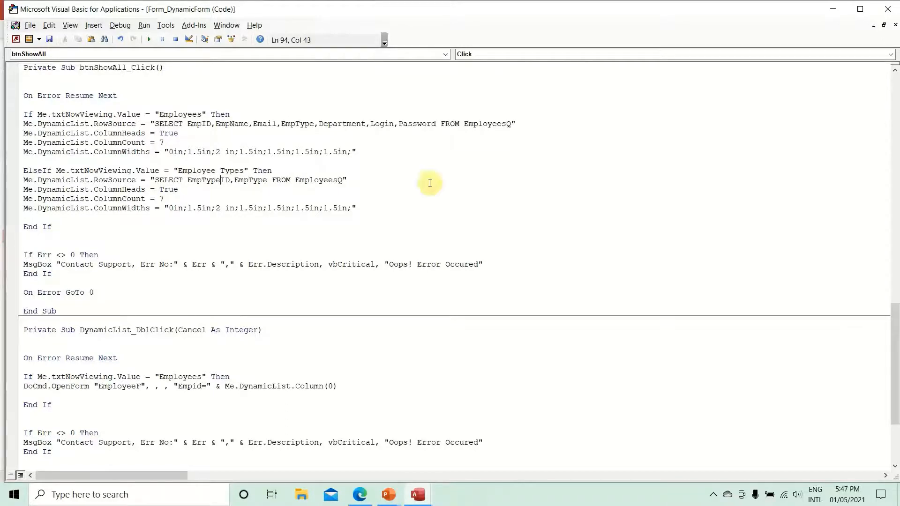
Set the Employee Types branch's ColumnCount to 2 and reduce its ColumnWidths to two entries.
left_click_drag(173, 200, 158, 199)
type("2")
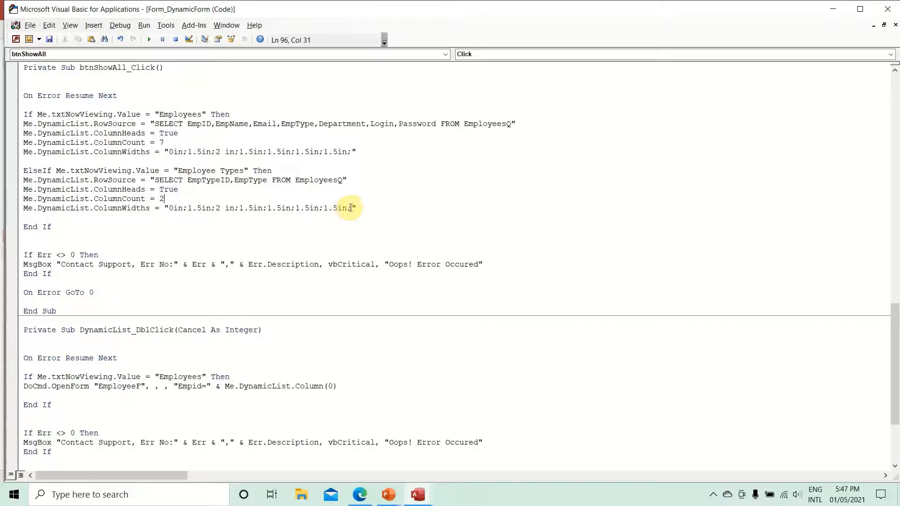
left_click_drag(347, 208, 189, 208)
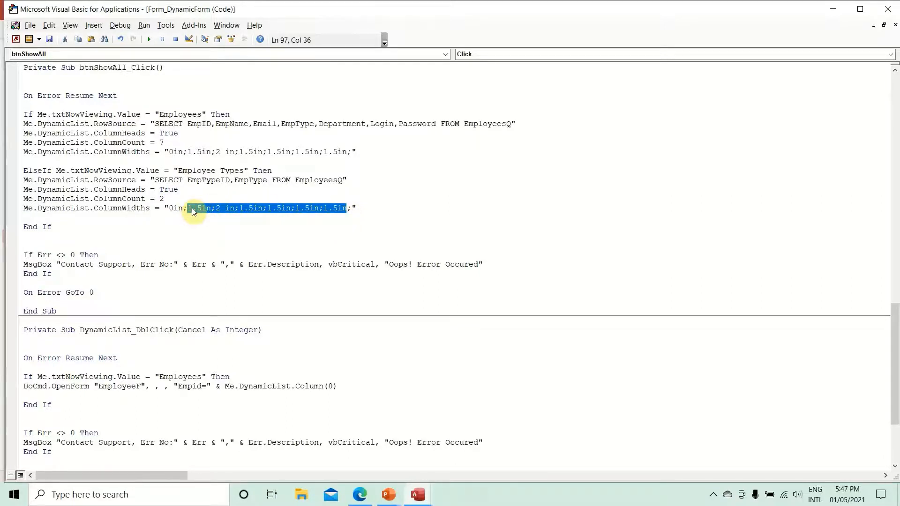
type("2.1in")
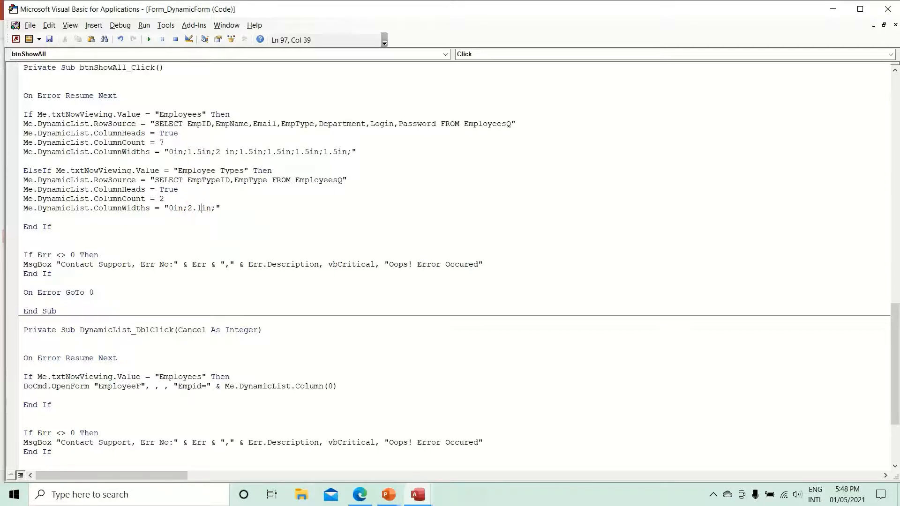
key("BackSpace")
type("1.5")
Compile the TutorialEng project, then close the code editor and DynamicForm.
left_click(120, 25)
left_click(131, 38)
left_click(888, 9)
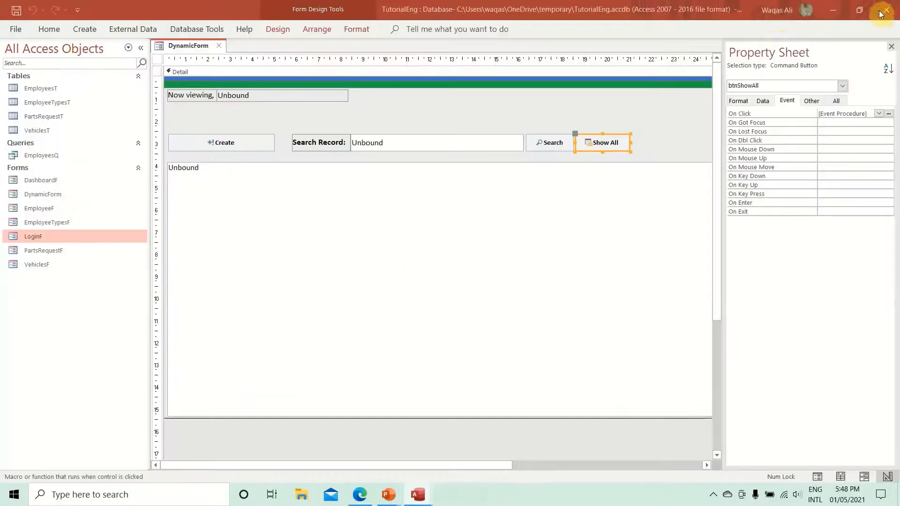
left_click(219, 46)
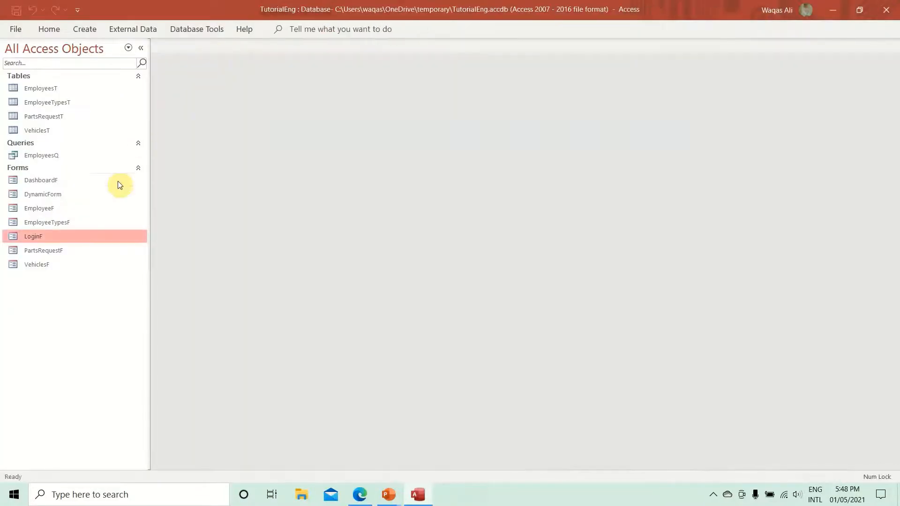
Log in again through LoginF with the user name, clearing the mistyped password and entering the account password.
double_click(77, 236)
type("waqas")
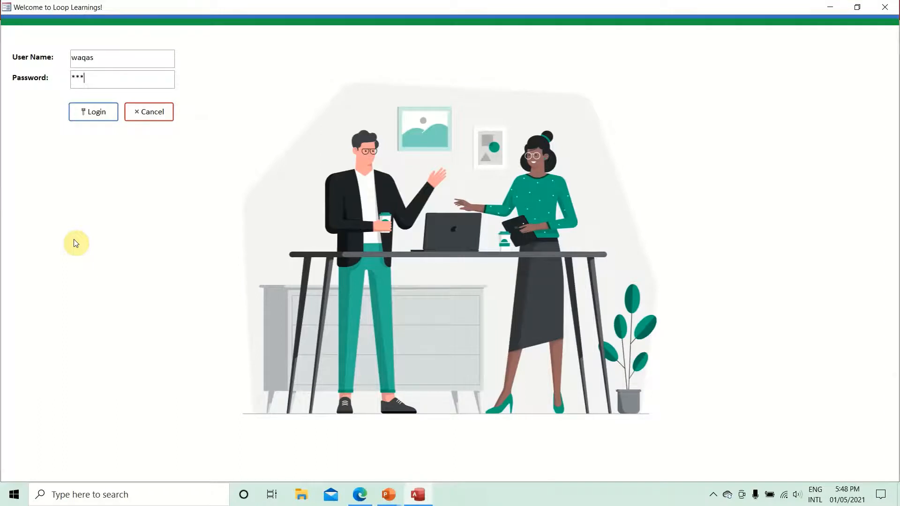
type("45")
key("BackSpace")
key("BackSpace")
key("BackSpace")
key("BackSpace")
key("BackSpace")
type("123")
key("Tab")
key("Return")
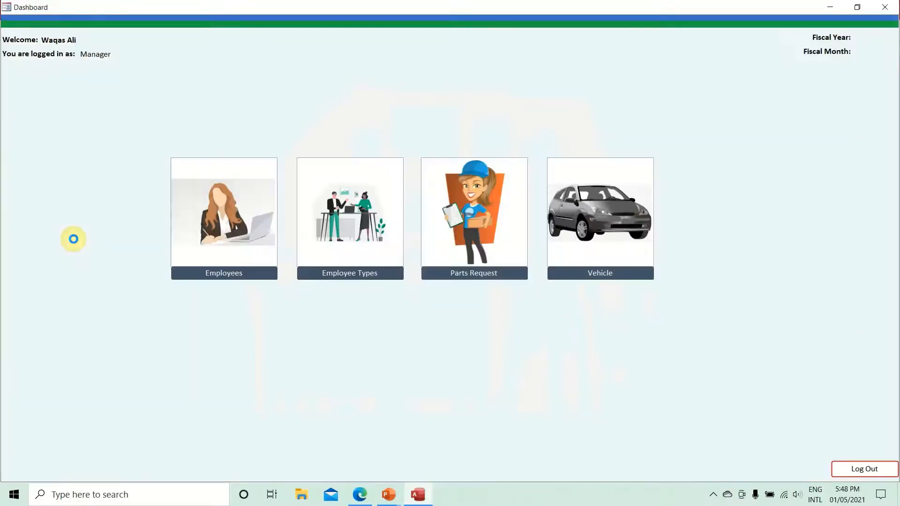
Search the Employee Types list for "manager", show all records and close the form.
left_click(342, 277)
left_click(416, 123)
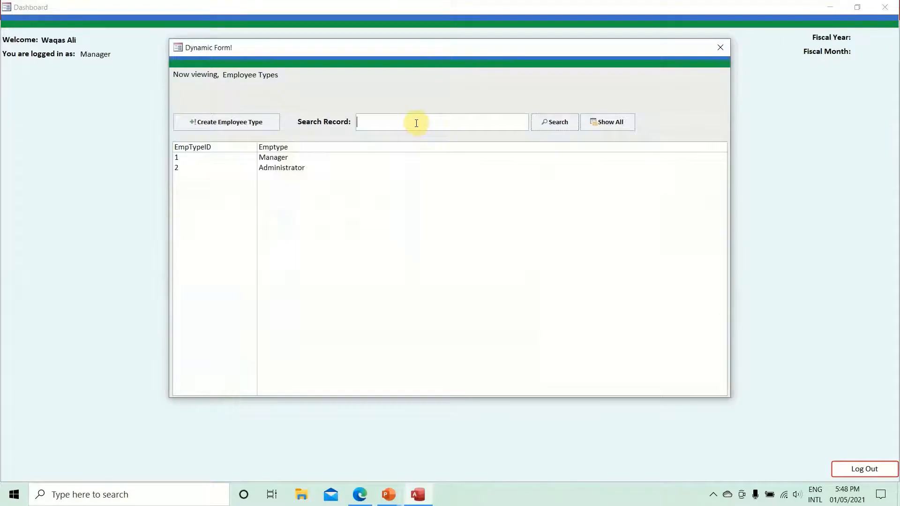
type("manager")
key("Return")
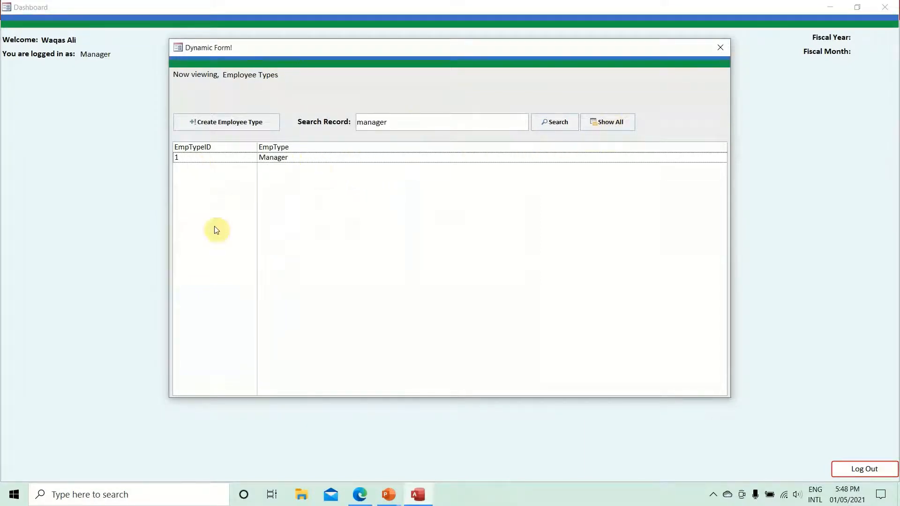
left_click(608, 126)
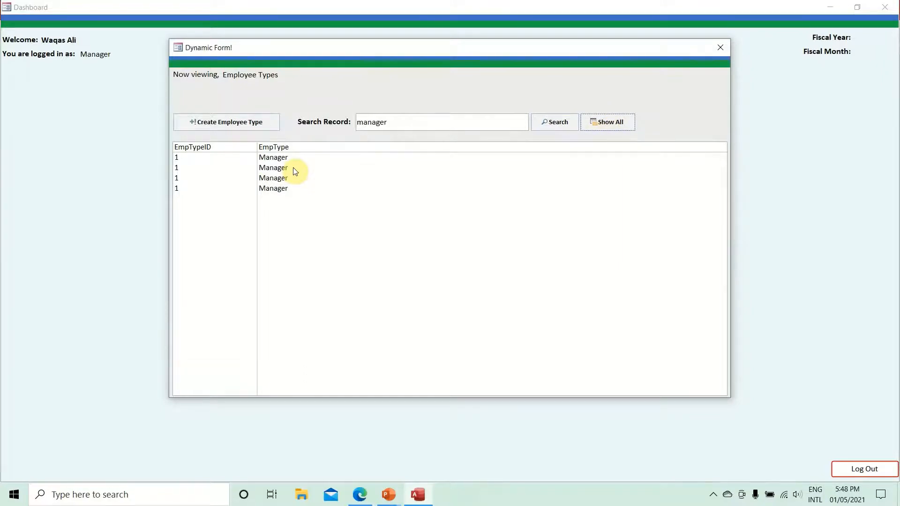
left_click(721, 46)
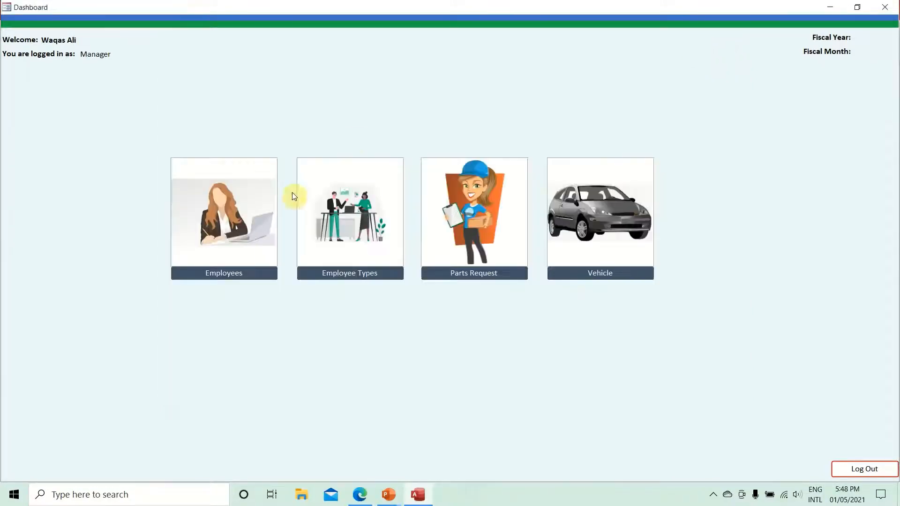
Open the Employee Types list from the dashboard, select its rows, show all records and close the form.
left_click(379, 271)
left_click(277, 160)
left_click(282, 167)
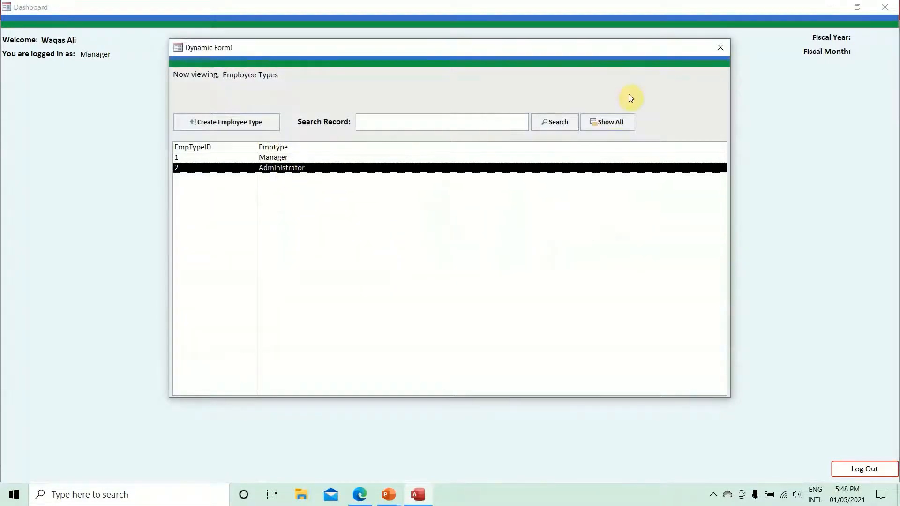
left_click(602, 124)
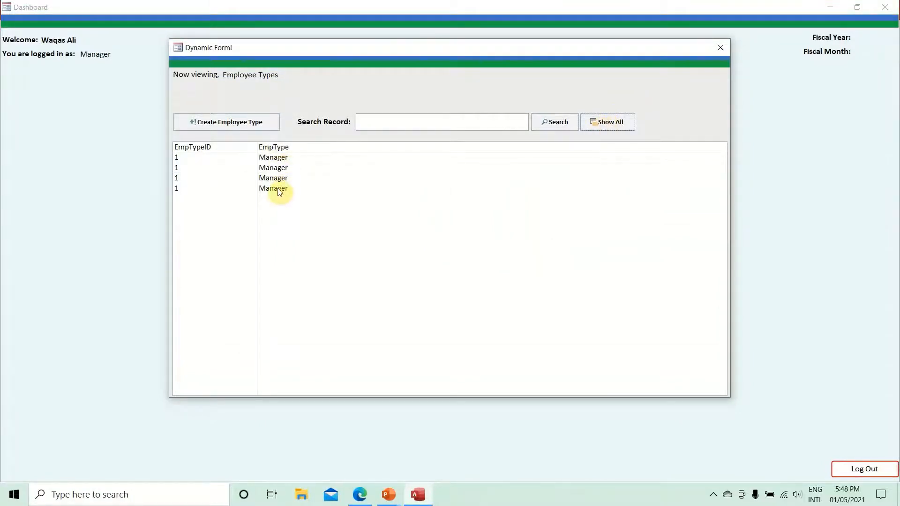
left_click(713, 47)
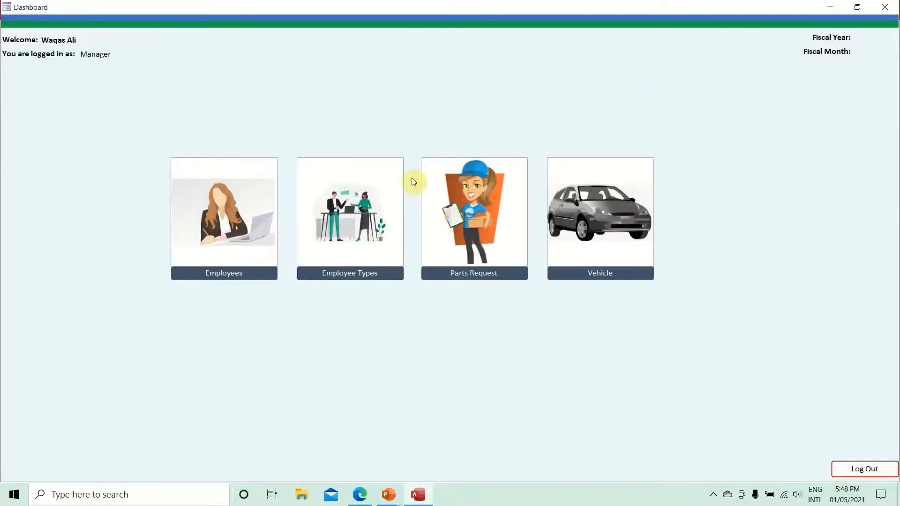
Reopen the Employee Types list, switch DynamicForm to Design View and open the Show All button's click event code.
left_click(372, 271)
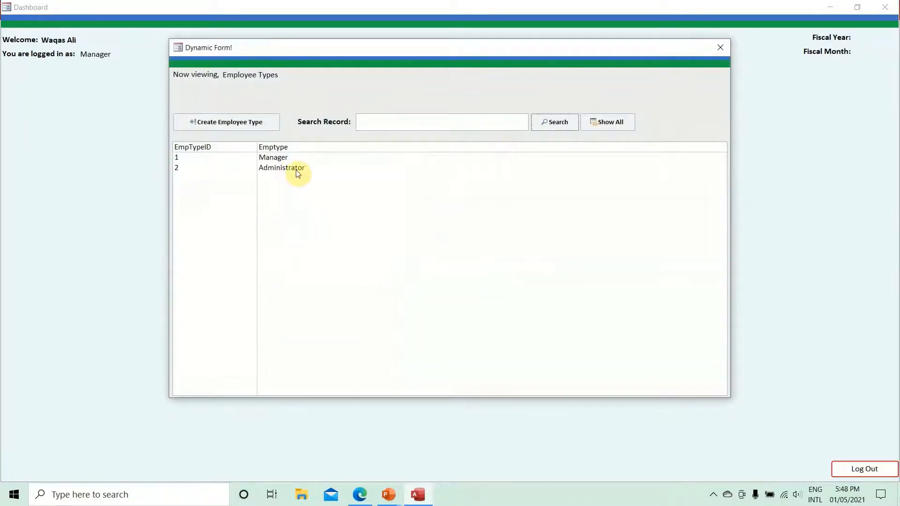
right_click(578, 82)
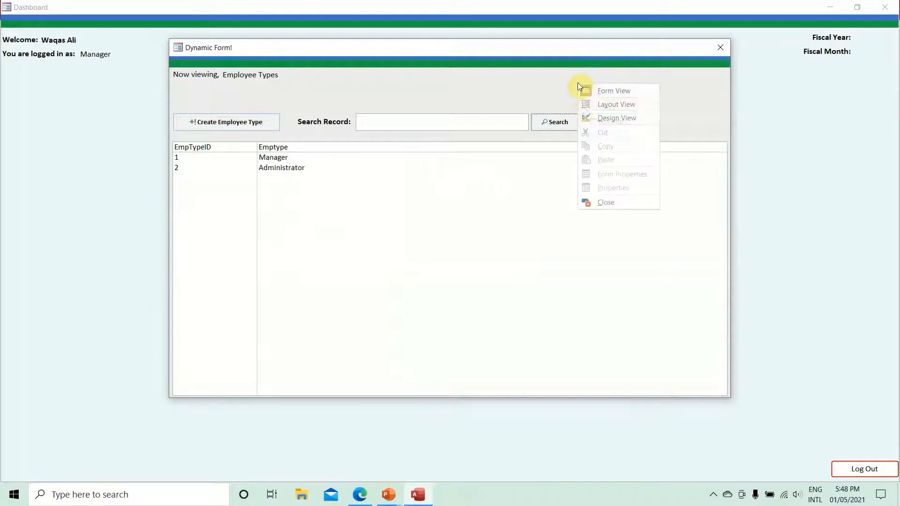
left_click(602, 119)
left_click(893, 6)
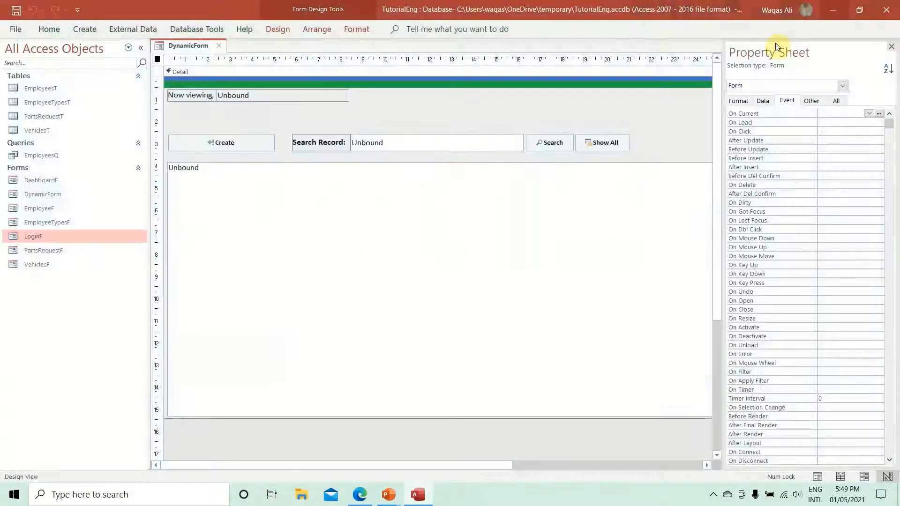
left_click(611, 142)
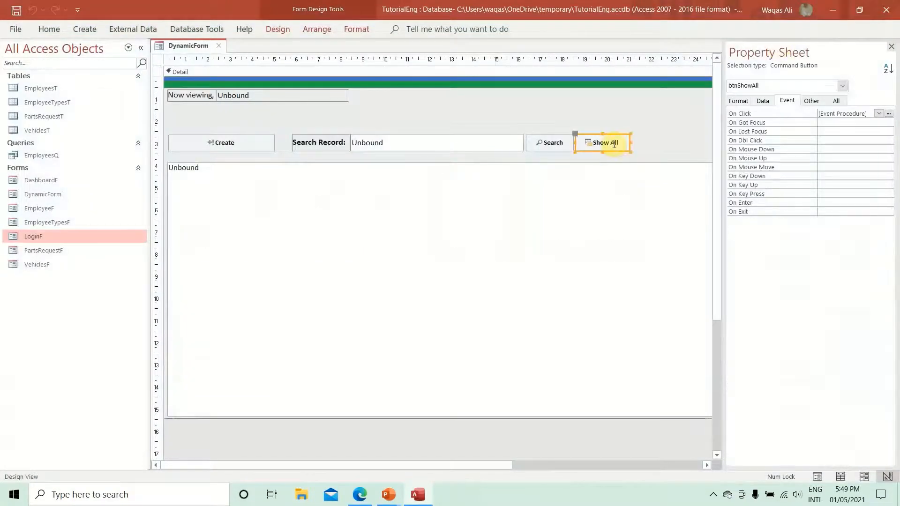
left_click(889, 113)
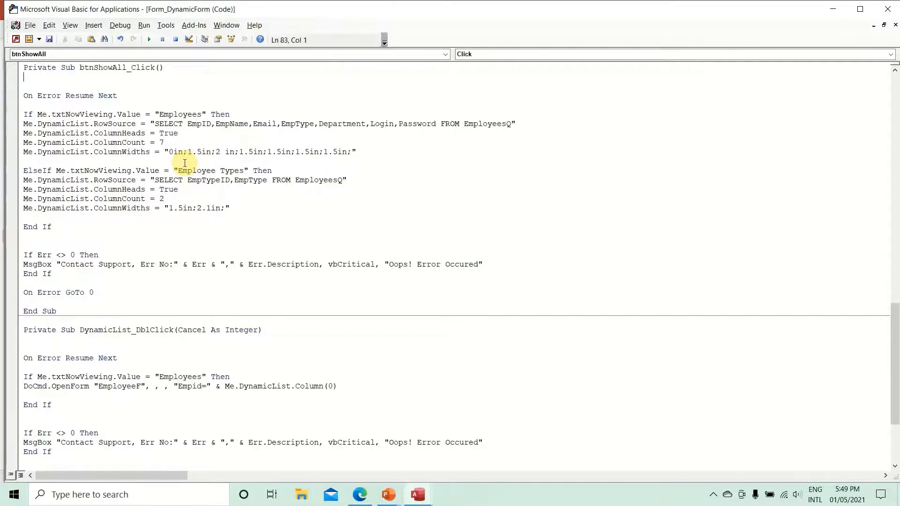
Select EmployeesQ in the Employee Types branch's RowSource and examine the EmpType column of the EmployeesQ query.
left_click_drag(187, 181, 262, 181)
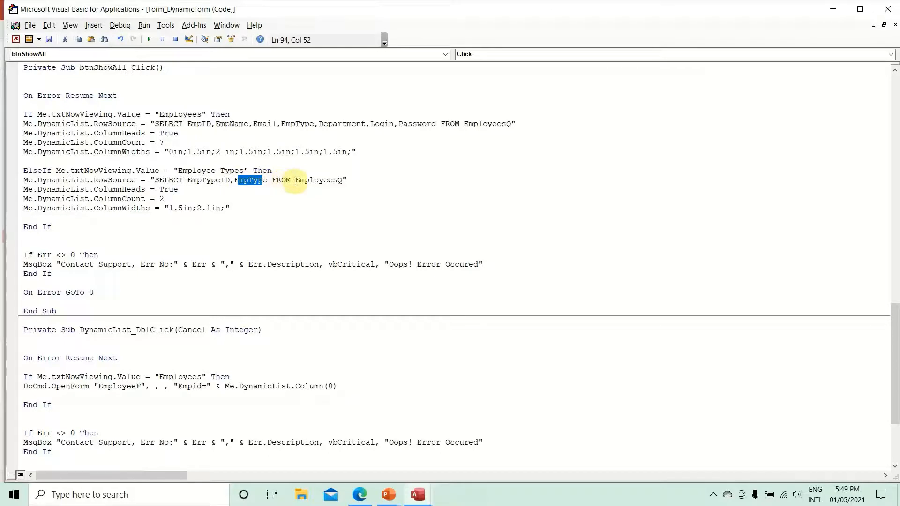
left_click(310, 183)
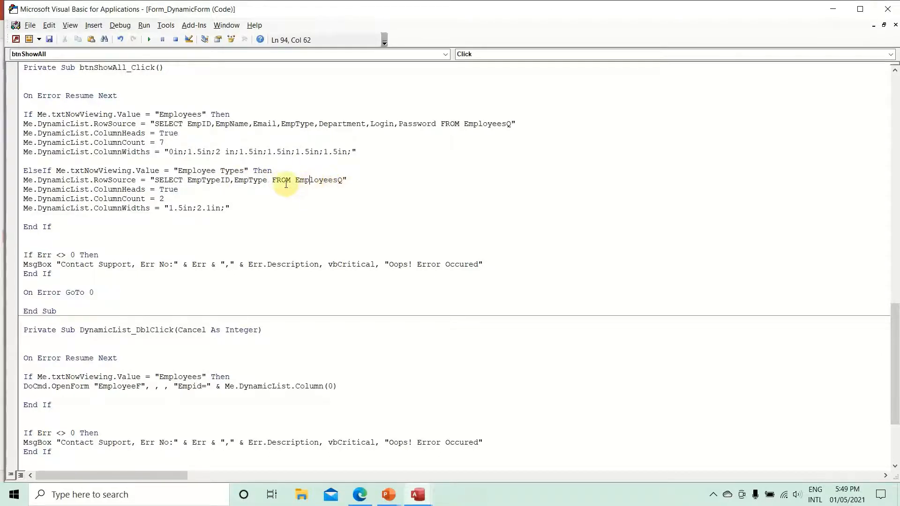
double_click(308, 181)
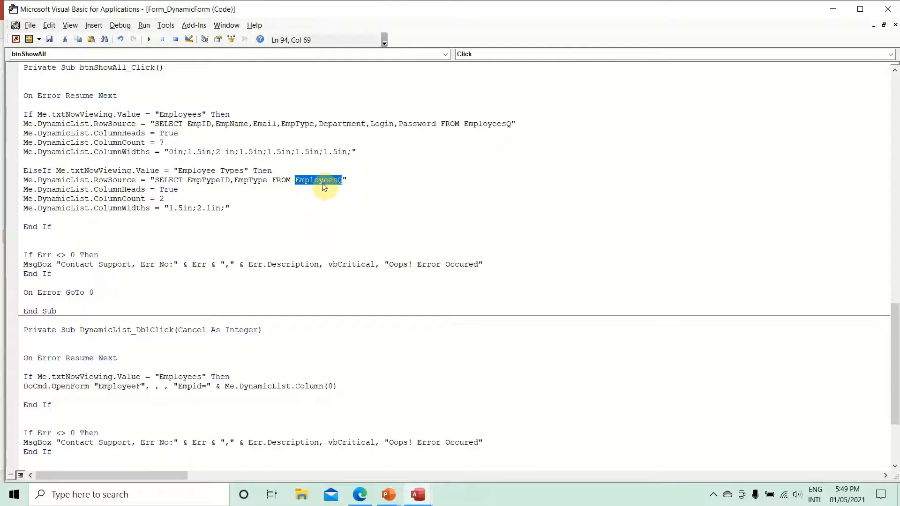
key("alt+F11")
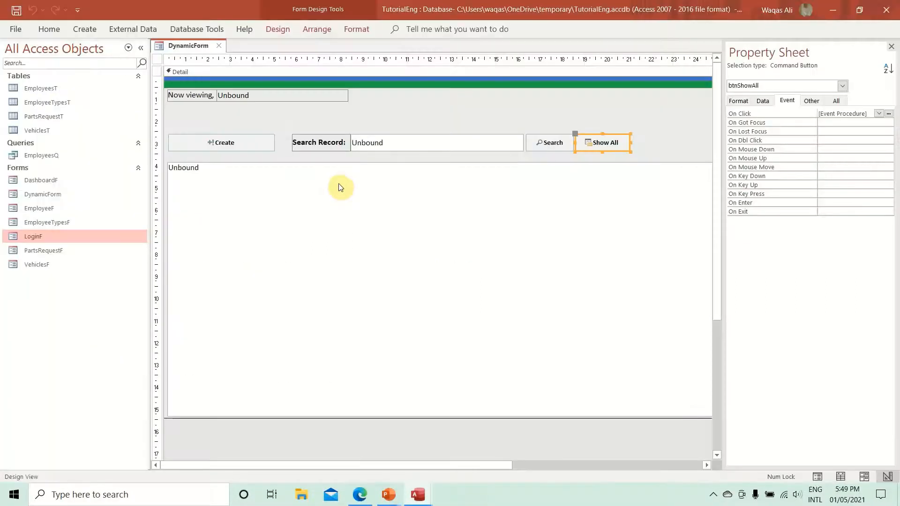
double_click(63, 156)
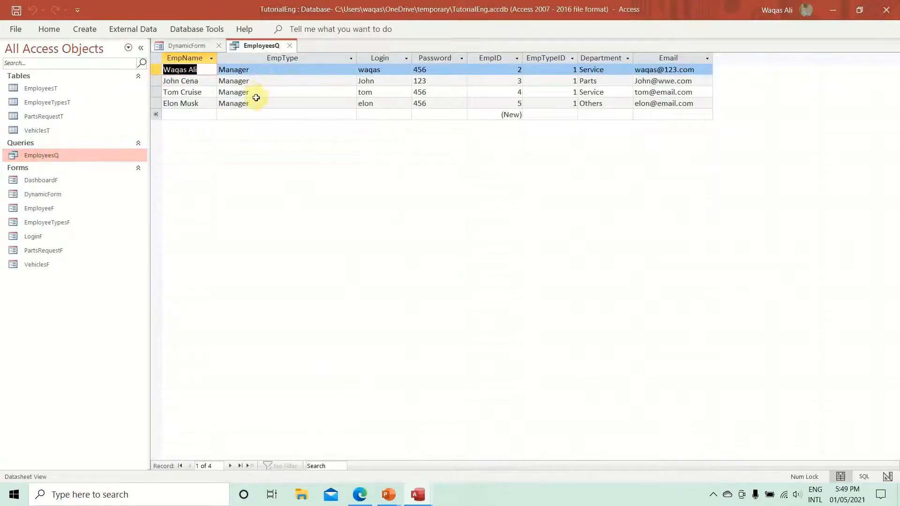
left_click(253, 70)
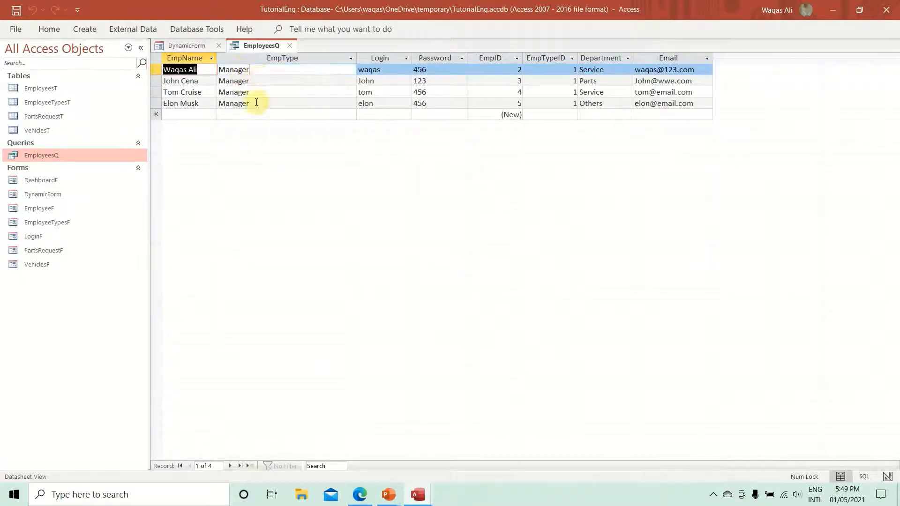
left_click(255, 105)
left_click(252, 93)
left_click(253, 82)
left_click(254, 74)
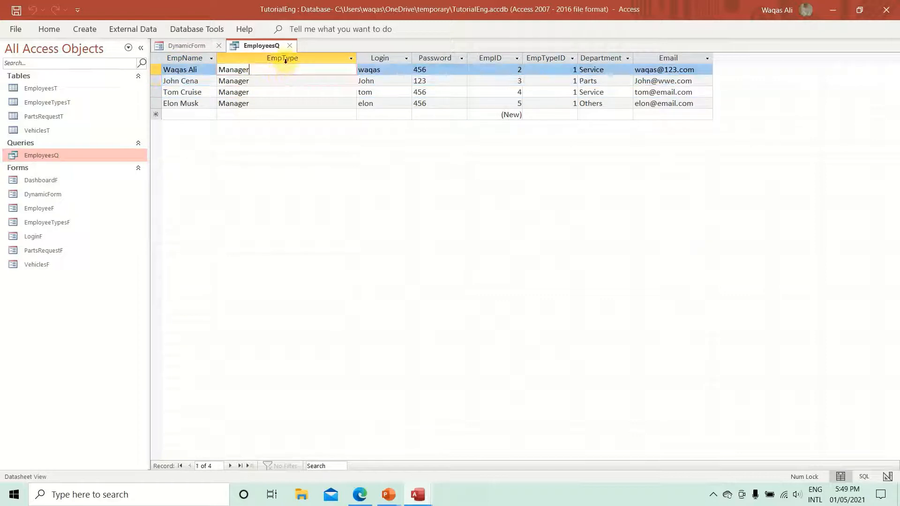
left_click(279, 57)
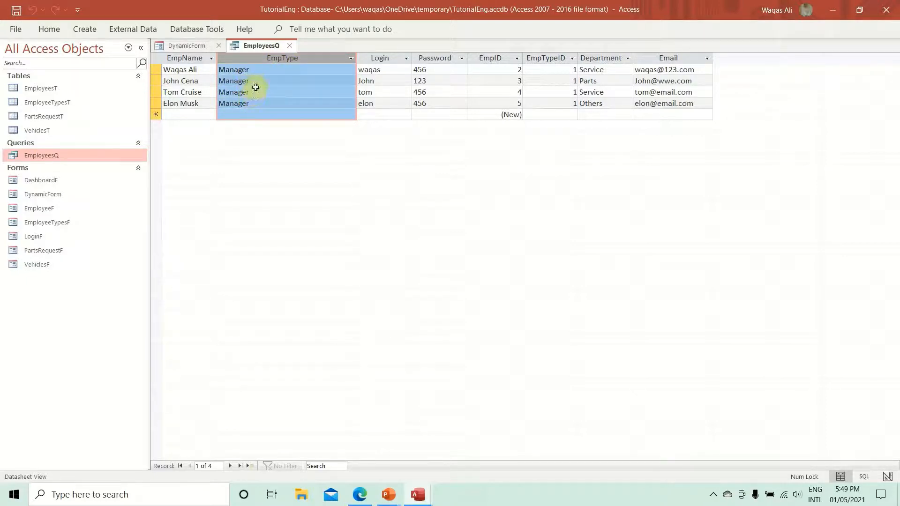
left_click(289, 46)
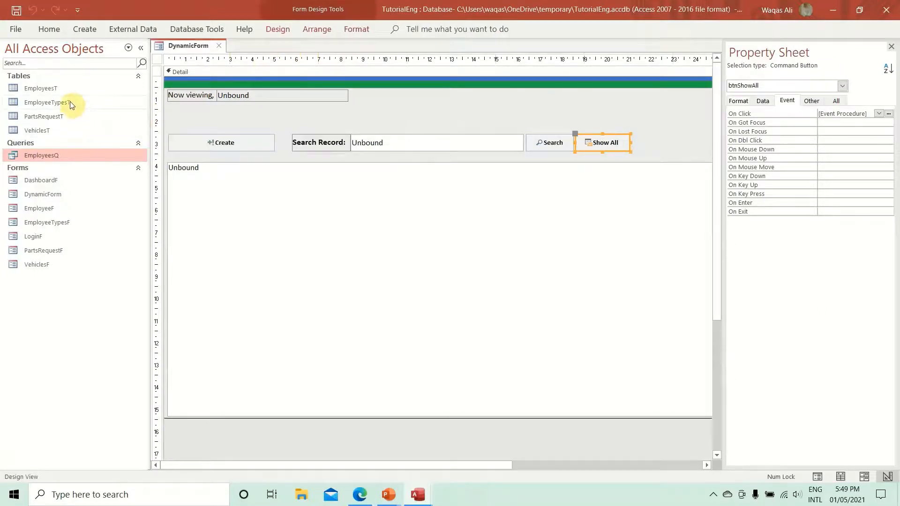
Copy the table name EmployeeTypesT and use it to replace EmployeesQ in the Employee Types branch's RowSource.
left_click(58, 103)
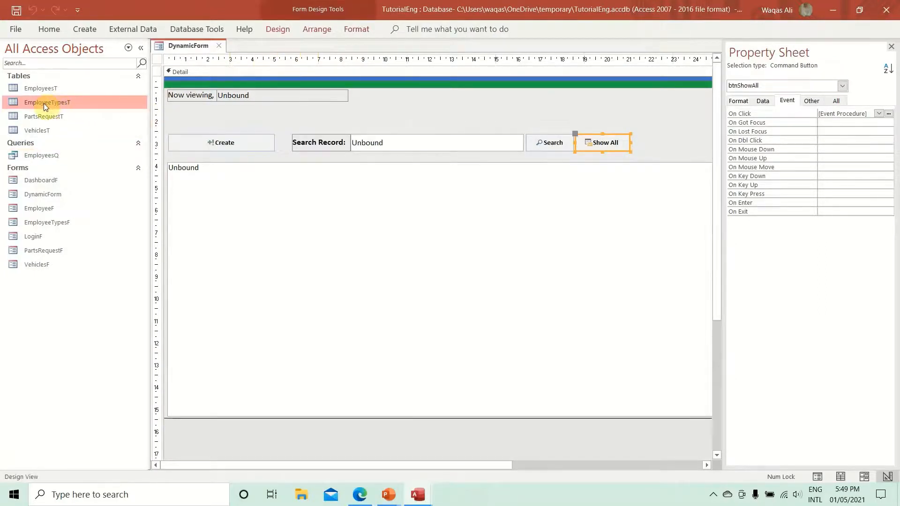
right_click(40, 104)
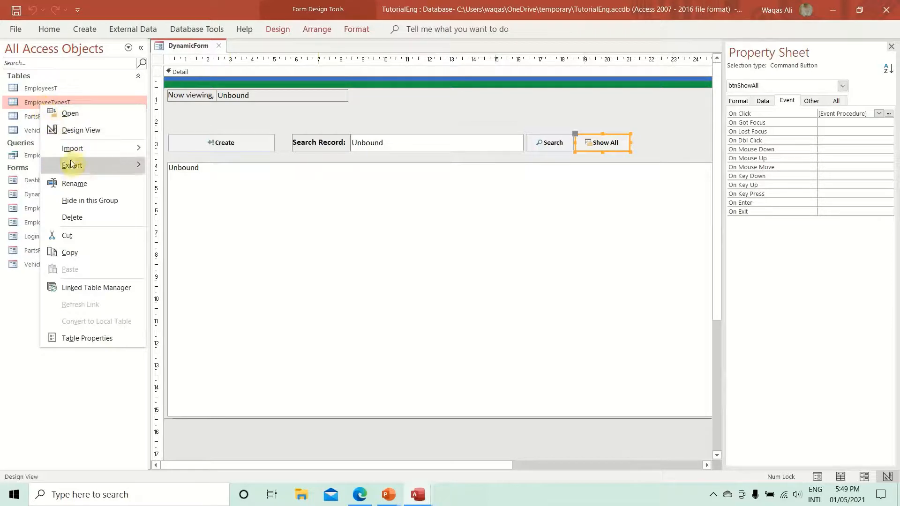
left_click(77, 184)
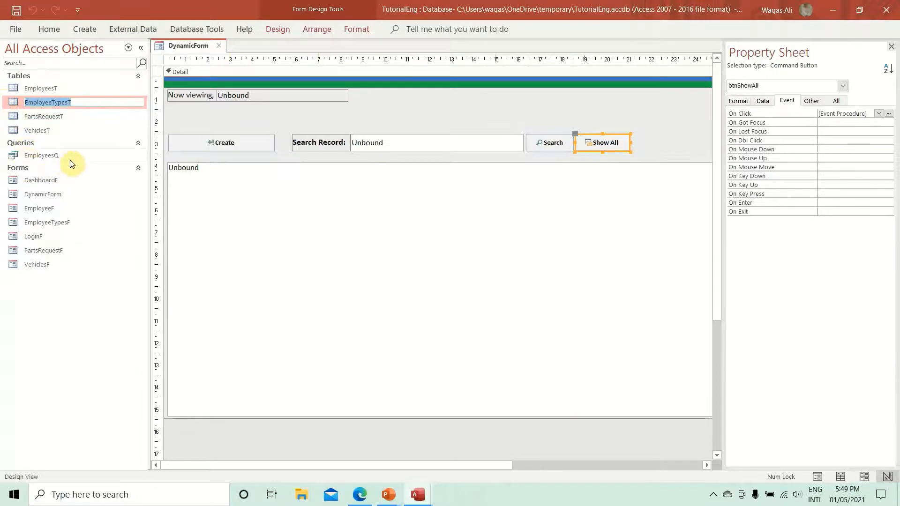
key("ctrl+c")
key("alt+Tab")
key("ctrl+v")
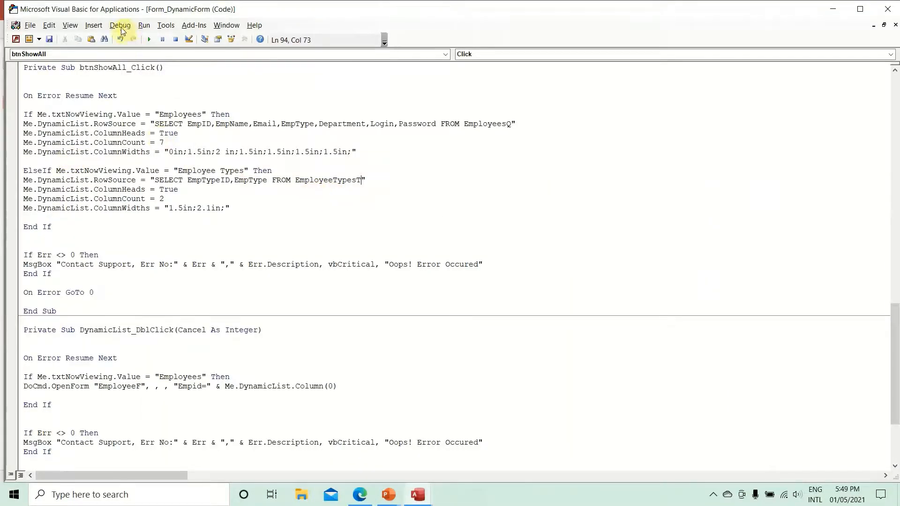
Close the code editor, then close DynamicForm and save its design changes.
left_click(81, 95)
left_click(887, 8)
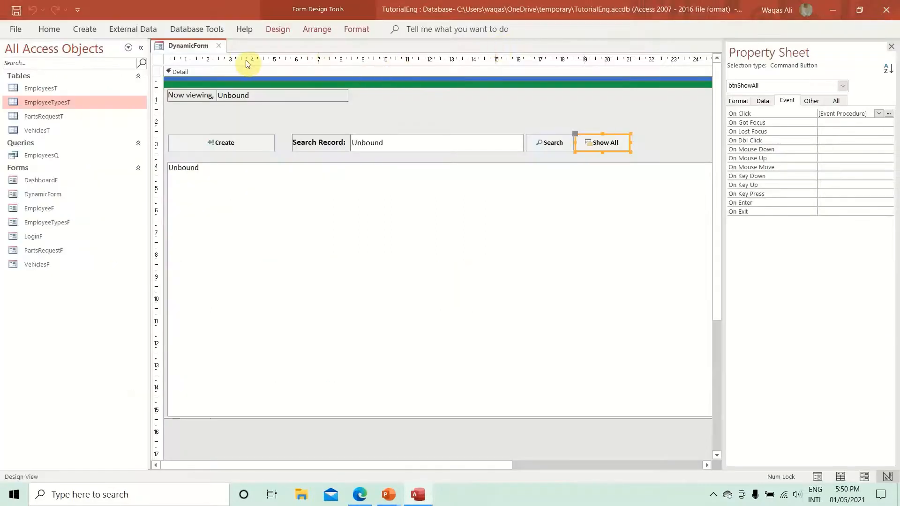
left_click(221, 46)
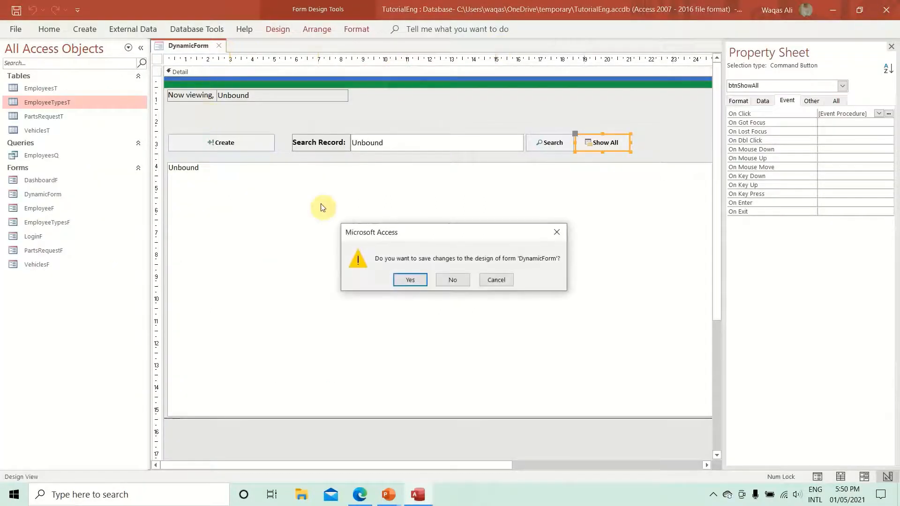
left_click(401, 276)
Log in through LoginF with the user name, clearing the mistyped password and entering the account password.
double_click(37, 237)
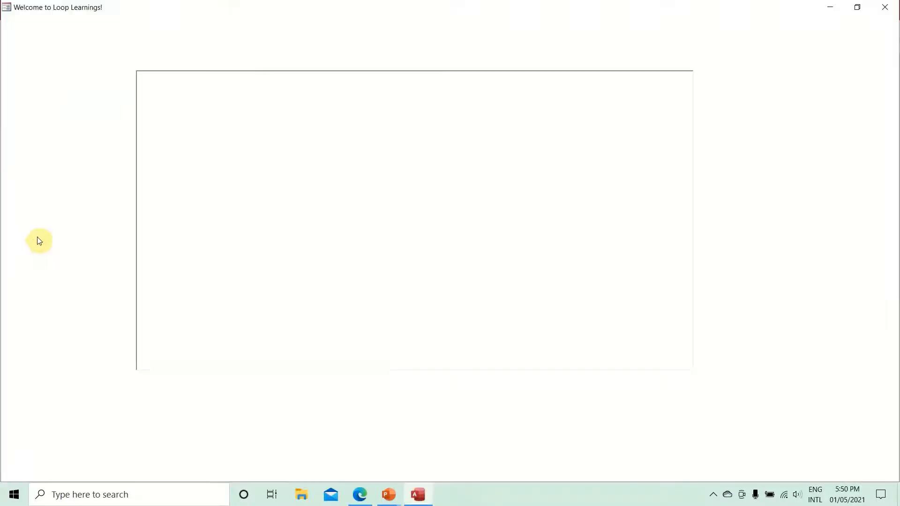
type("waqa")
key("Tab")
type("**")
key("BackSpace")
key("BackSpace")
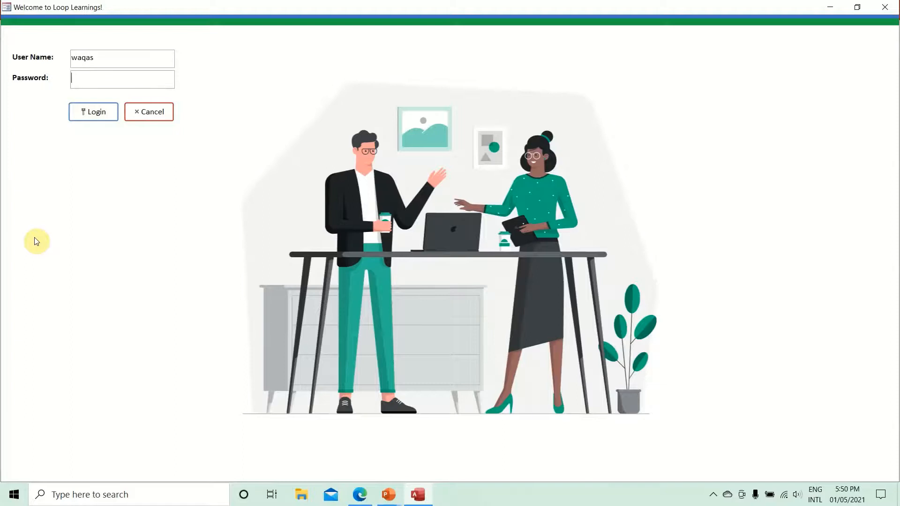
type("***")
key("Return")
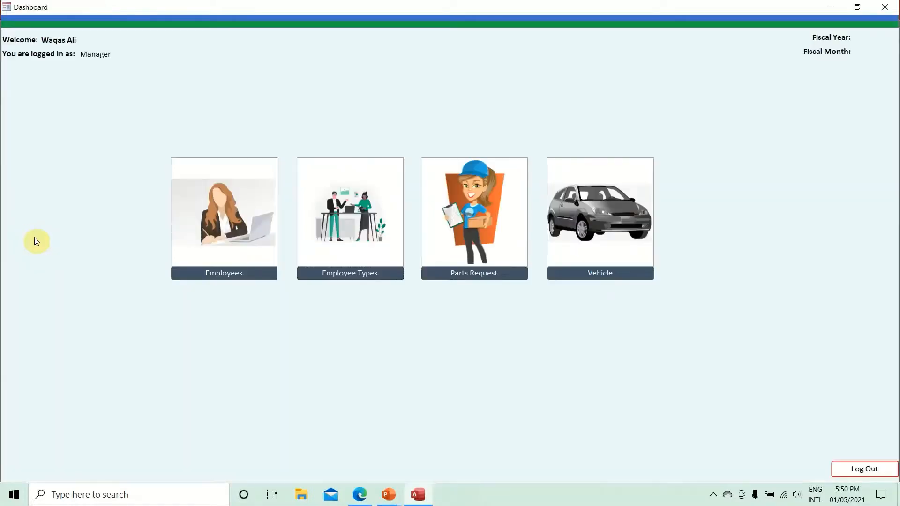
Open the Employee Types list, search it for "manager", show all records and select the Manager and Administrator rows.
left_click(360, 281)
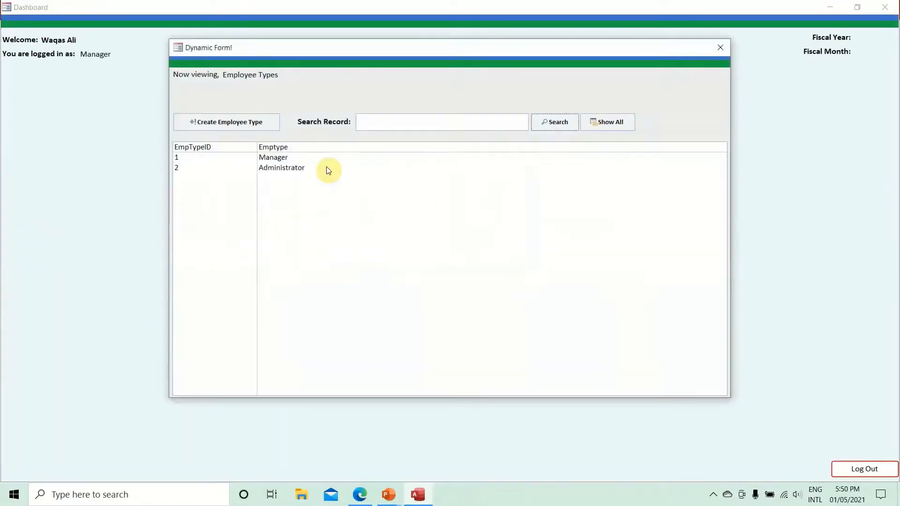
type("manager")
key("Return")
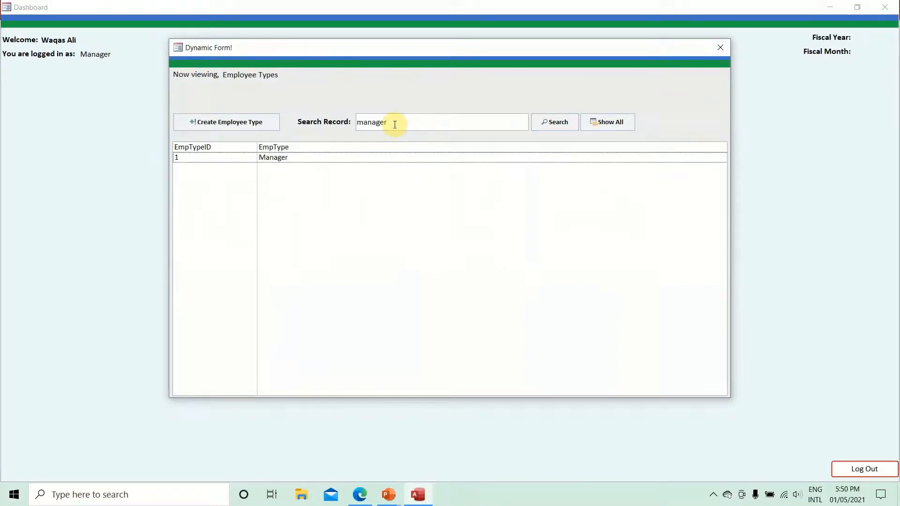
left_click(600, 127)
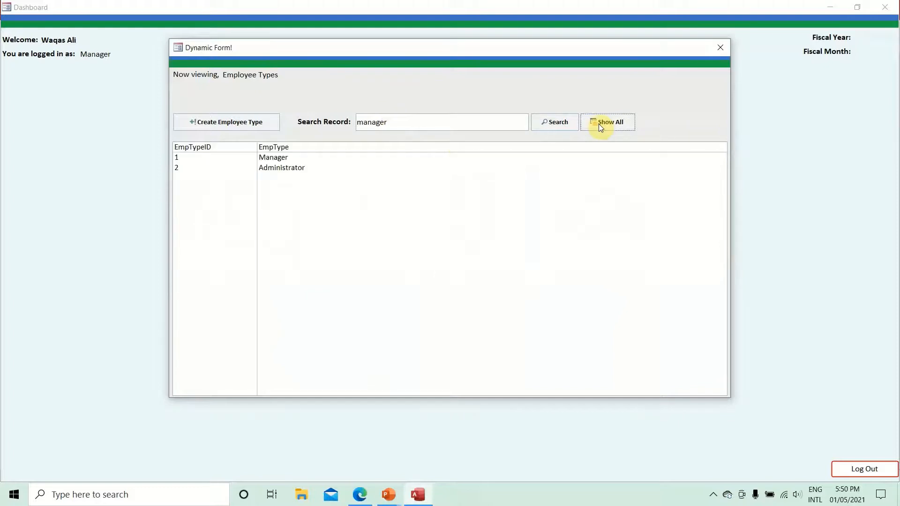
left_click(298, 168)
left_click(302, 162)
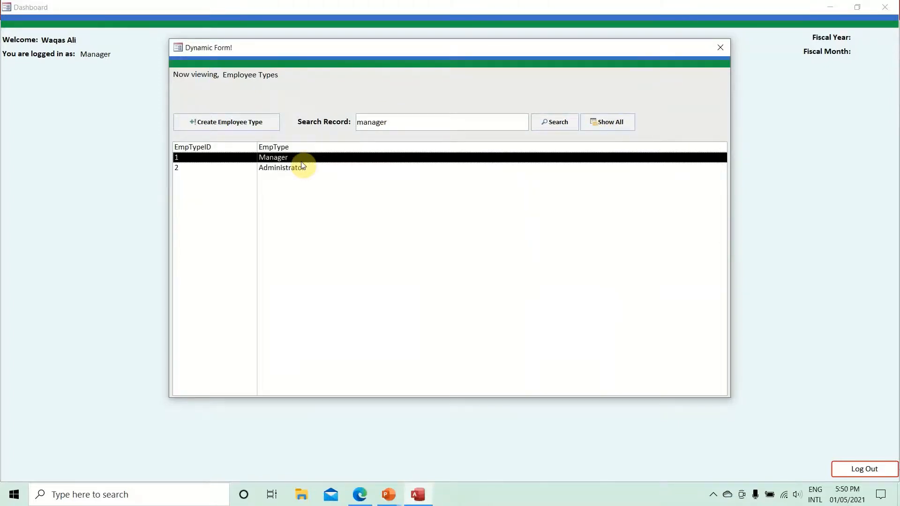
left_click(307, 170)
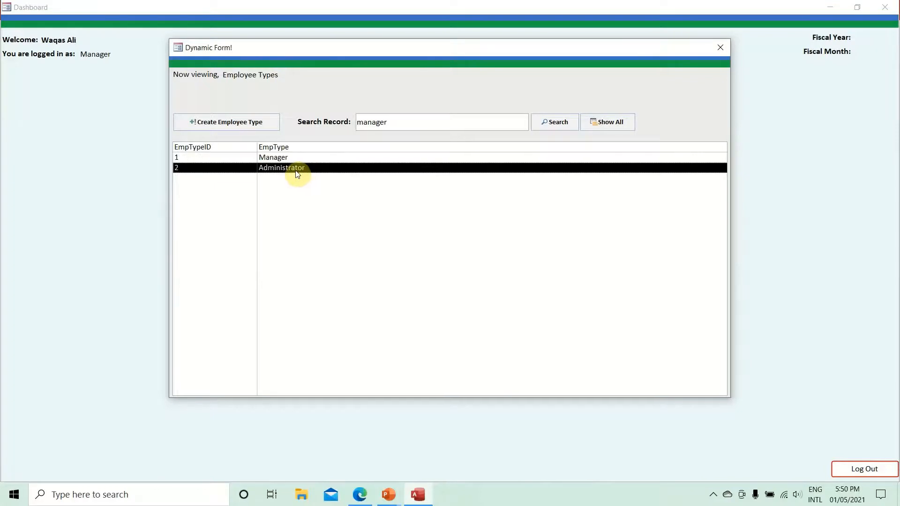
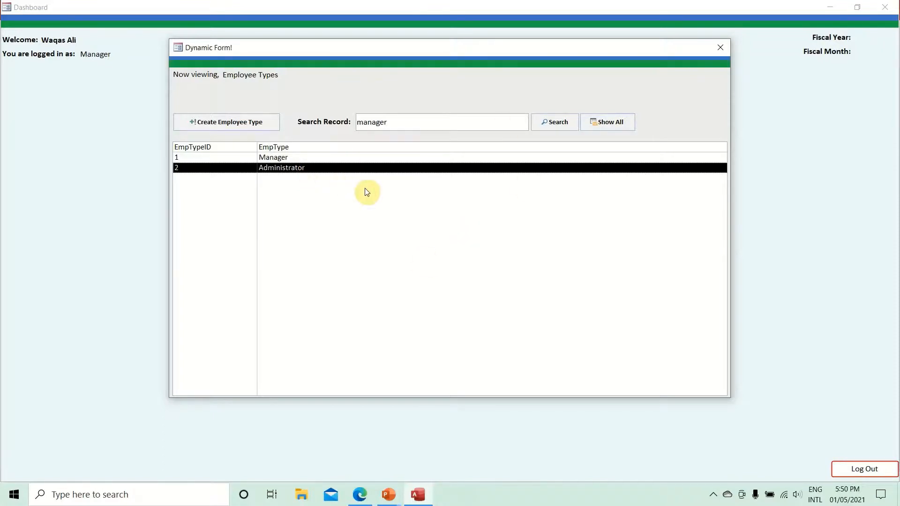
Switch DynamicForm to Design View and open the code of the DynamicList list box's On Dbl Click event.
right_click(426, 87)
left_click(453, 123)
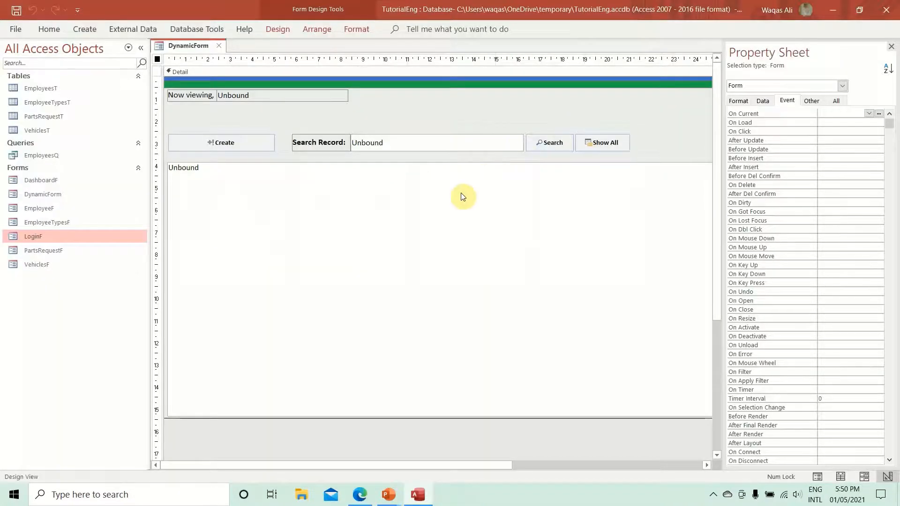
left_click(450, 202)
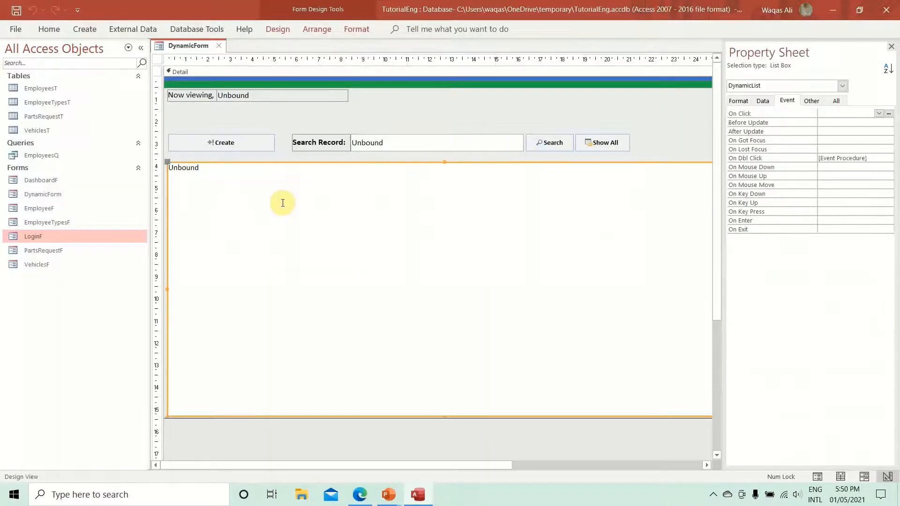
left_click(834, 158)
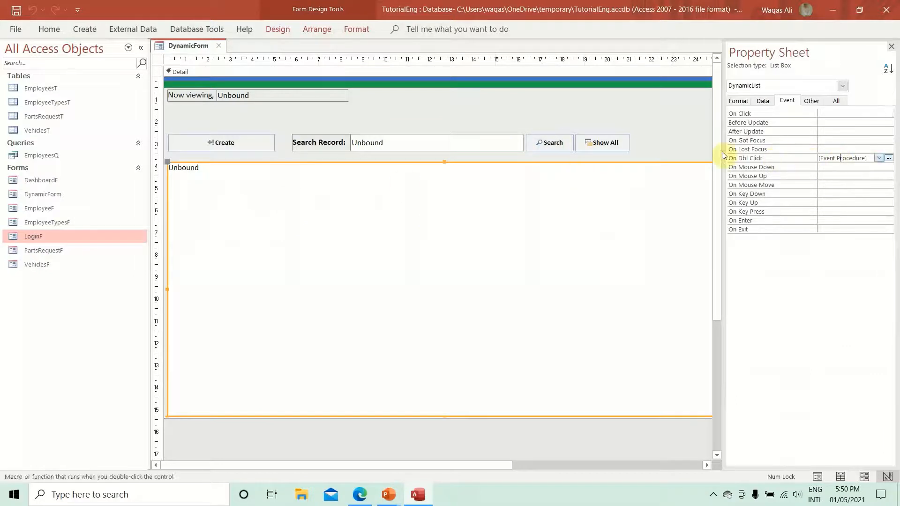
left_click(889, 158)
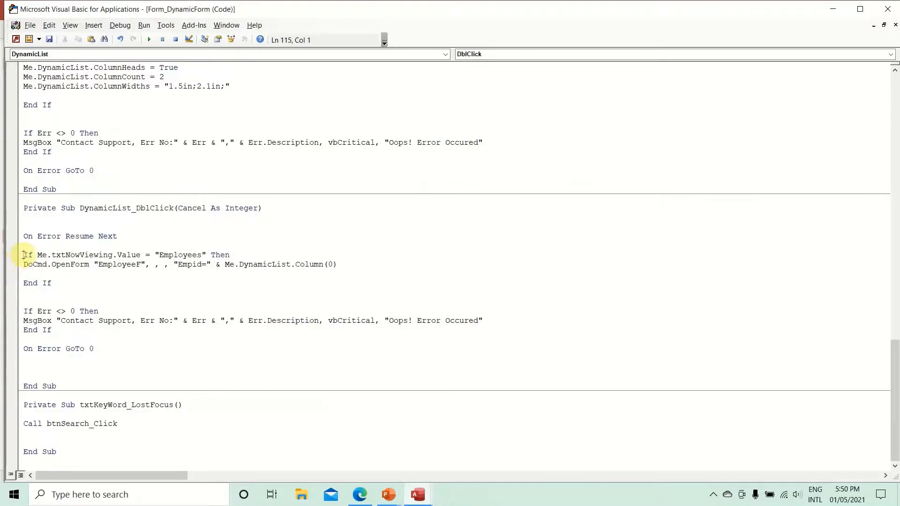
Copy the Employees condition and its OpenForm line in DynamicList_DblClick and add them below as an ElseIf branch.
left_click_drag(23, 255, 60, 277)
key("ctrl+c")
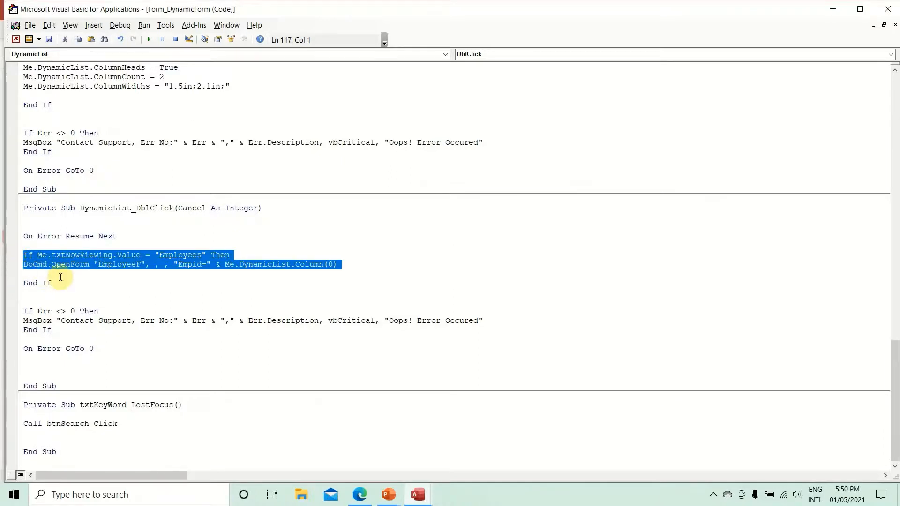
left_click(63, 276)
key("Return")
key("Return")
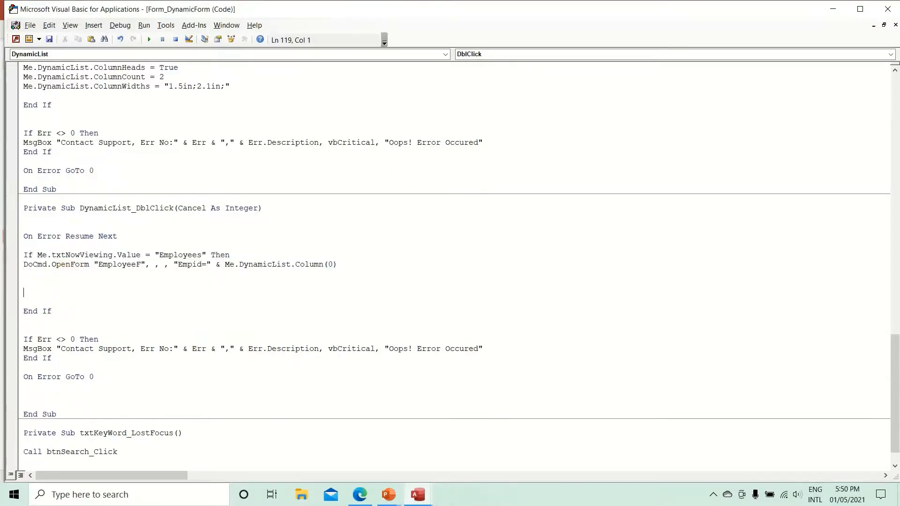
type("else")
key("ctrl+v")
key("BackSpace")
key("BackSpace")
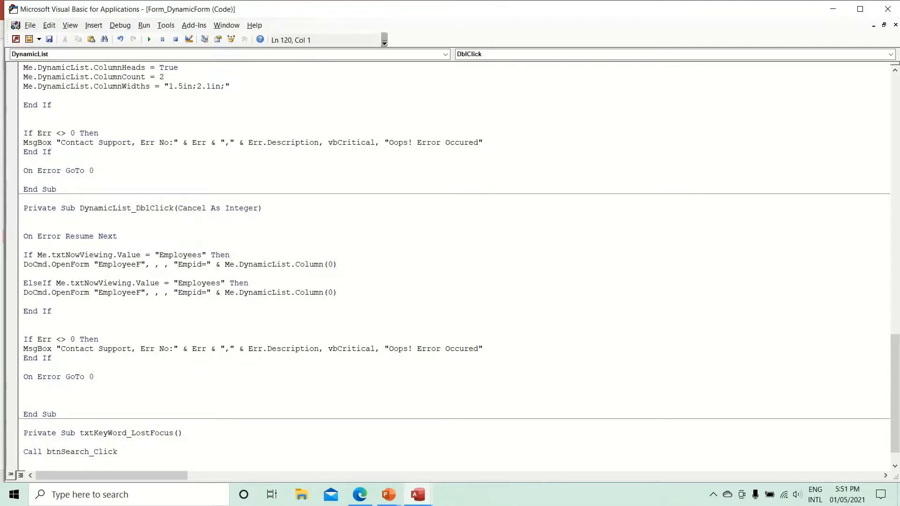
Change the compared text in the ElseIf condition of DynamicList_DblClick to "Employee Type".
left_click(218, 283)
key("Delete")
type("Type")
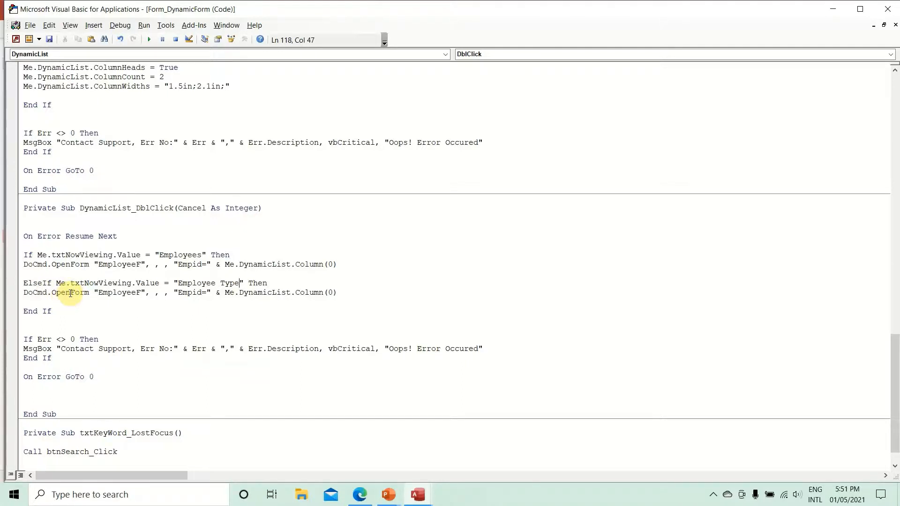
Copy the form name EmployeeTypesF from the database objects and use it to replace EmployeeF in the ElseIf branch's OpenForm line.
double_click(134, 293)
key("ctrl+v")
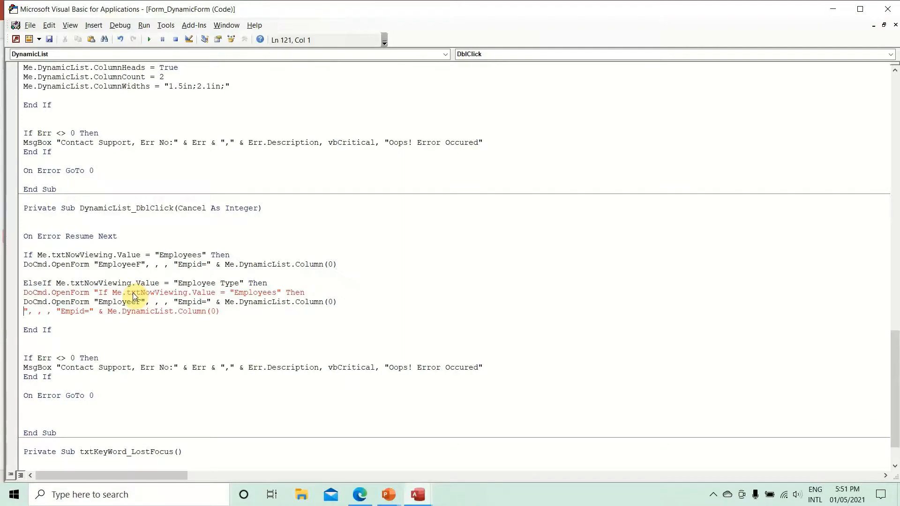
key("ctrl+z")
key("alt+F11")
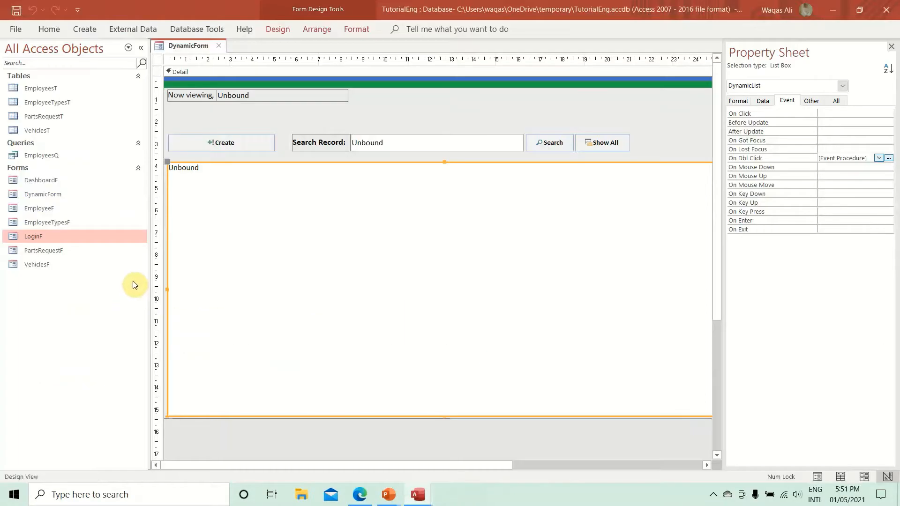
left_click(90, 223)
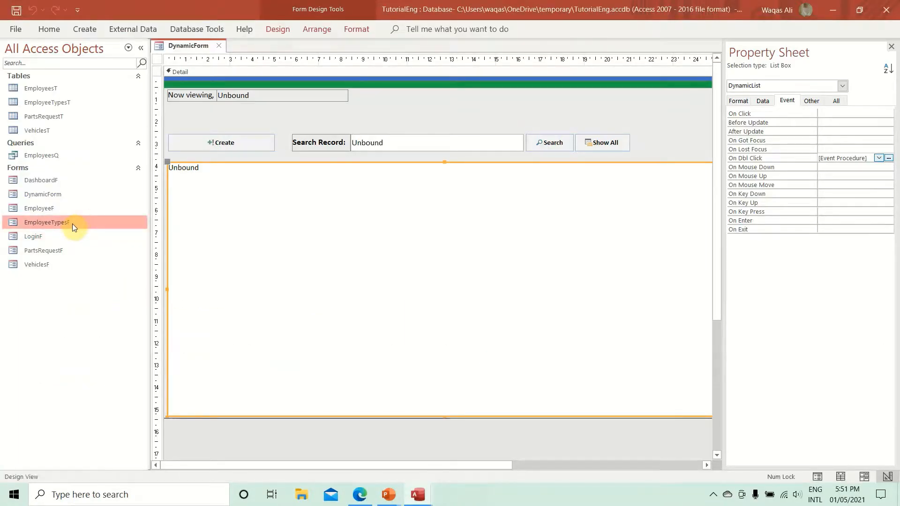
right_click(72, 224)
left_click(100, 301)
key("ctrl+c")
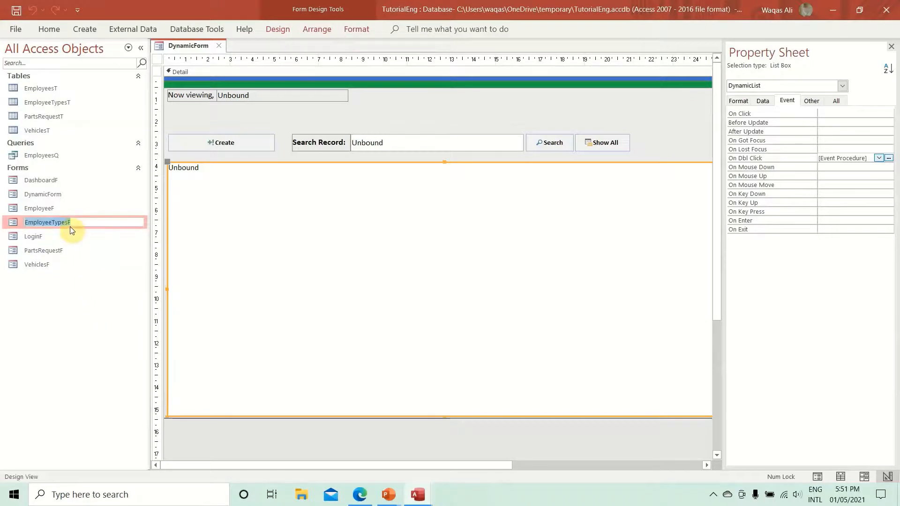
key("alt+F11")
key("ctrl+v")
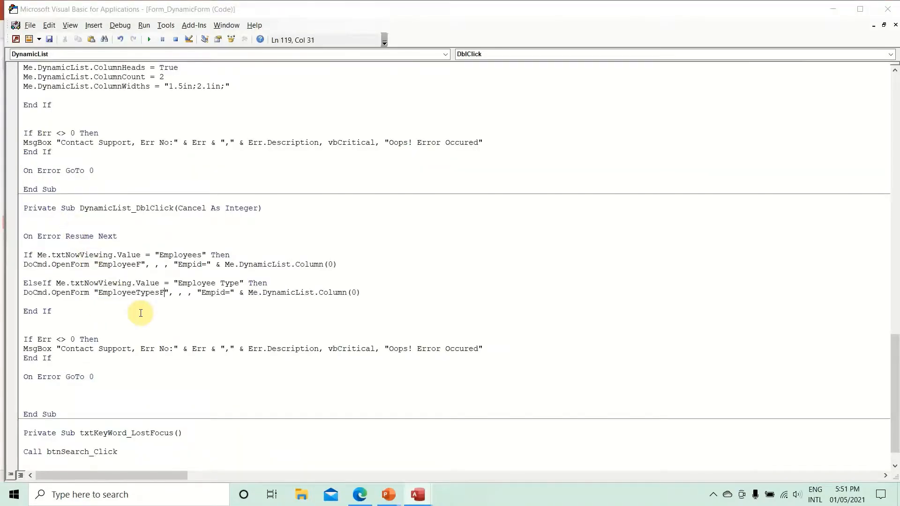
Change the ElseIf branch's filter field to EmpTypeid and its compared text to "Employee Types".
left_click(217, 292)
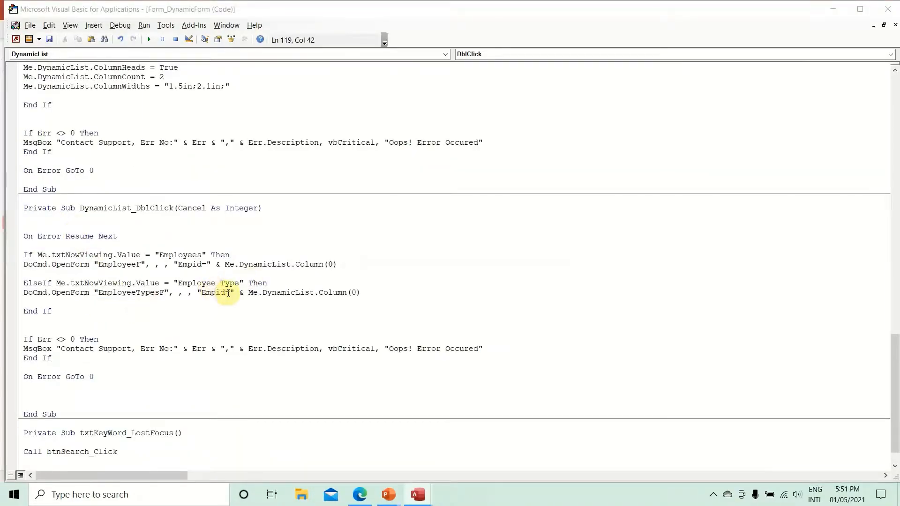
type("Type")
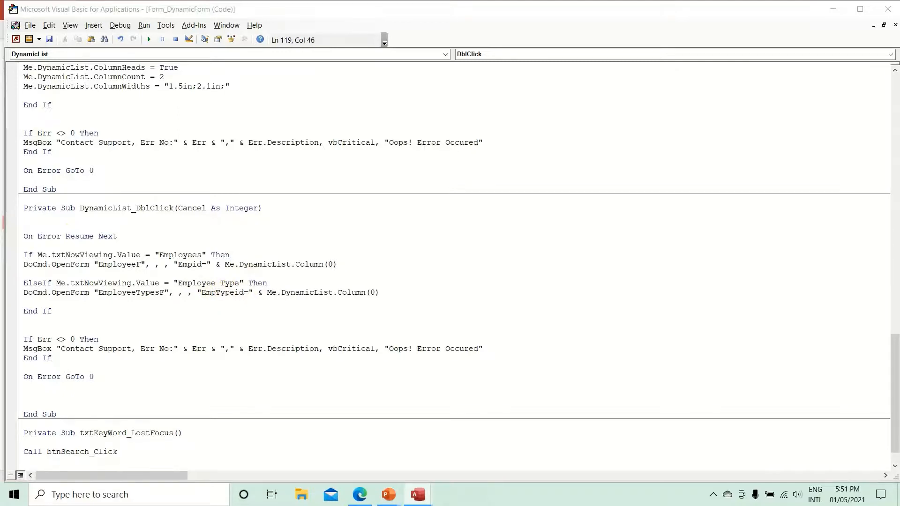
left_click(333, 305)
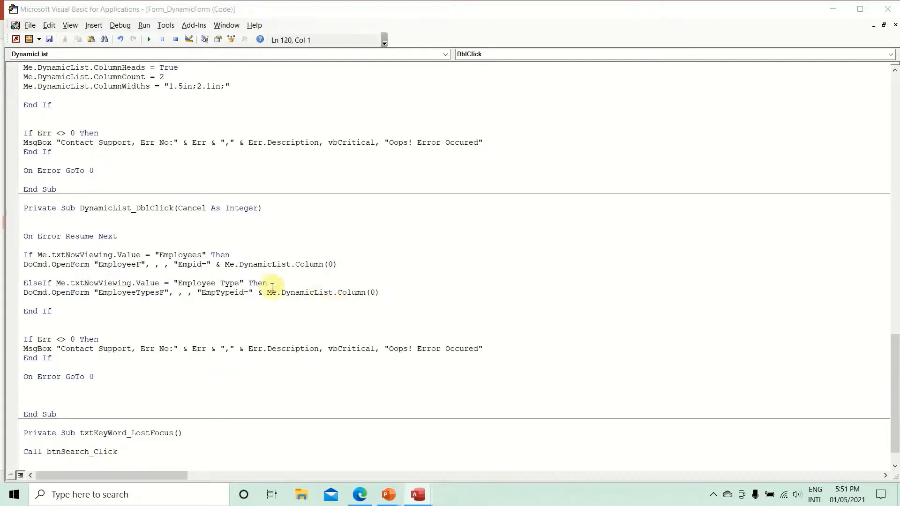
left_click(238, 281)
type("s")
left_click(258, 304)
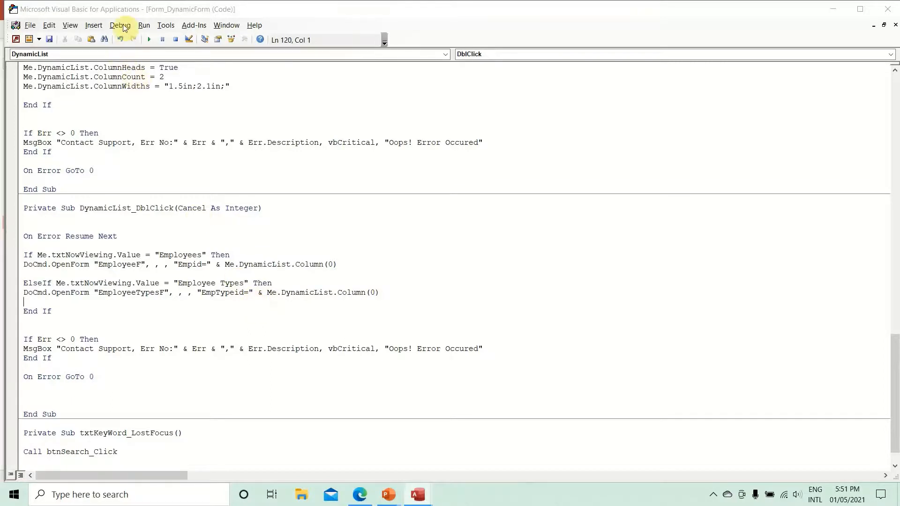
Close the code editor and the DynamicForm design.
left_click(897, 5)
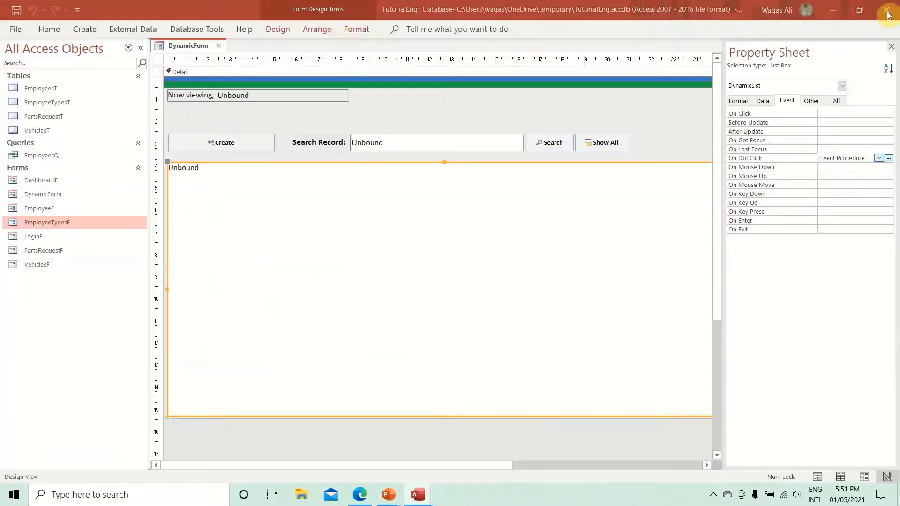
right_click(188, 46)
left_click(200, 46)
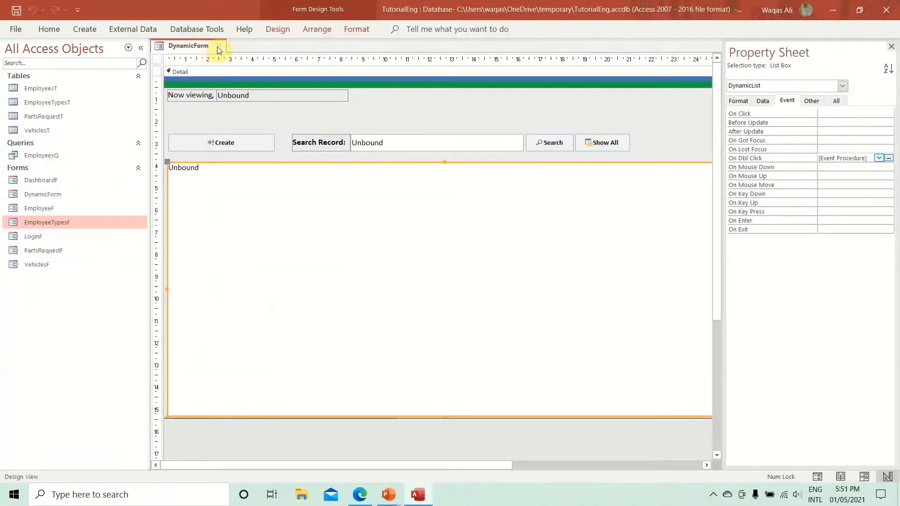
left_click(219, 46)
Open LoginF and log in with the user name and the account password.
double_click(39, 240)
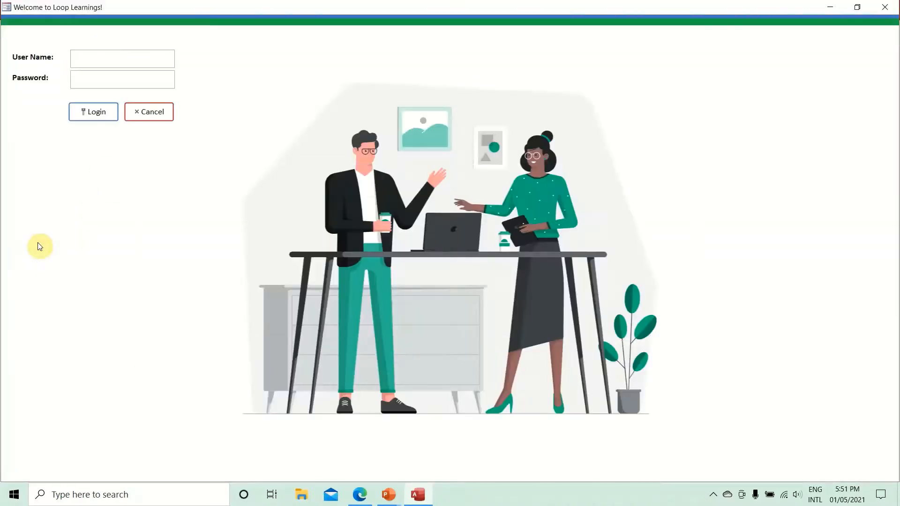
left_click(111, 54)
type("waqas")
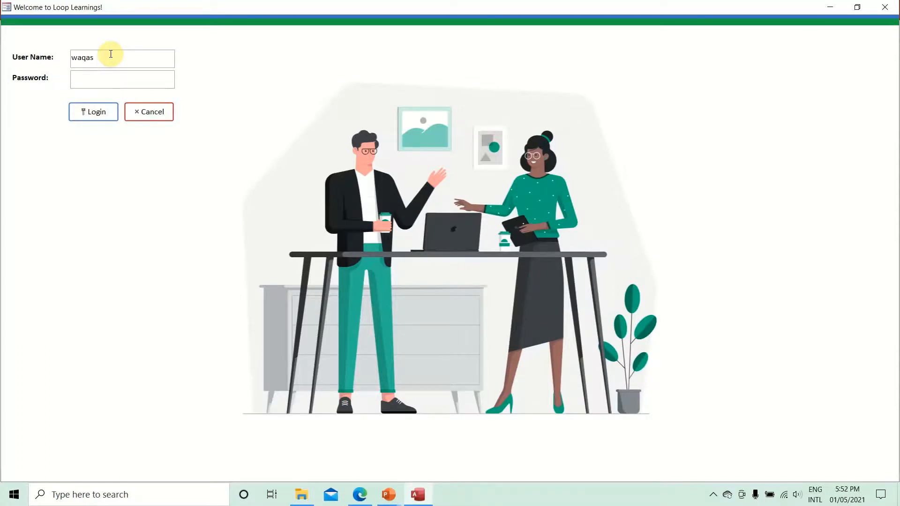
type("123")
key("Return")
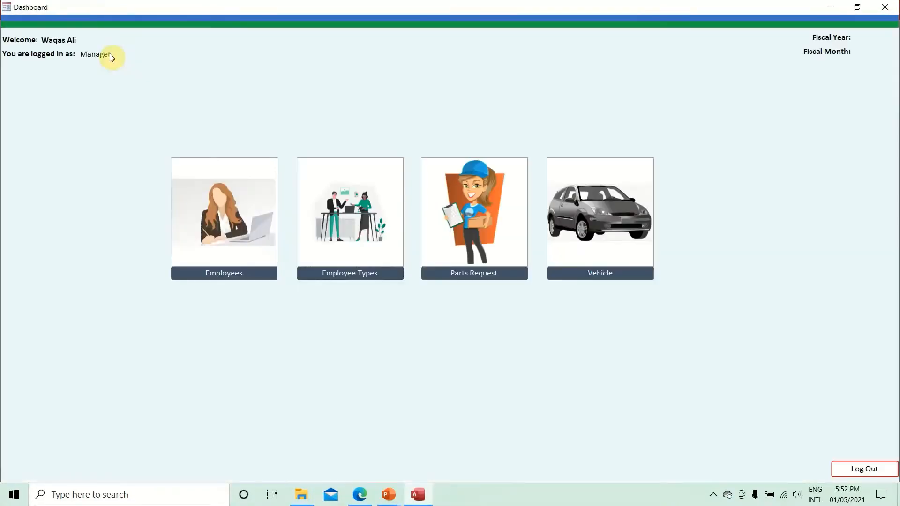
Test the Employee Types list's double-click event by opening the Administrator record and closing it again.
left_click(334, 273)
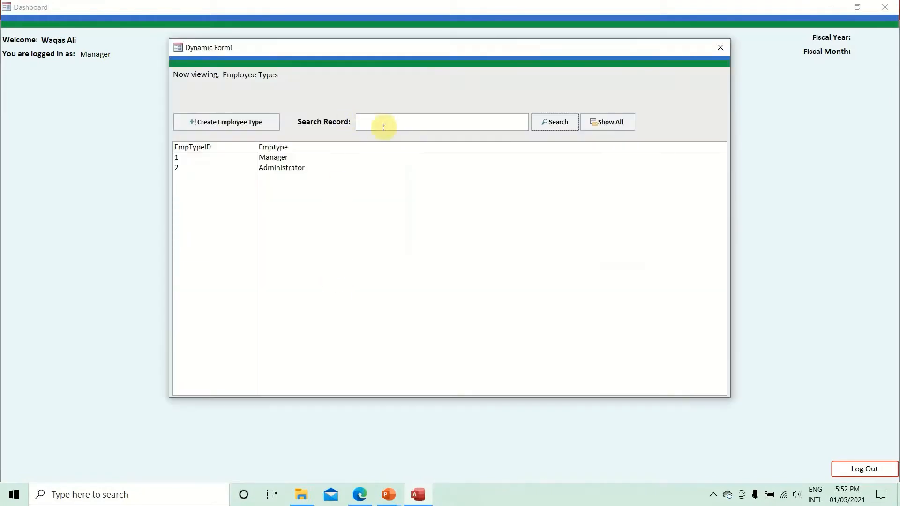
left_click(286, 170)
double_click(286, 170)
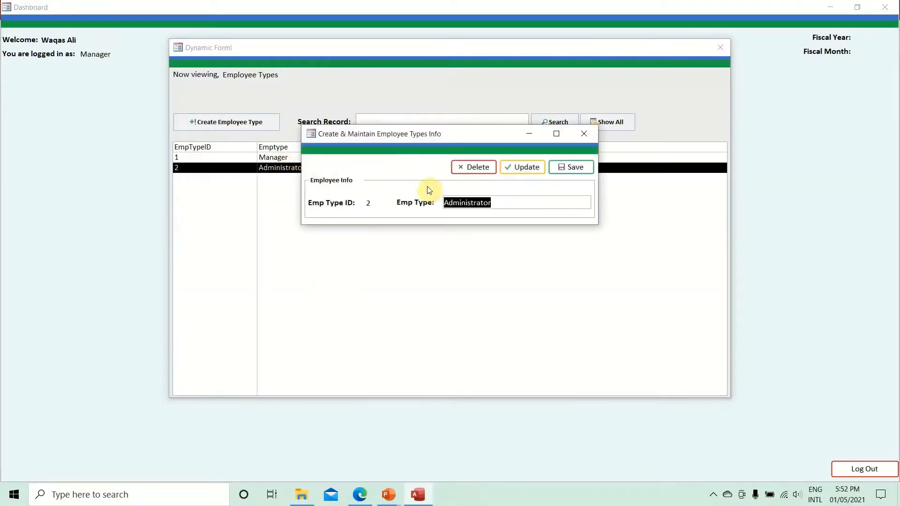
left_click(515, 199)
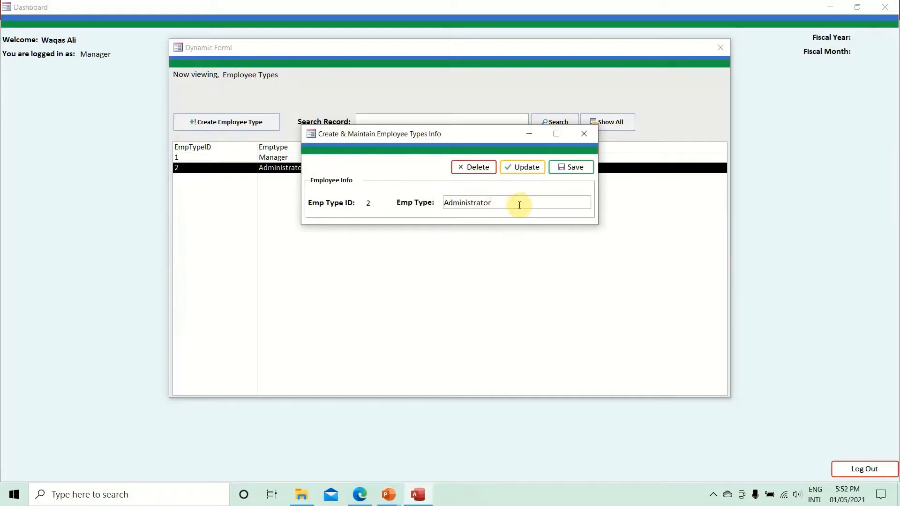
left_click(585, 134)
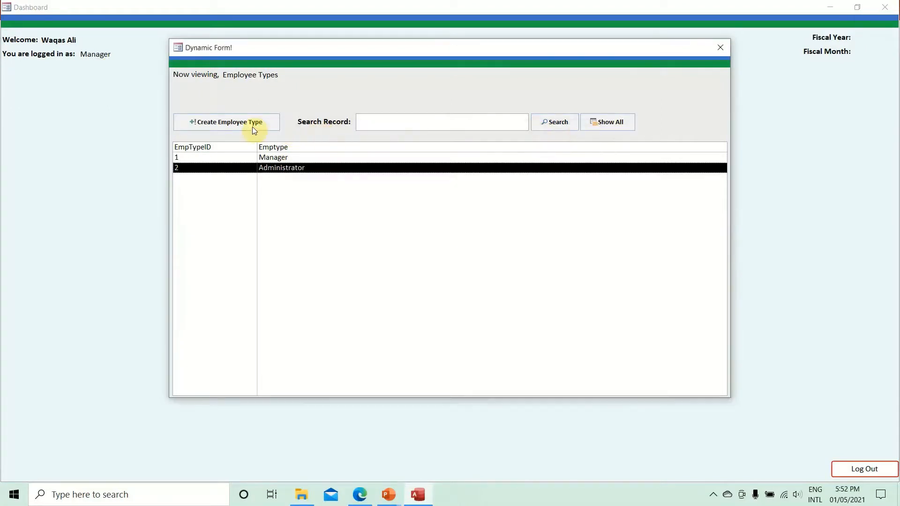
Leave the record search blank, dismiss the message, and view the Administrator record once more from the list.
left_click(407, 121)
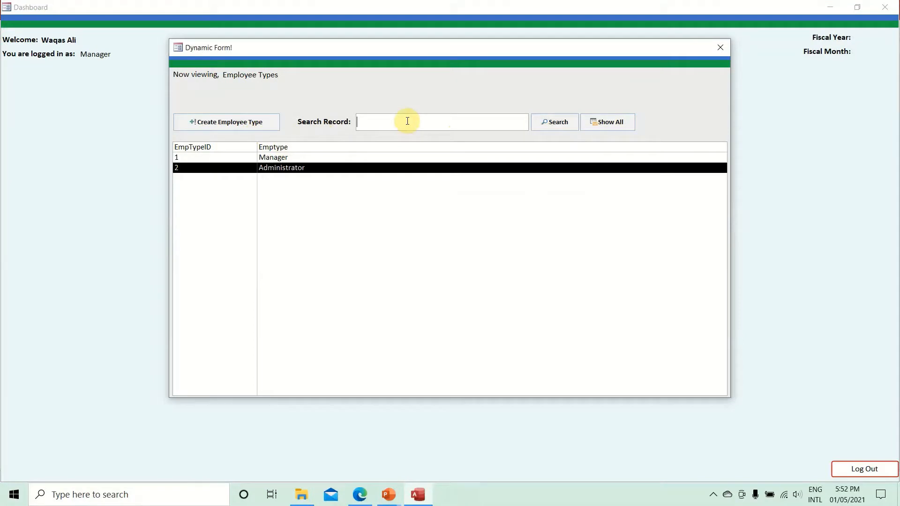
left_click(292, 171)
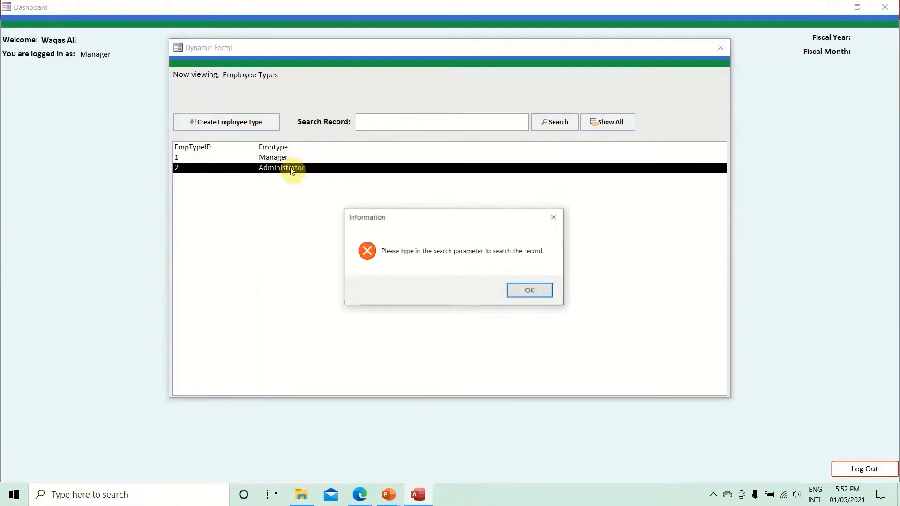
left_click(529, 291)
double_click(334, 168)
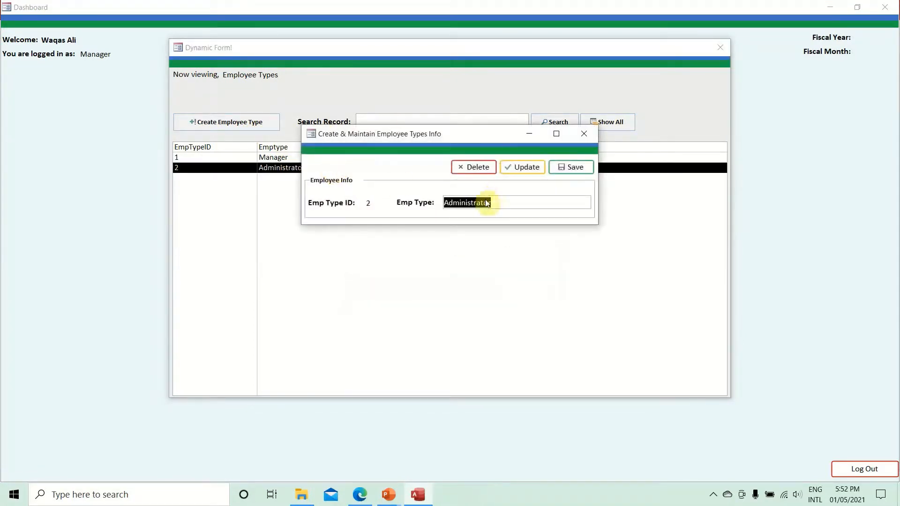
left_click(585, 135)
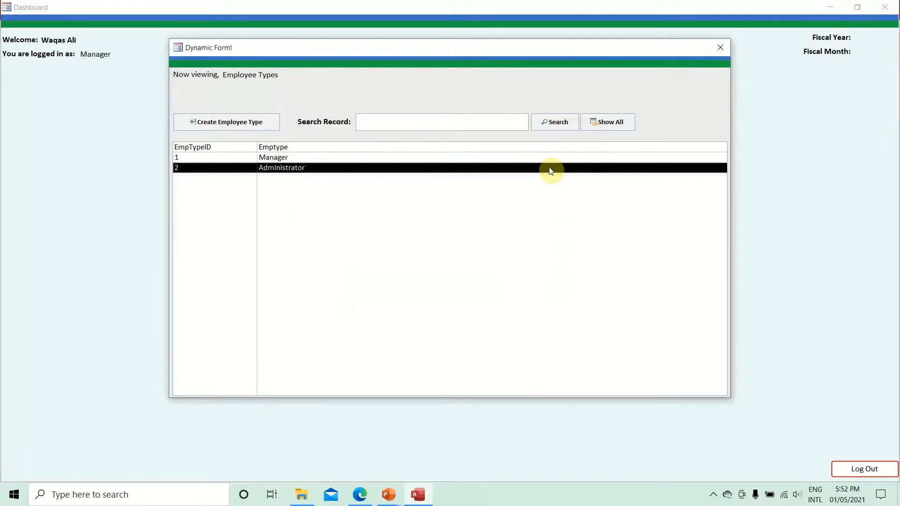
Create and save a new employee type named Supervisor and close its form.
left_click(234, 122)
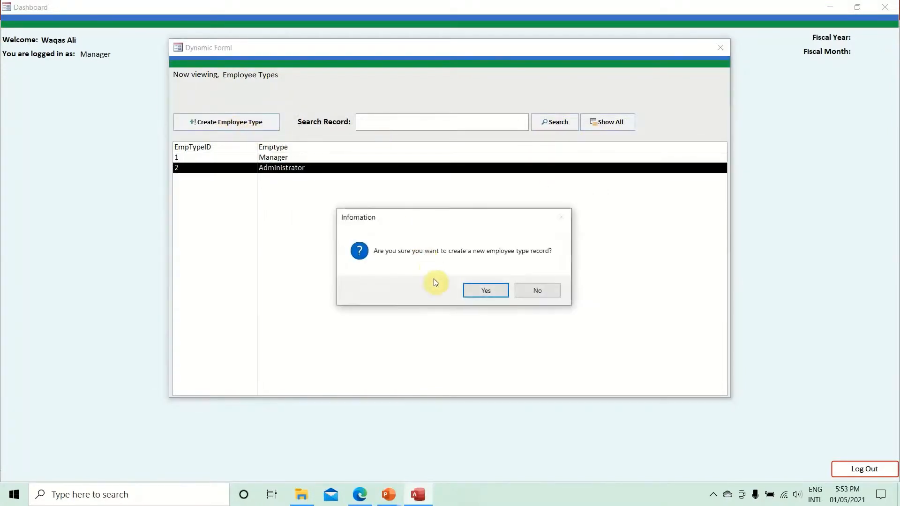
left_click(480, 288)
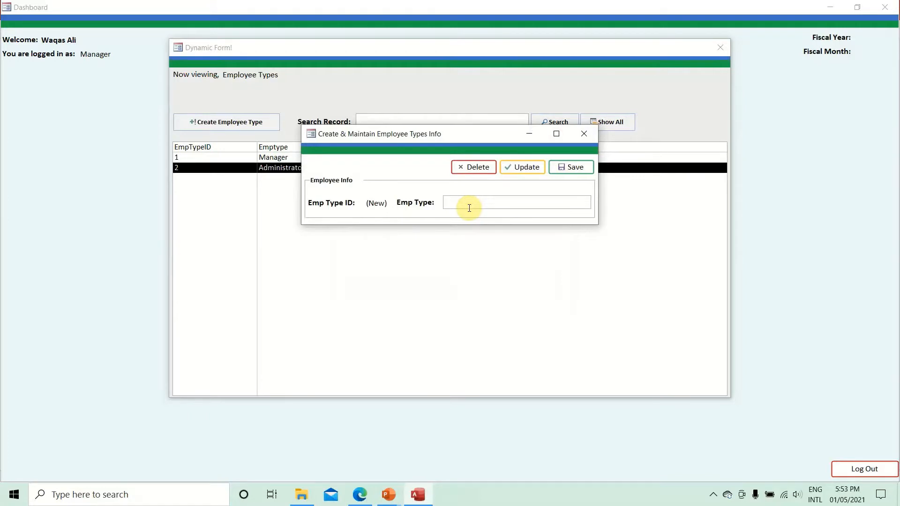
type("Supervisor")
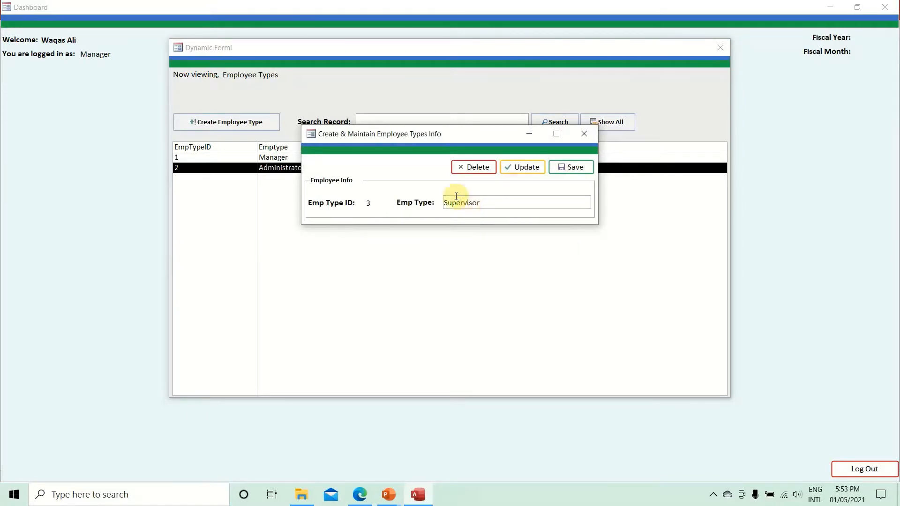
left_click(568, 172)
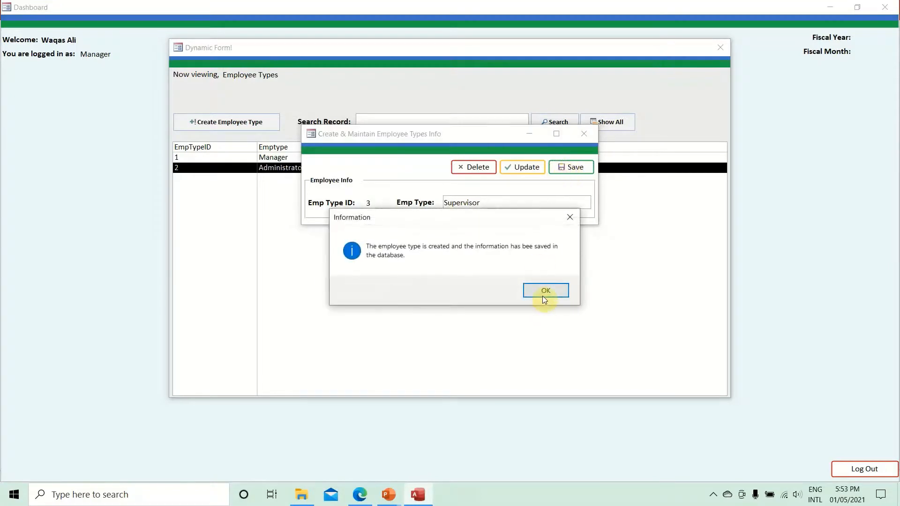
left_click(542, 292)
left_click(587, 134)
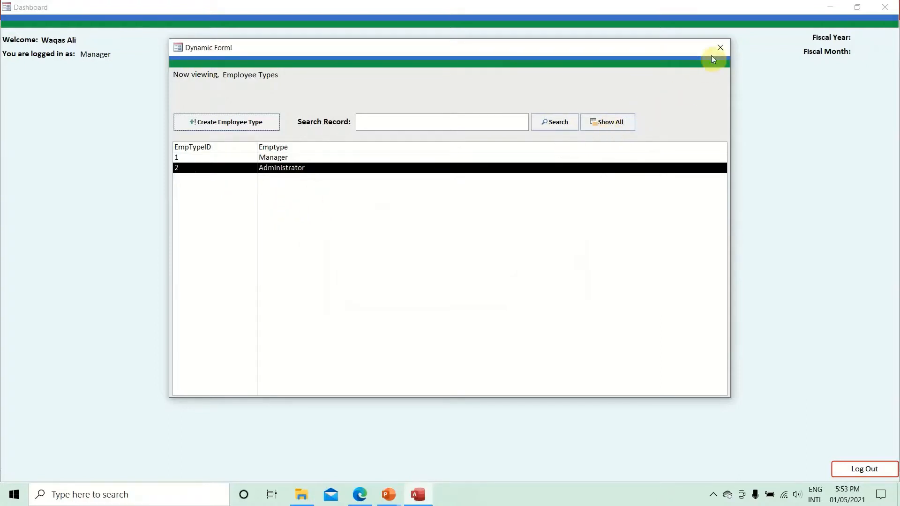
Refresh the Employee Types list to show all records and open the Supervisor record from it.
left_click(617, 123)
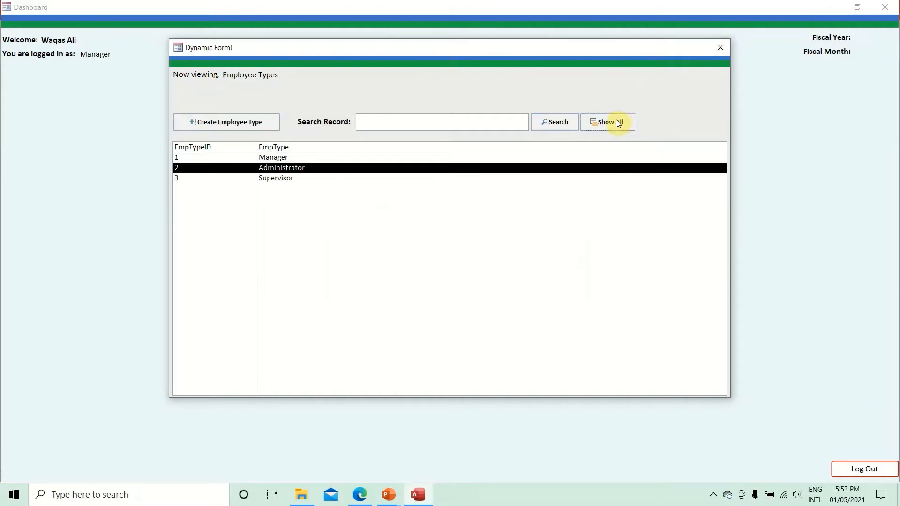
left_click(289, 178)
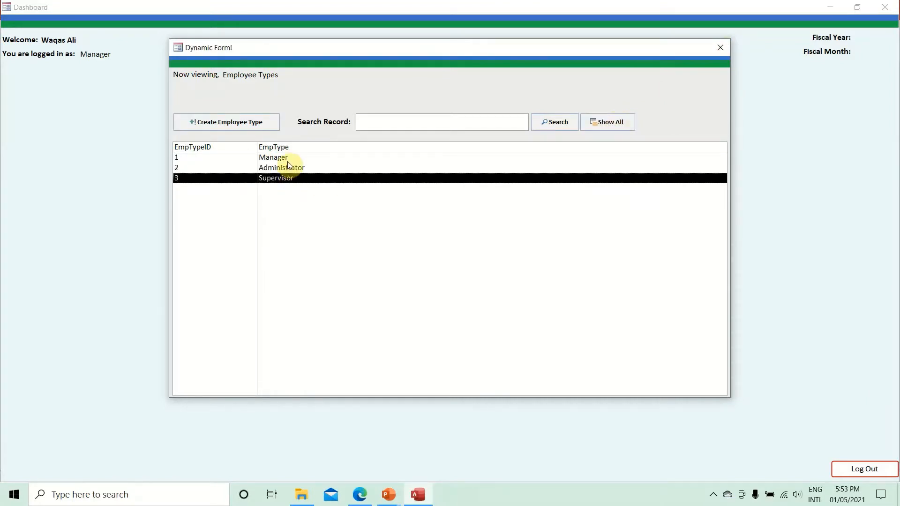
double_click(317, 183)
Switch the employee types record form to Design View and close the dynamic form and the dashboard.
right_click(389, 165)
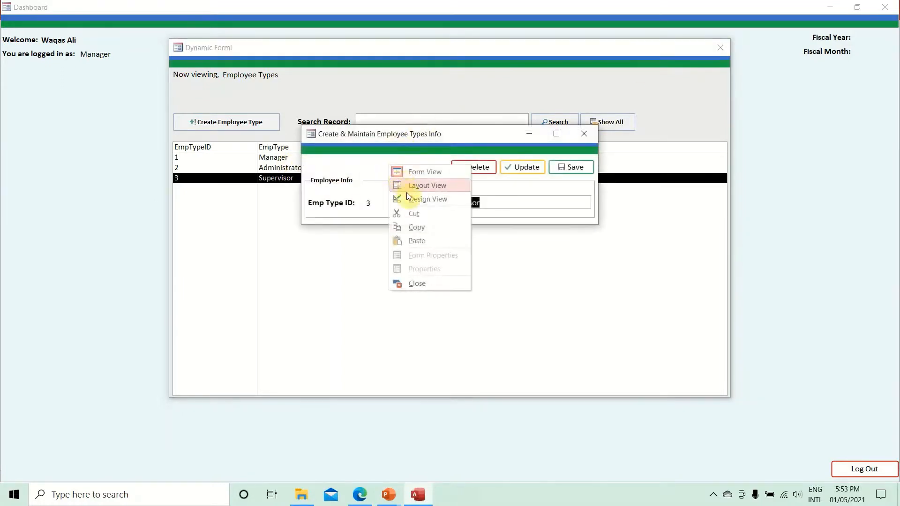
left_click(411, 200)
left_click(720, 47)
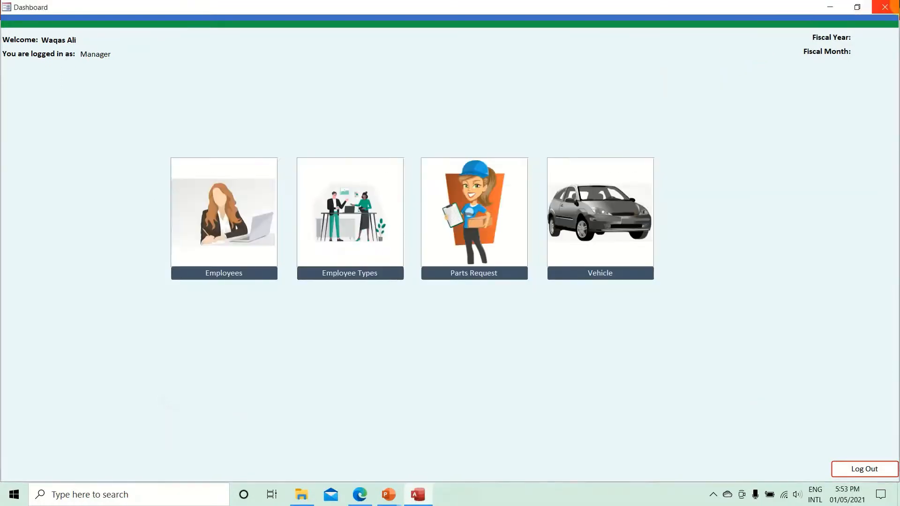
left_click(885, 7)
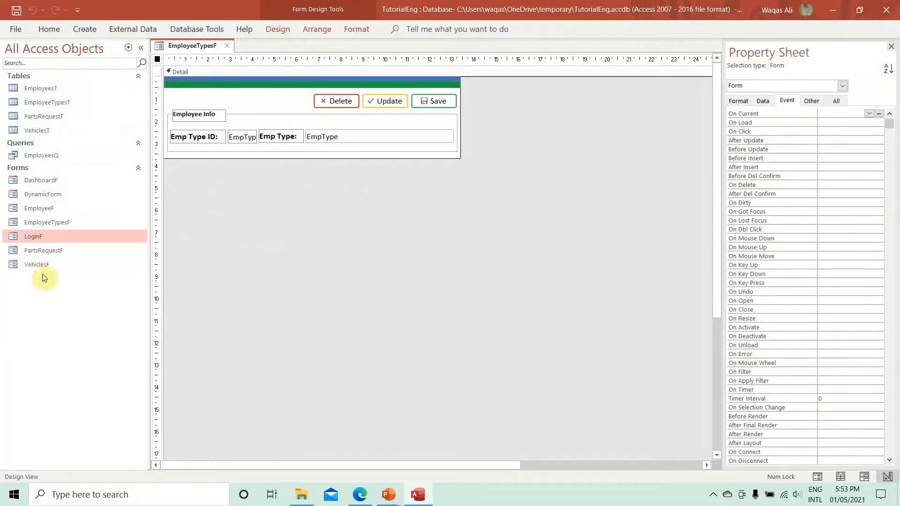
Open EmployeeF in Design View and copy the DynamicList requery and error-handling code from its On Close procedure.
left_click(35, 207)
right_click(35, 207)
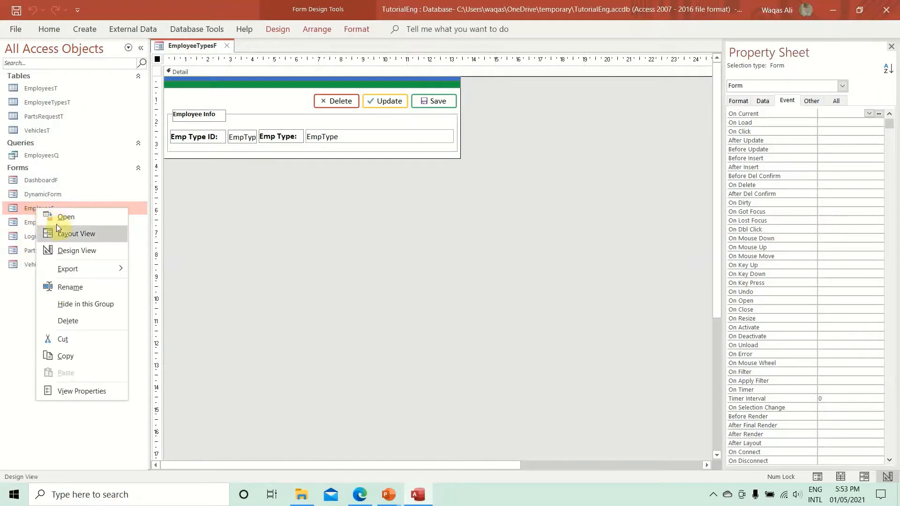
left_click(61, 246)
left_click(843, 309)
left_click(880, 310)
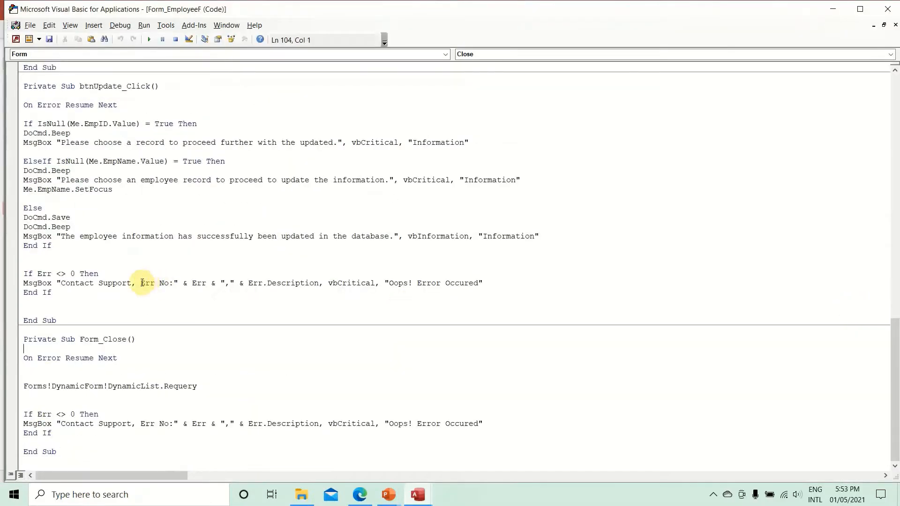
left_click_drag(23, 386, 237, 390)
left_click(65, 439)
left_click_drag(65, 439, 24, 358)
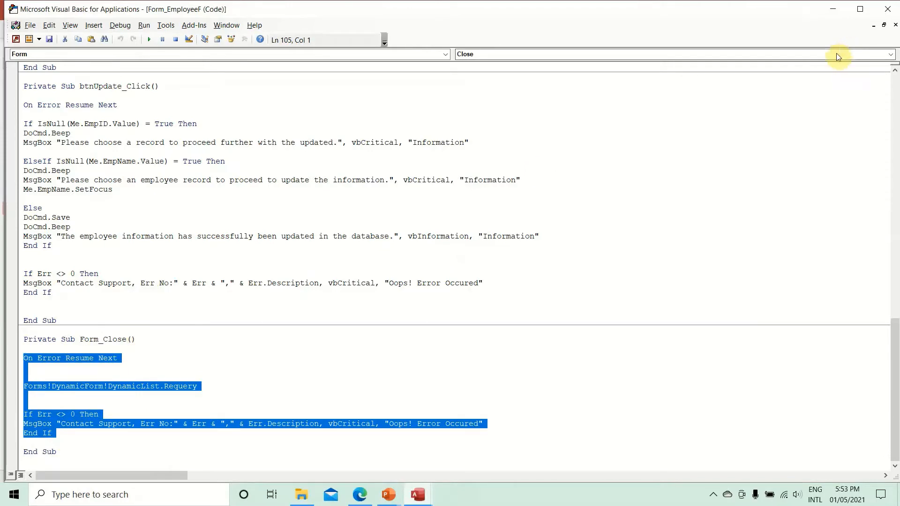
left_click(888, 9)
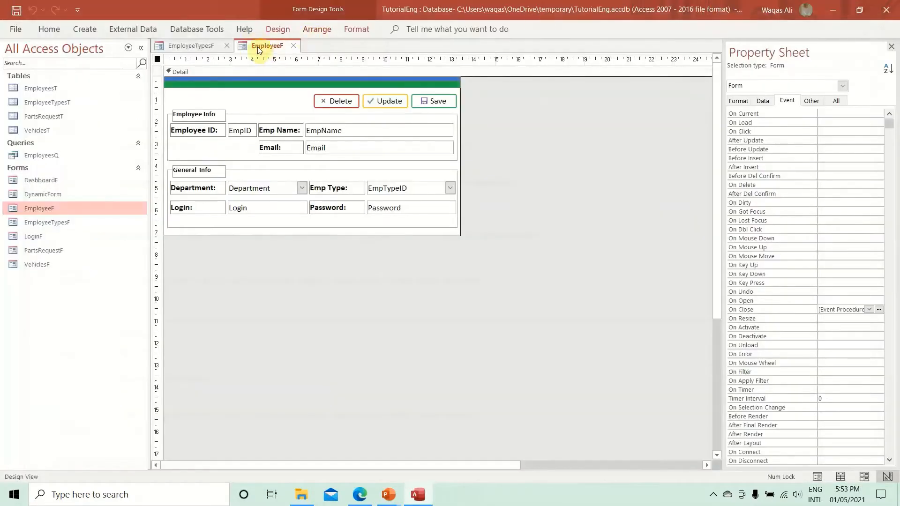
Create a VBA procedure for EmployeeTypesF's On Close event and paste the copied DynamicList requery and error-handling code into it.
left_click(203, 47)
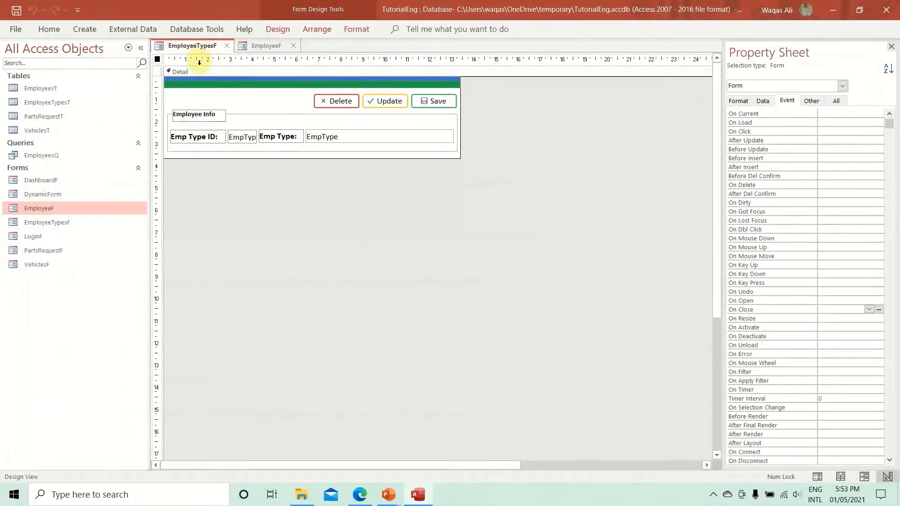
left_click(879, 310)
left_click(410, 146)
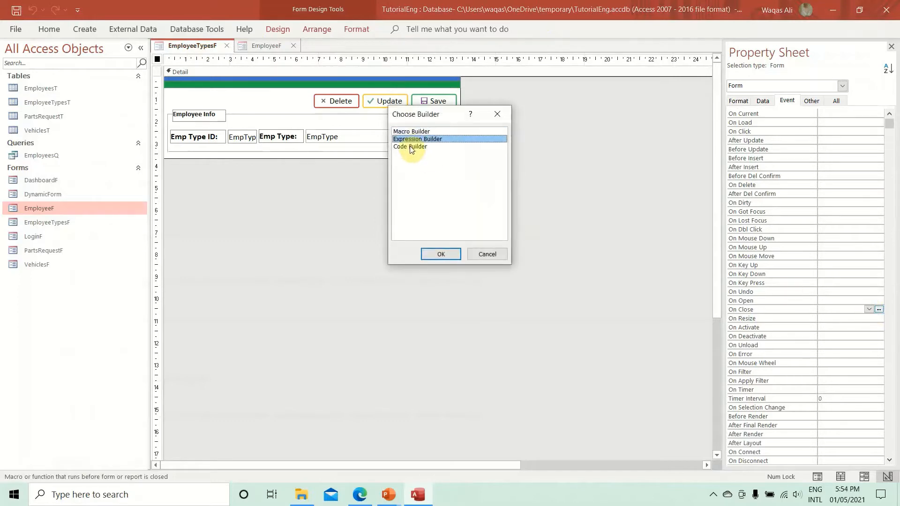
double_click(410, 146)
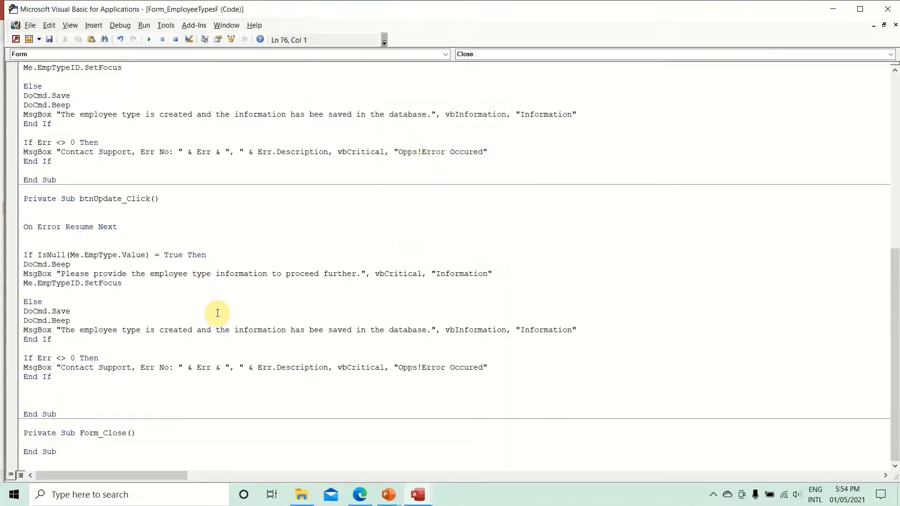
key("Return")
key("ctrl+v")
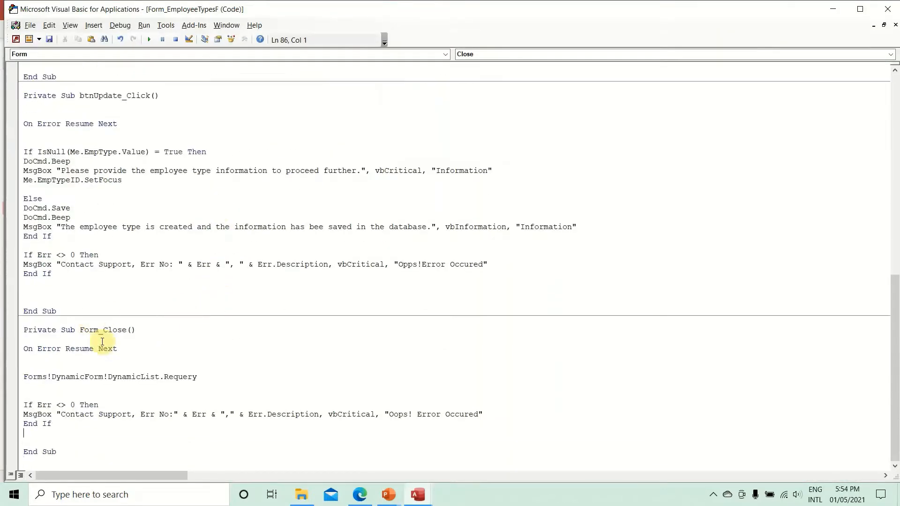
left_click(67, 394)
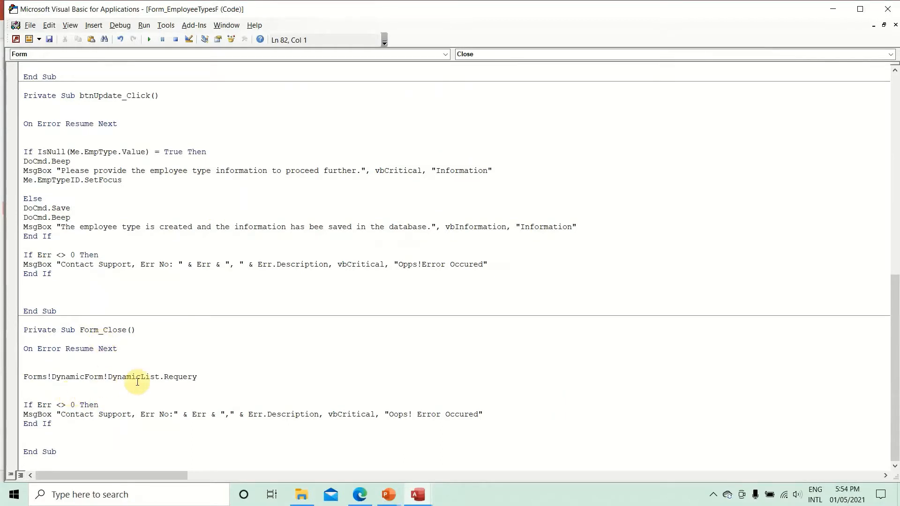
Save the changes to EmployeeF and EmployeeTypesF, then close the code editor and both forms.
left_click(120, 25)
left_click(120, 25)
left_click(49, 39)
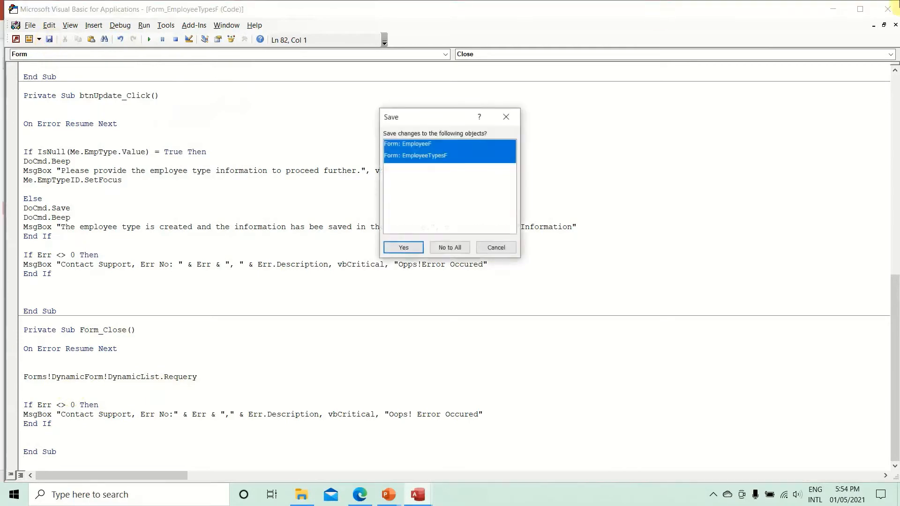
left_click(409, 247)
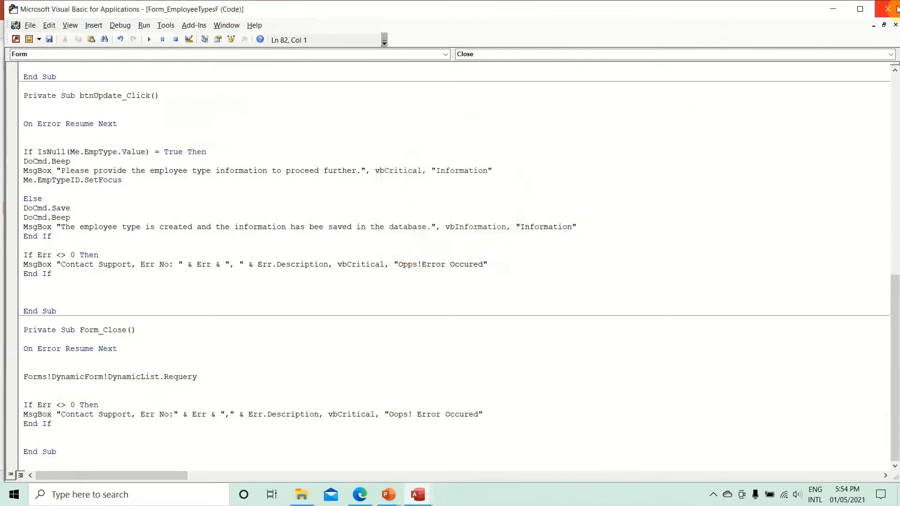
left_click(888, 9)
left_click(294, 46)
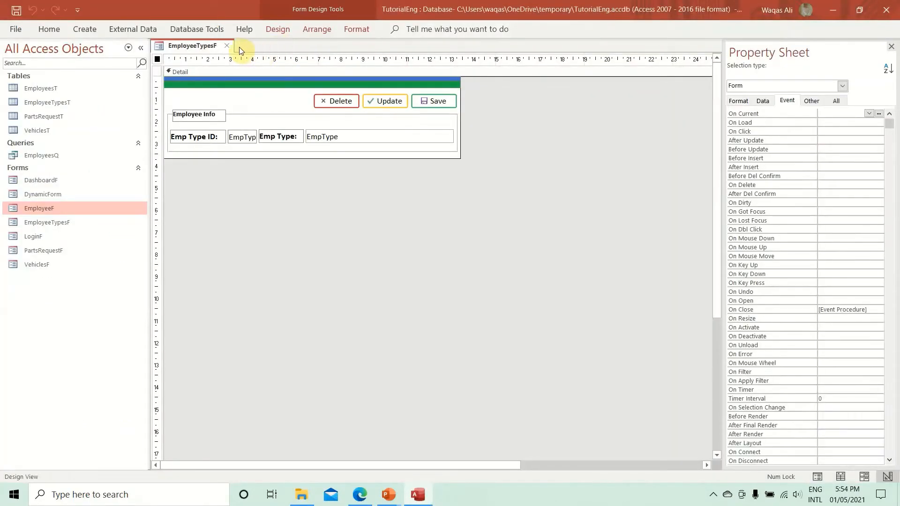
left_click(227, 46)
Open LoginF and log in to the dashboard with the user name and the account password.
double_click(40, 237)
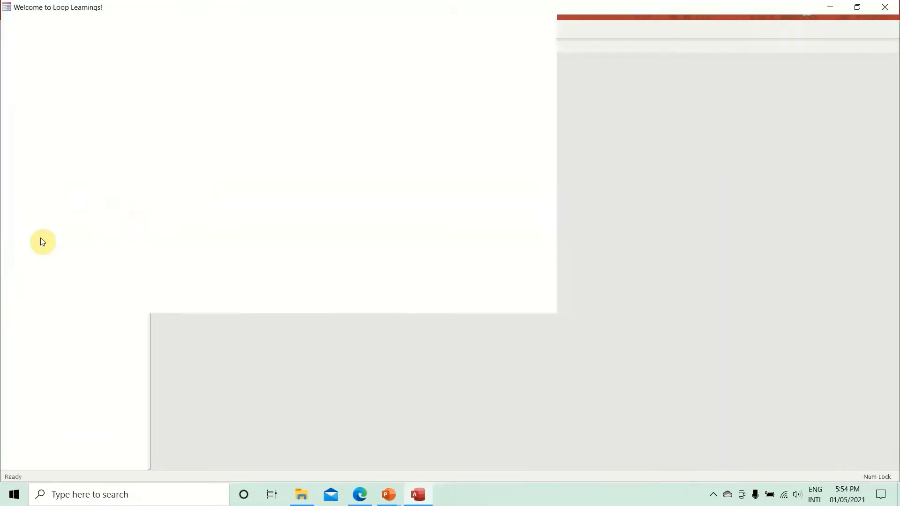
type("waqas")
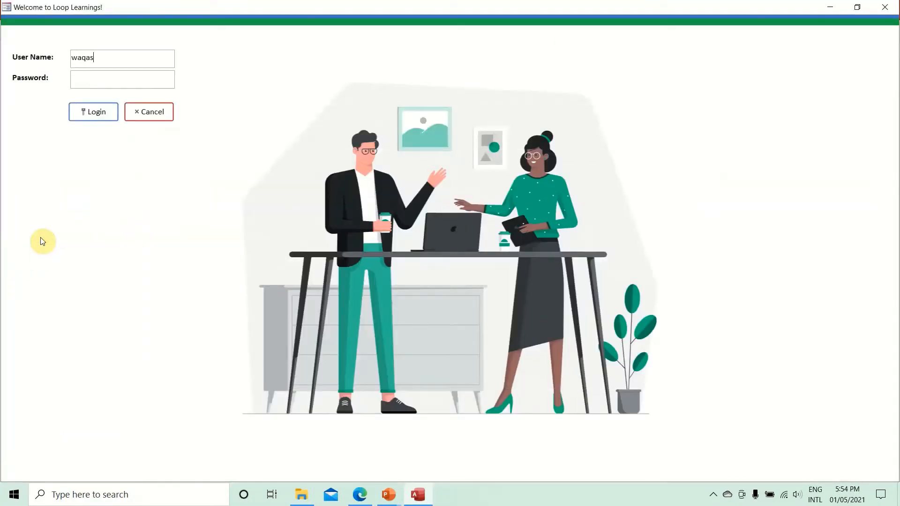
type("123")
key("Return")
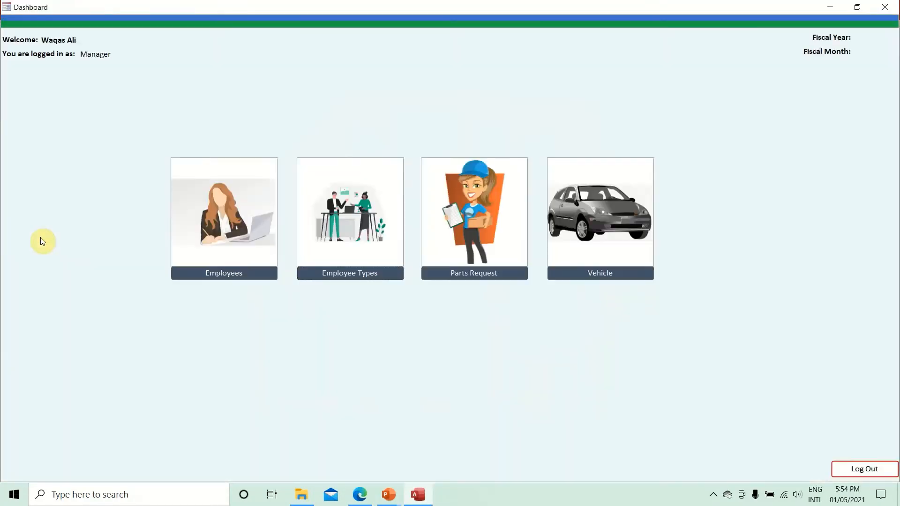
Open Employee Types from the dashboard and create and save a new employee type named Officer.
left_click(367, 277)
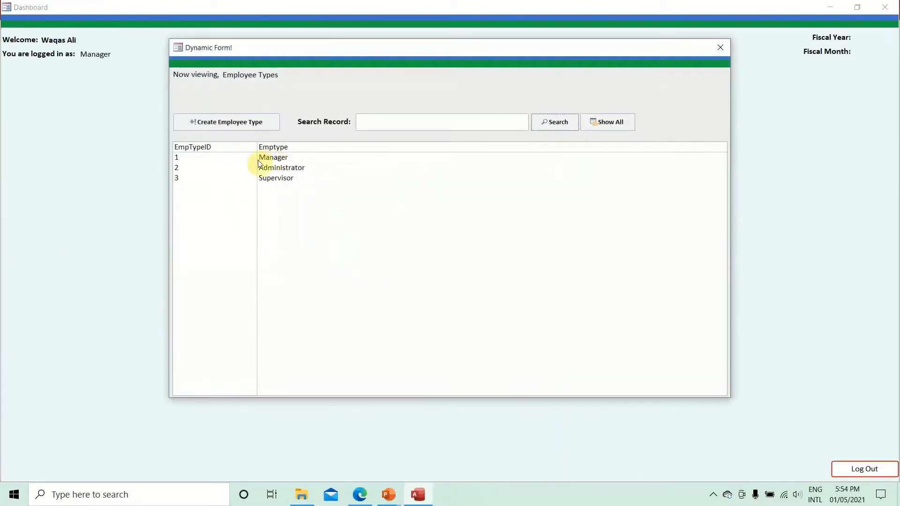
left_click(252, 128)
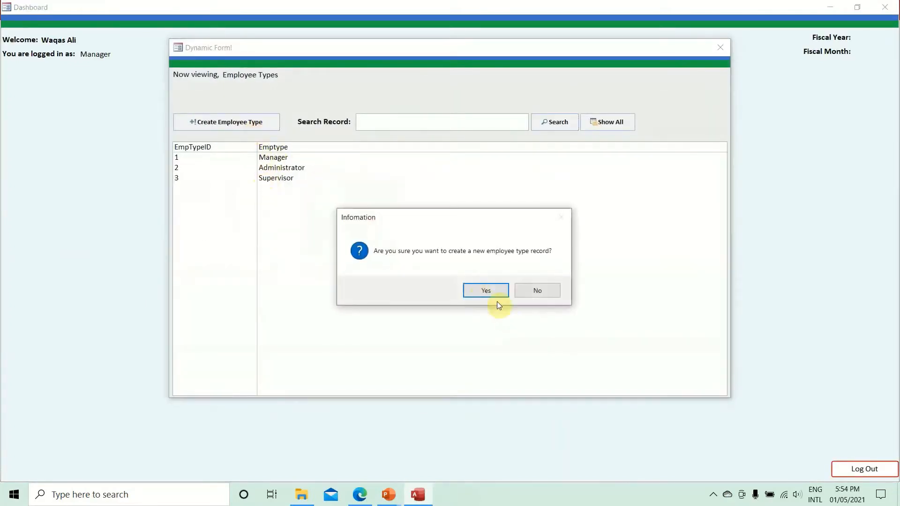
left_click(471, 292)
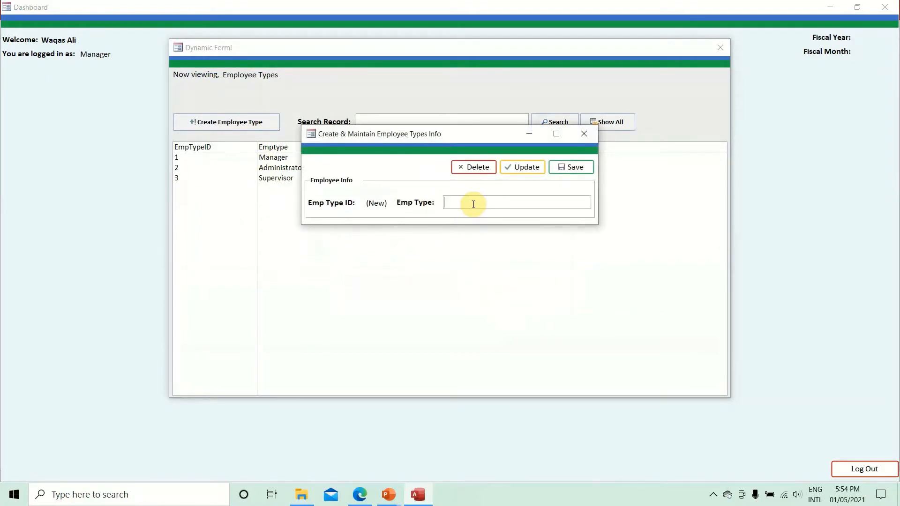
type("Officer")
left_click(569, 166)
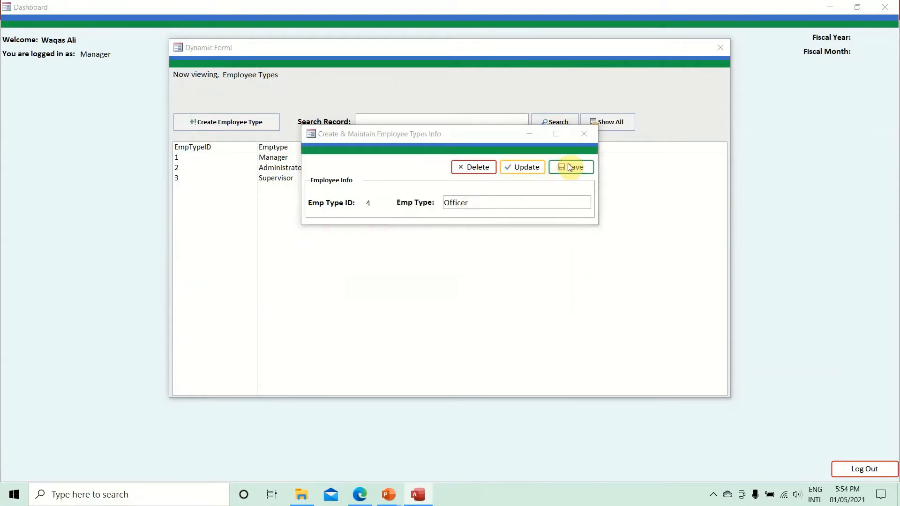
left_click(555, 281)
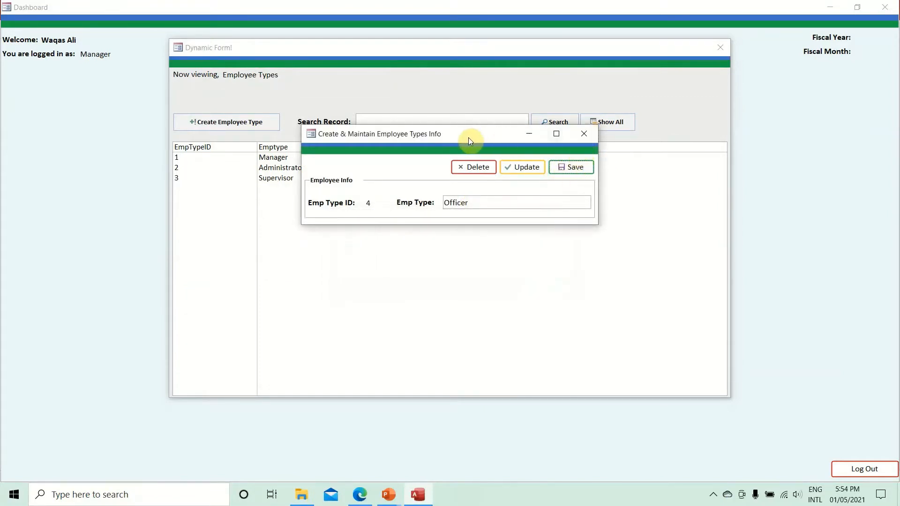
Test the On Close requery by moving the record form aside, closing it and selecting Officer in the list.
left_click_drag(468, 136, 471, 91)
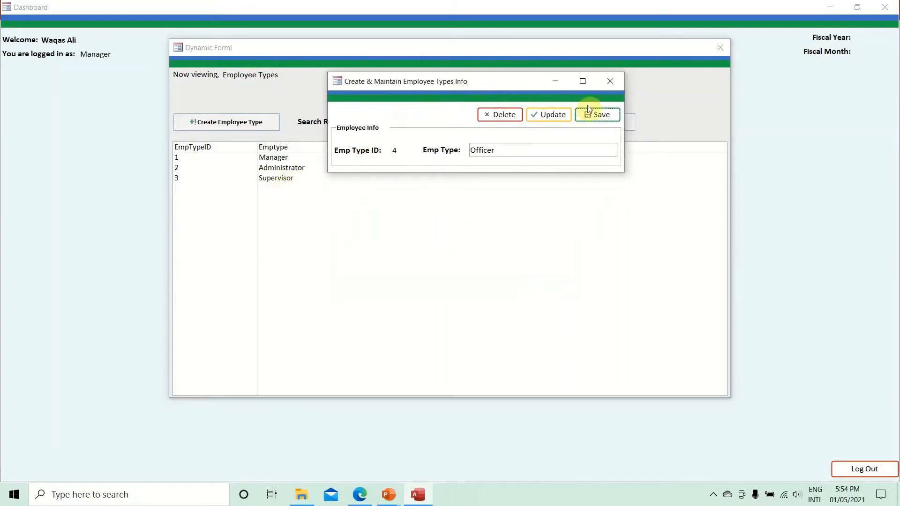
left_click(609, 85)
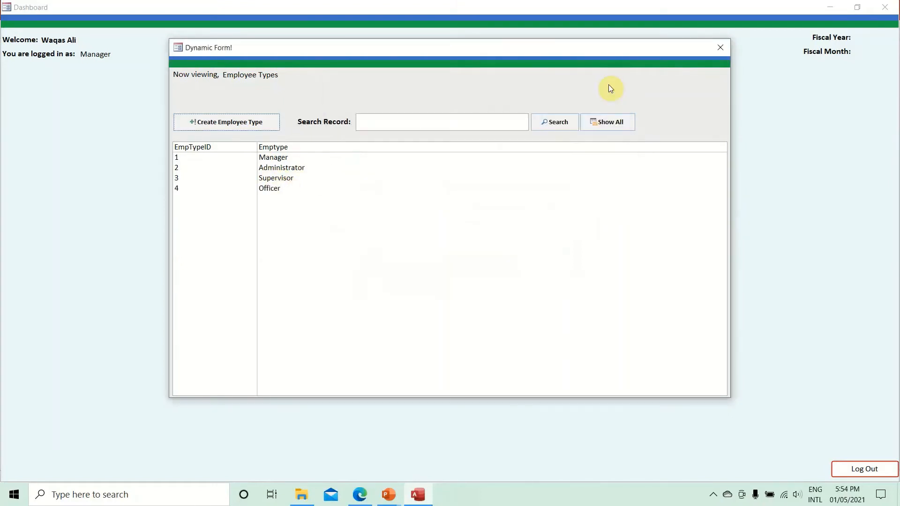
left_click(277, 189)
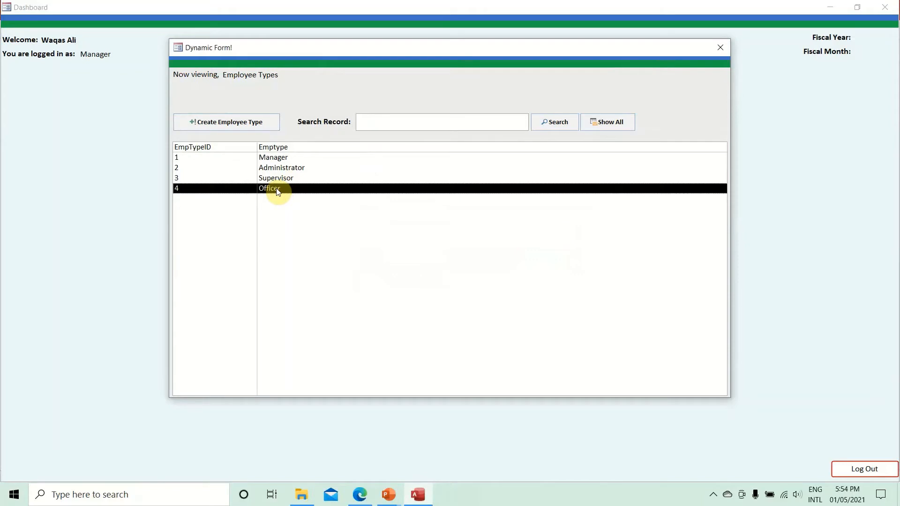